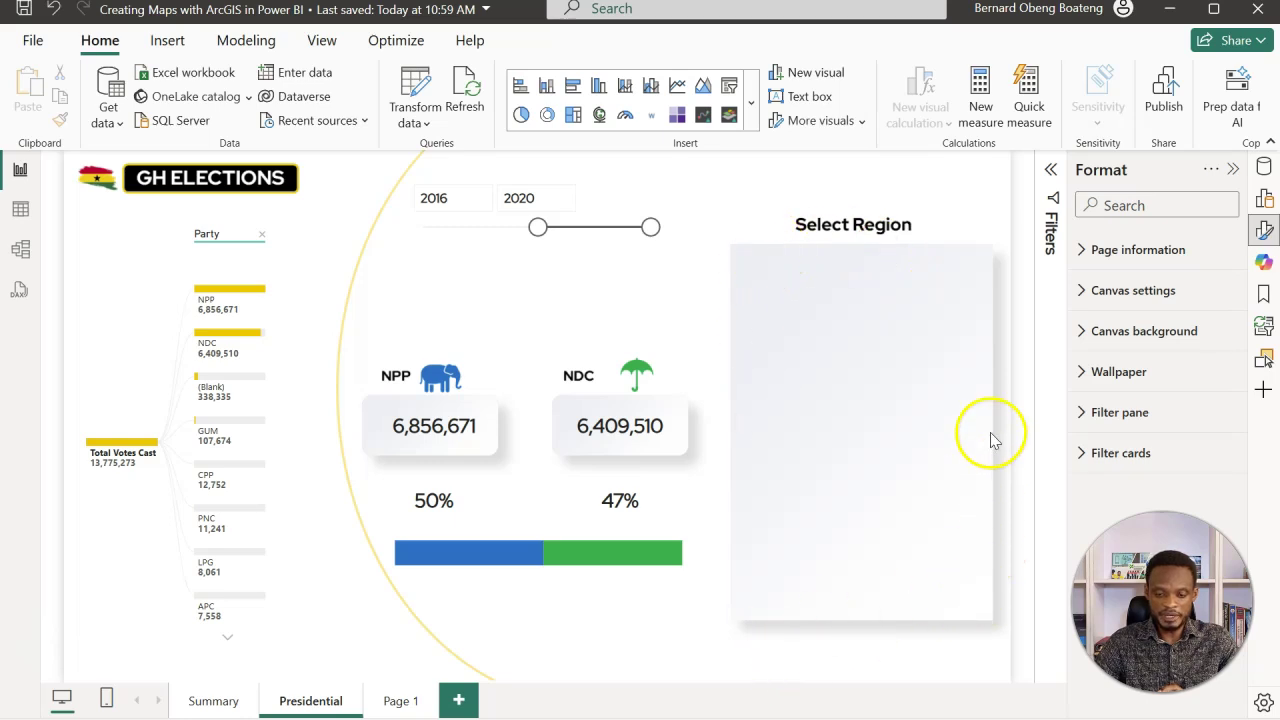
Add an ArcGIS for Power BI visual from the Maps section of the Visualizations gallery.
click(756, 118)
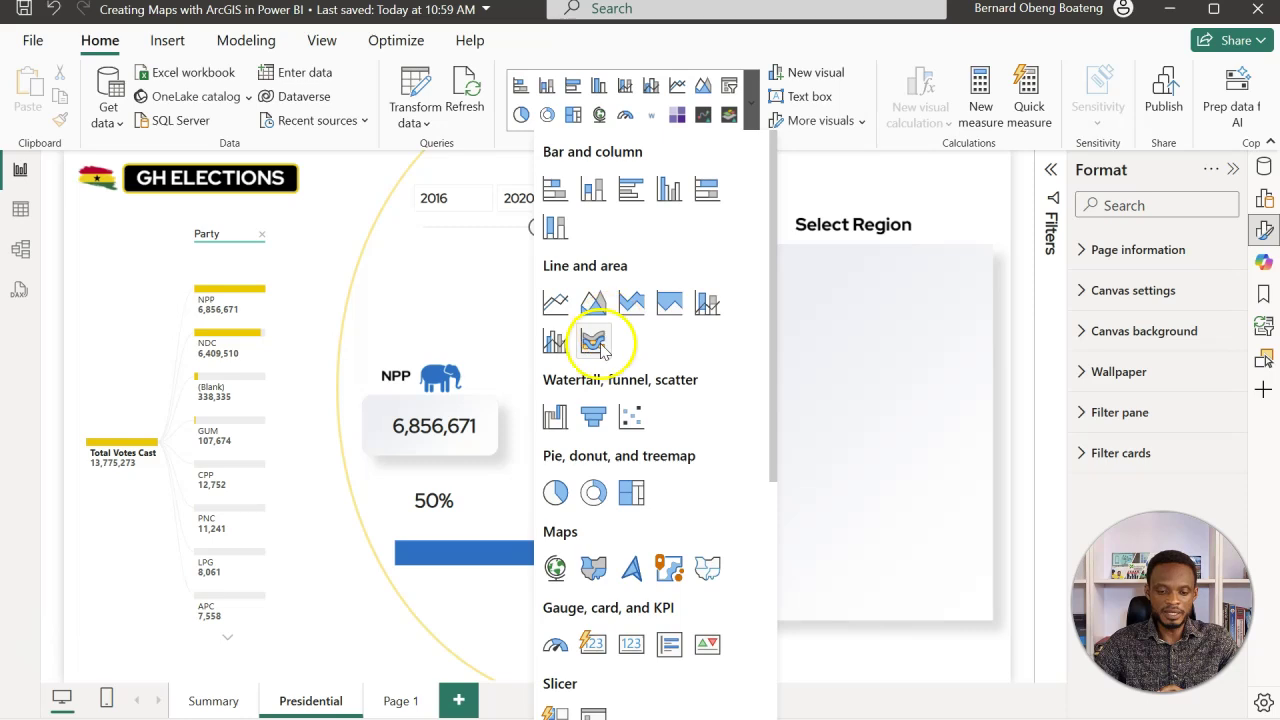
scroll(622, 410, down, 3)
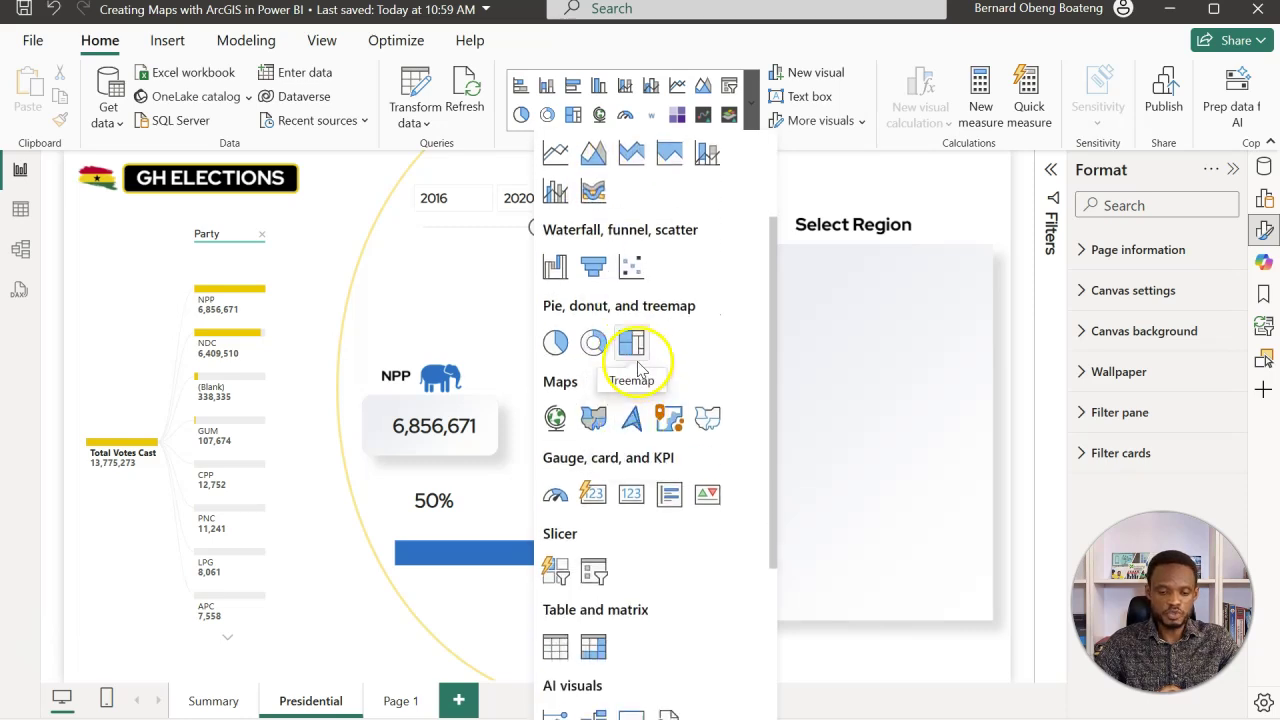
click(667, 437)
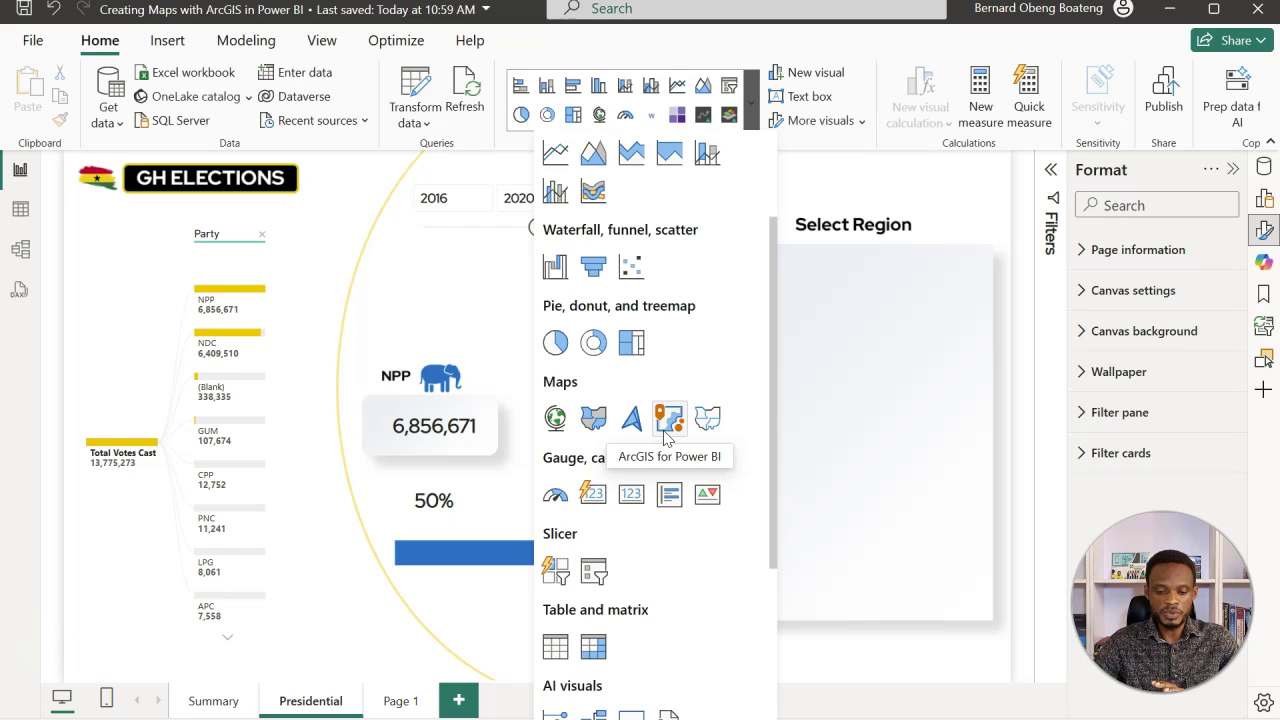
click(665, 433)
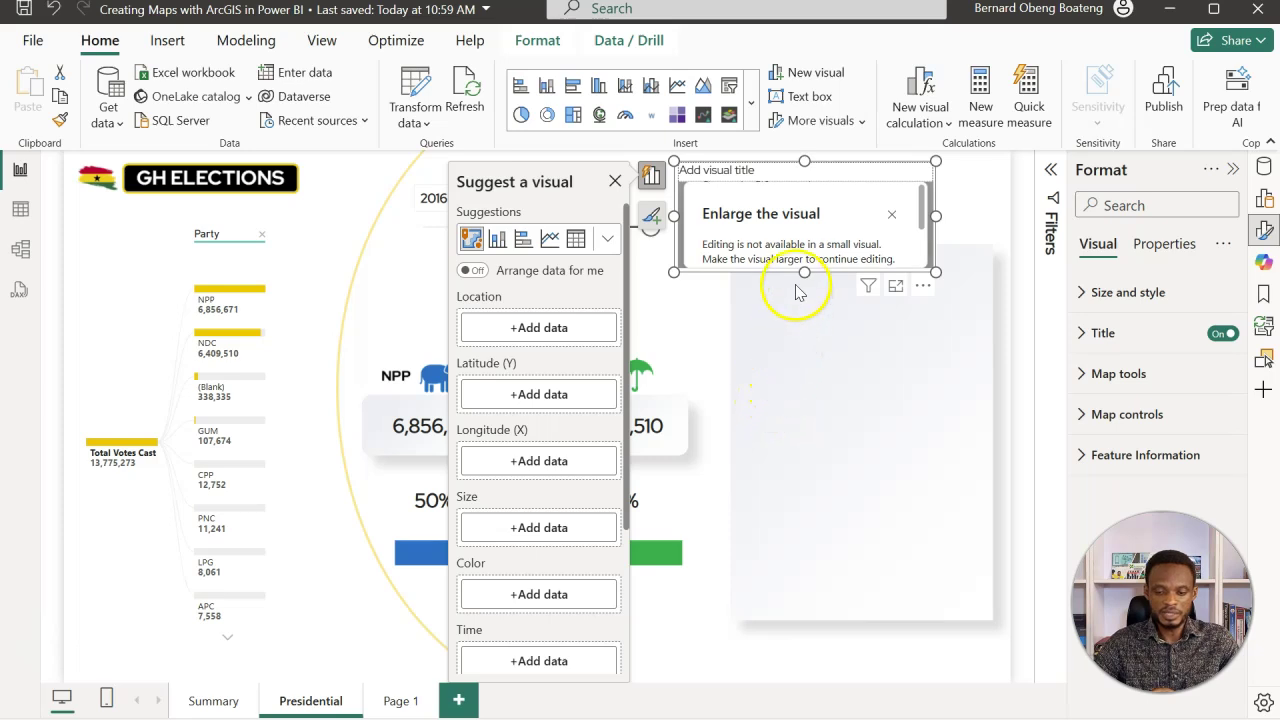
Stretch the ArcGIS visual taller and move it over the Select Region box.
drag(803, 273, 811, 591)
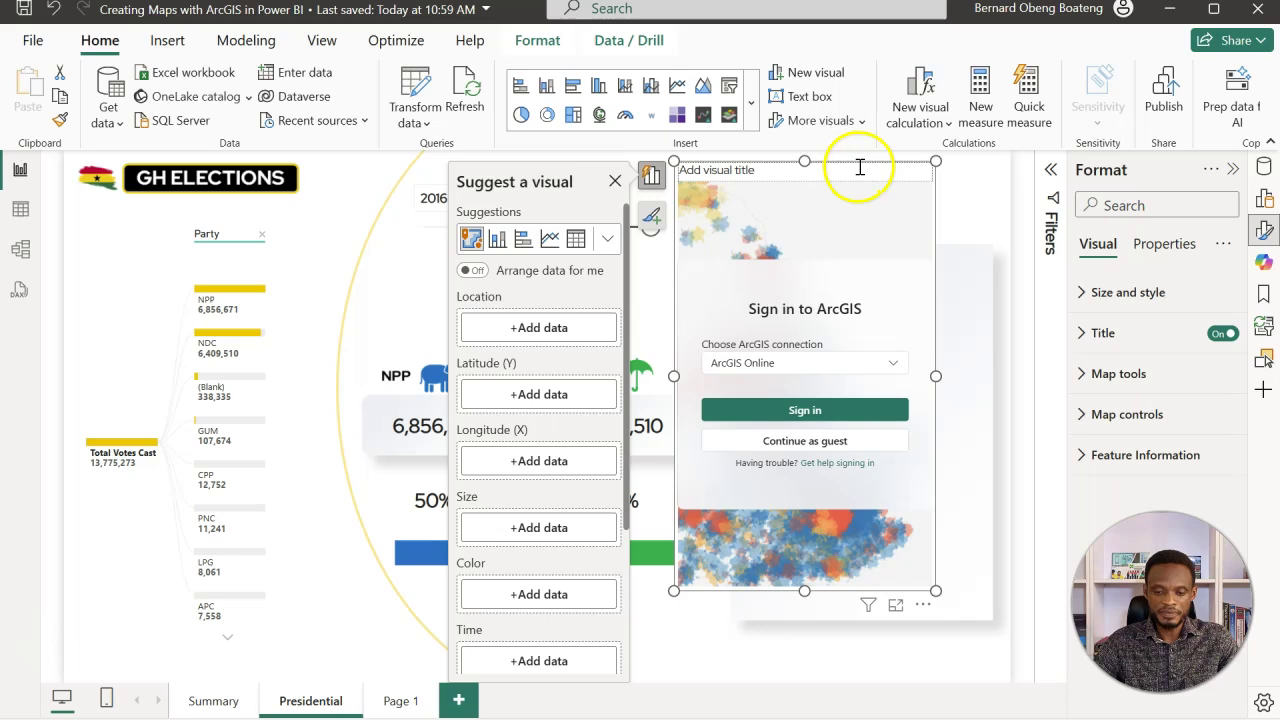
click(942, 232)
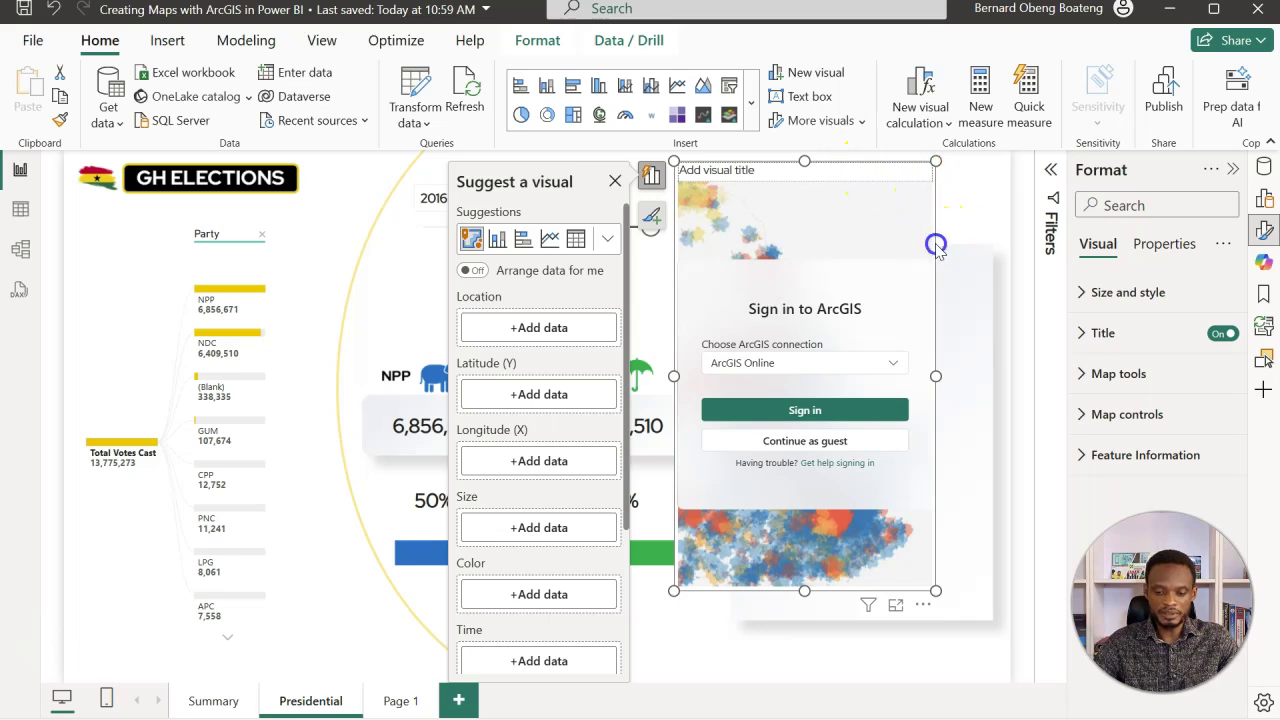
drag(940, 257, 980, 296)
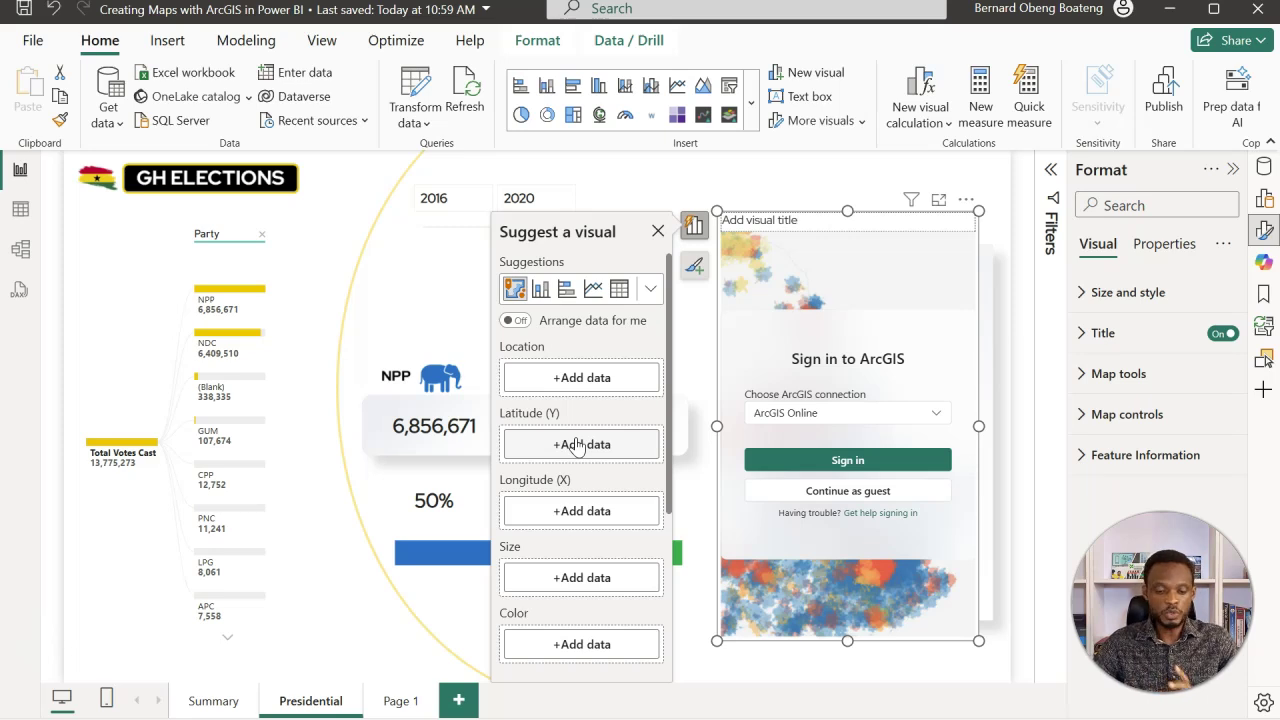
Set Dim_Region Region as the map's Location and Total Votes Cast as its Size.
click(601, 382)
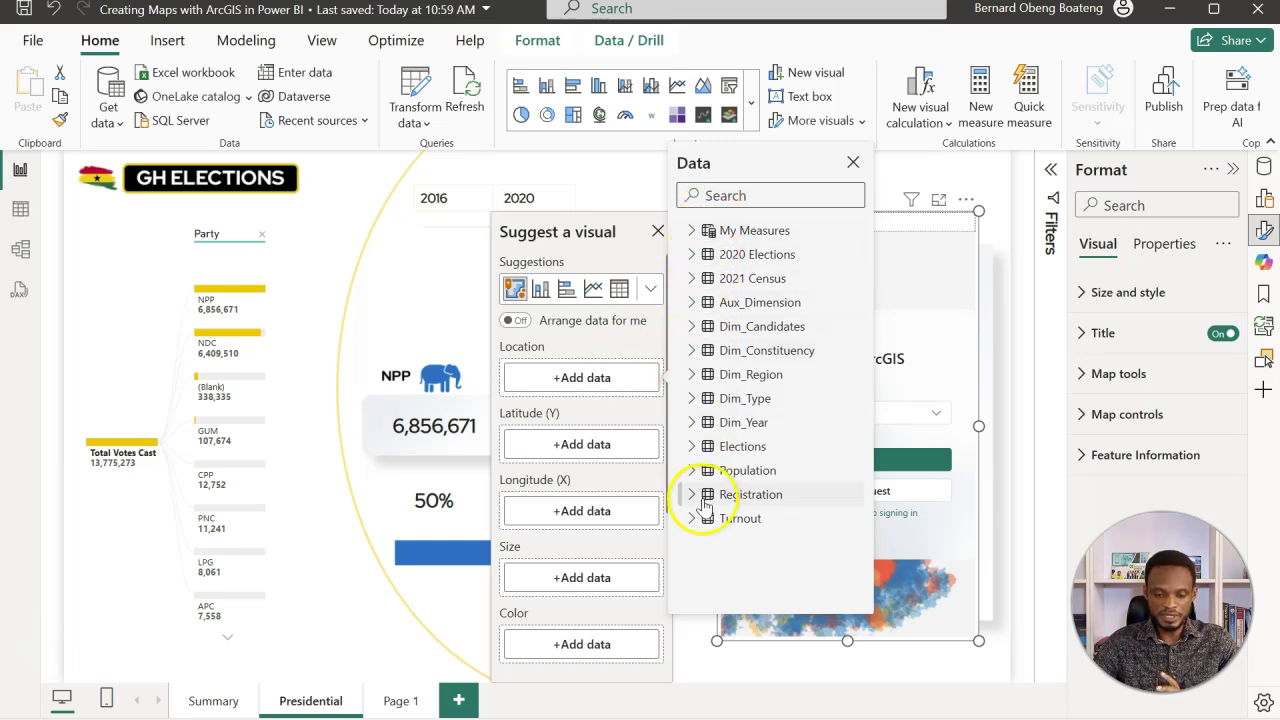
click(695, 375)
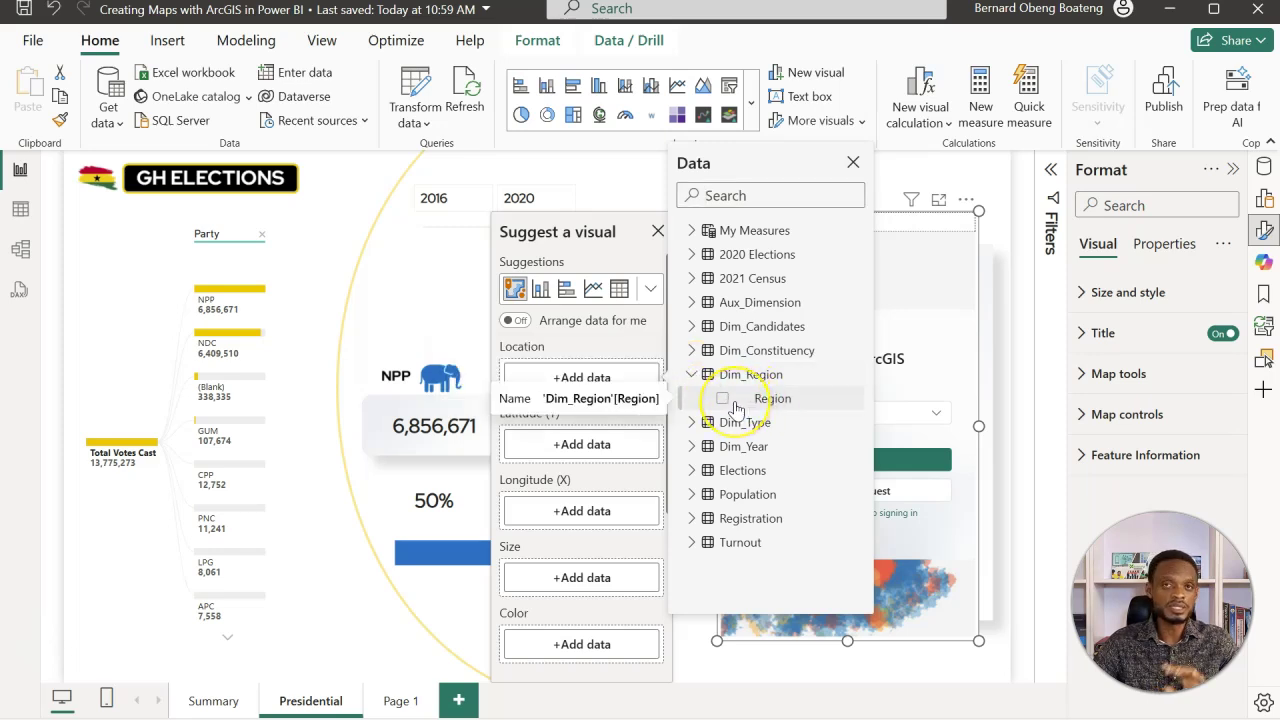
click(723, 399)
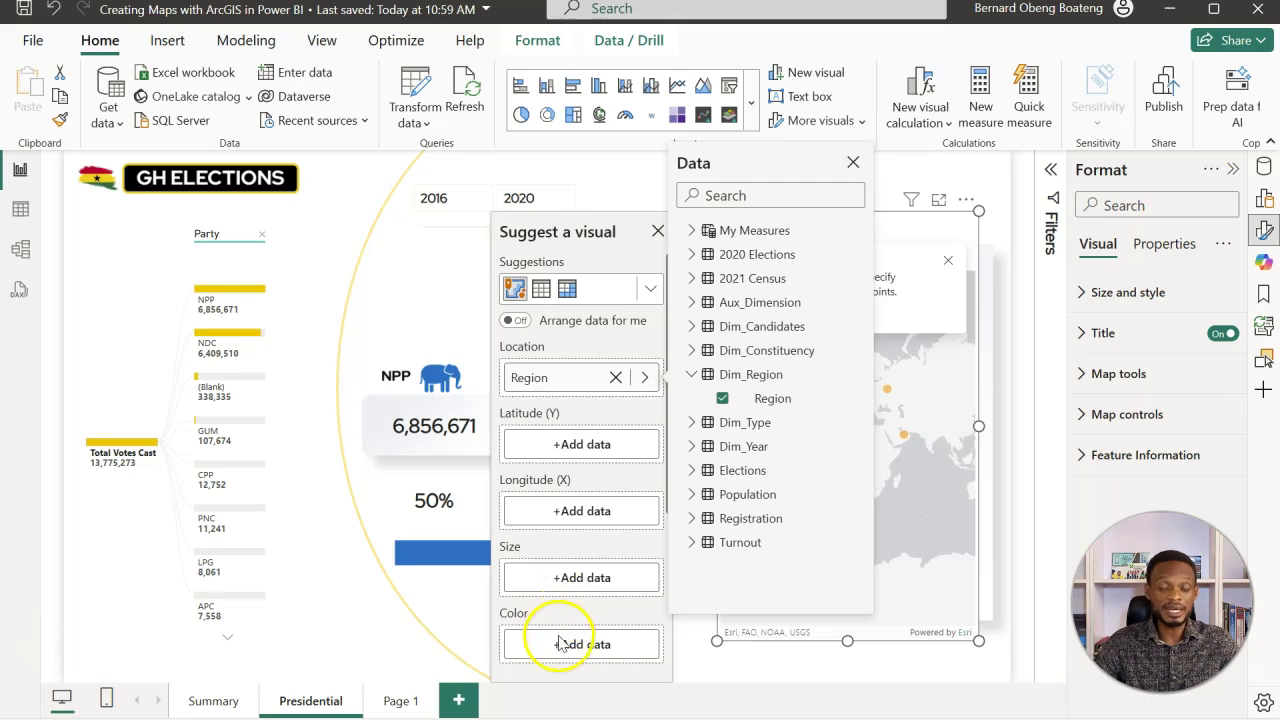
click(593, 580)
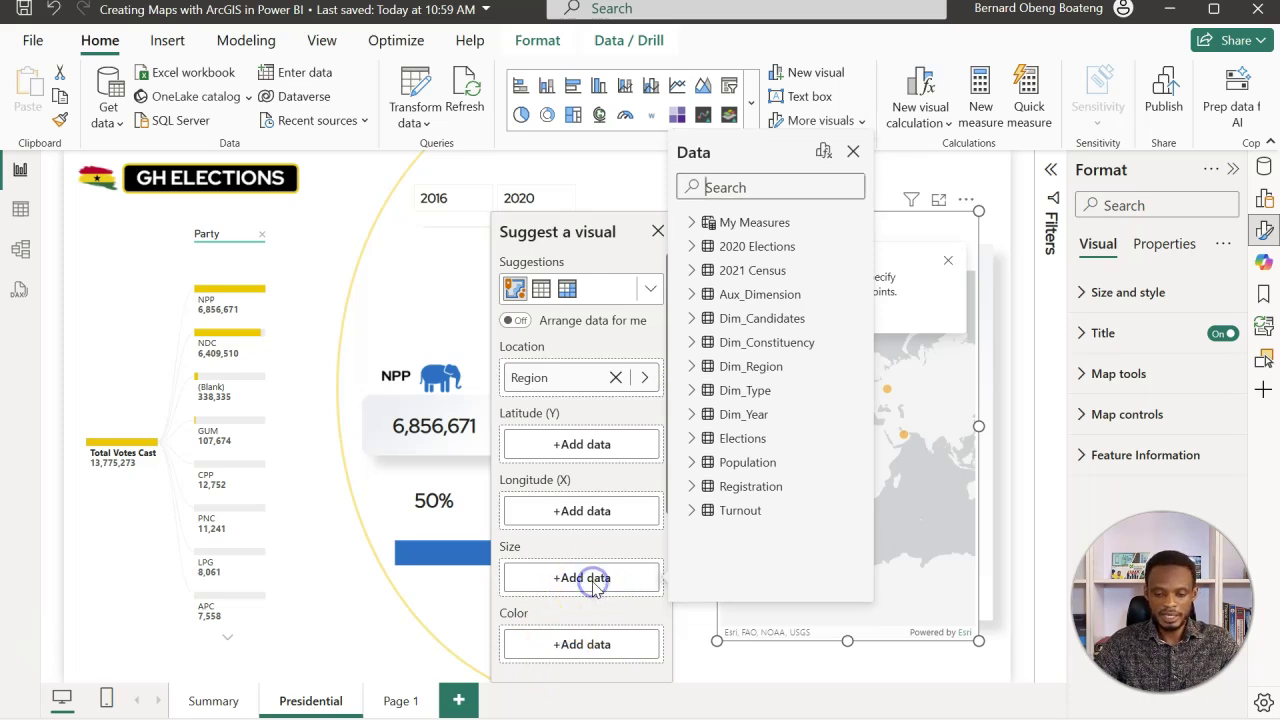
click(692, 222)
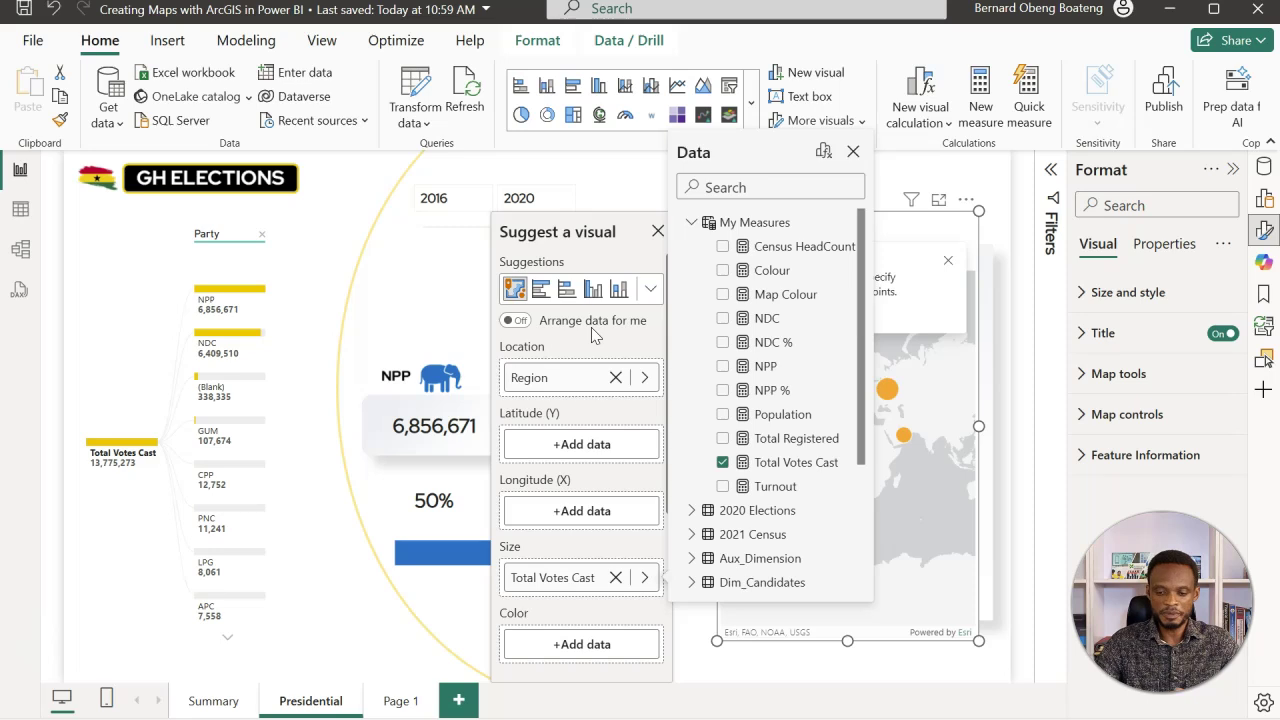
View the map in focus mode, dismiss the check-the-locations notice, and explore the map toolbar.
click(939, 202)
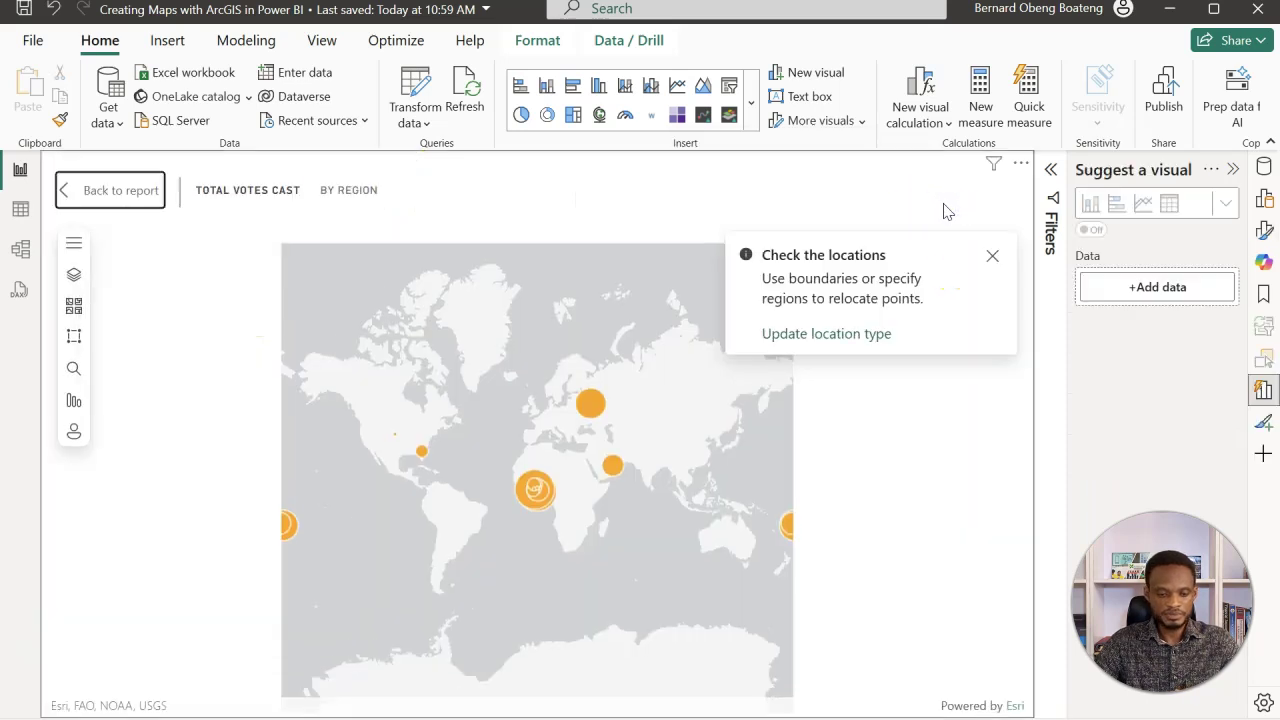
click(993, 257)
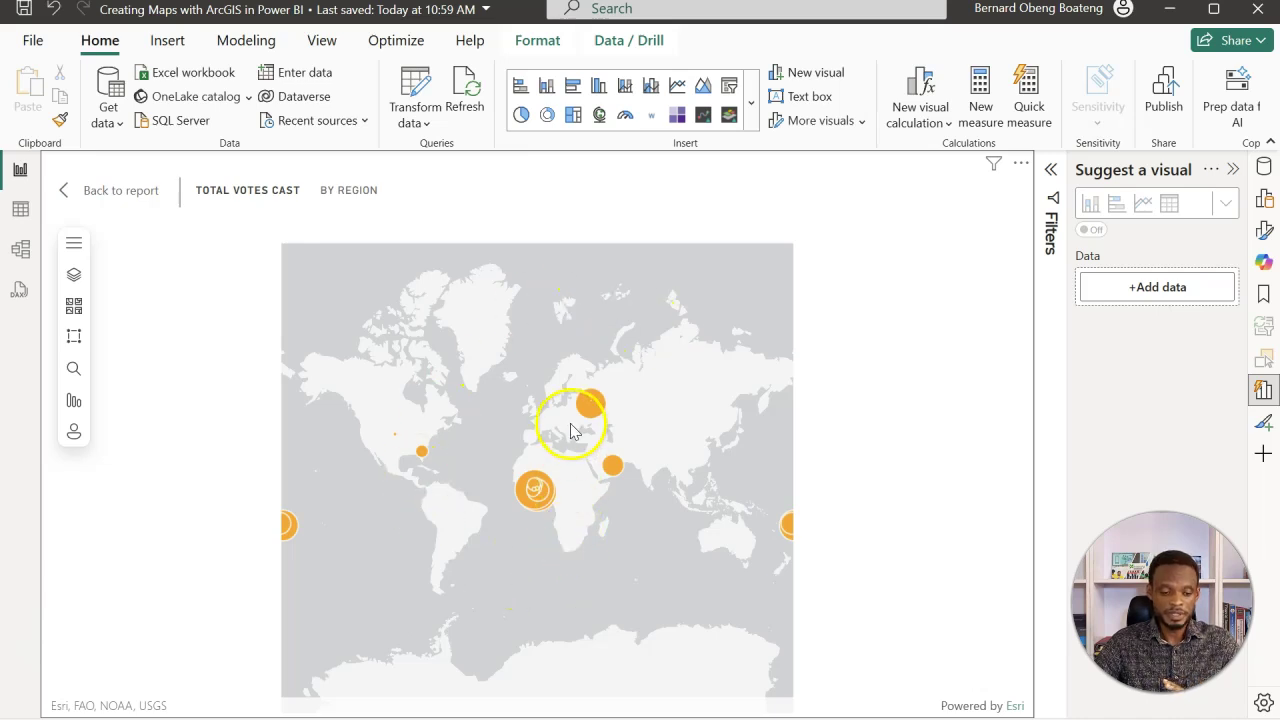
click(76, 244)
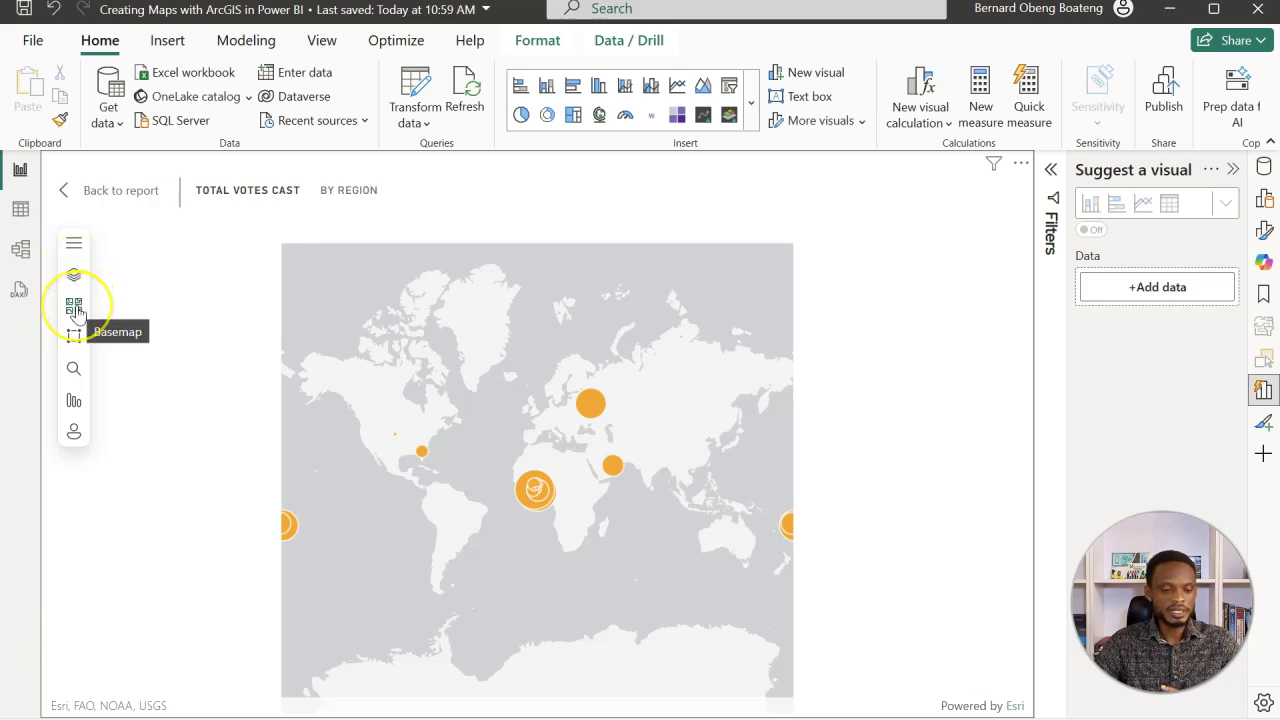
click(77, 340)
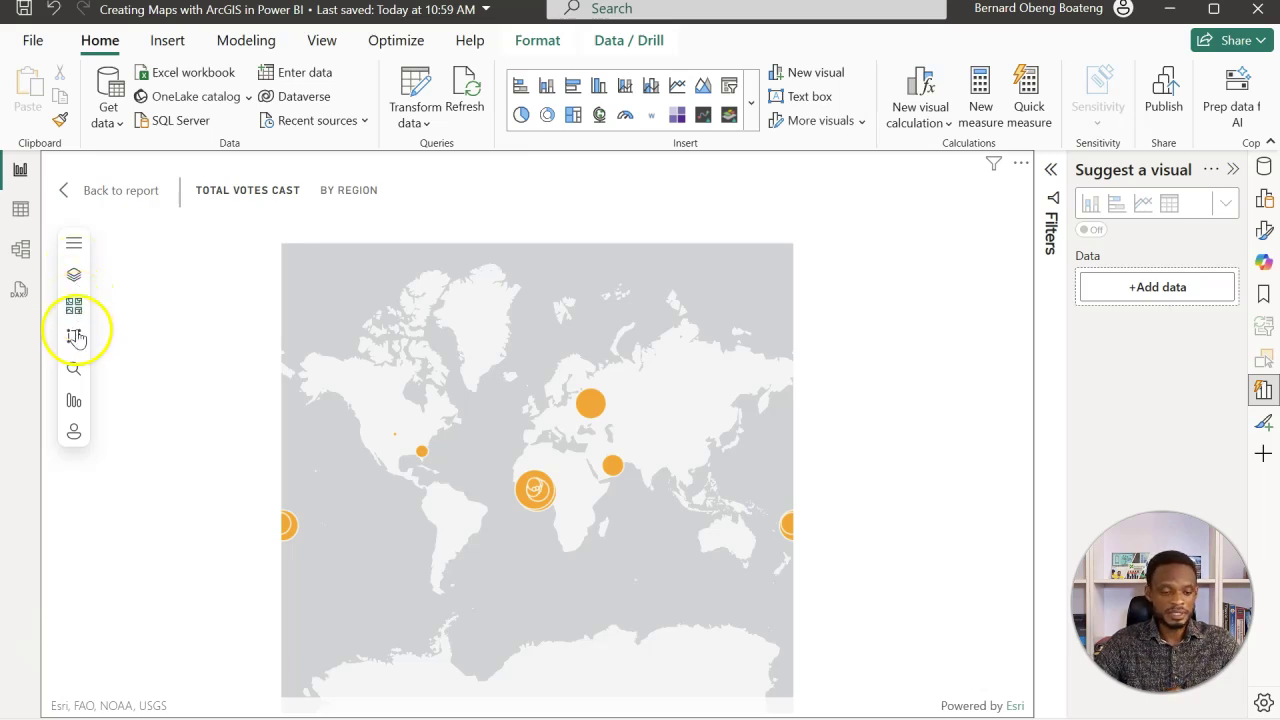
click(77, 378)
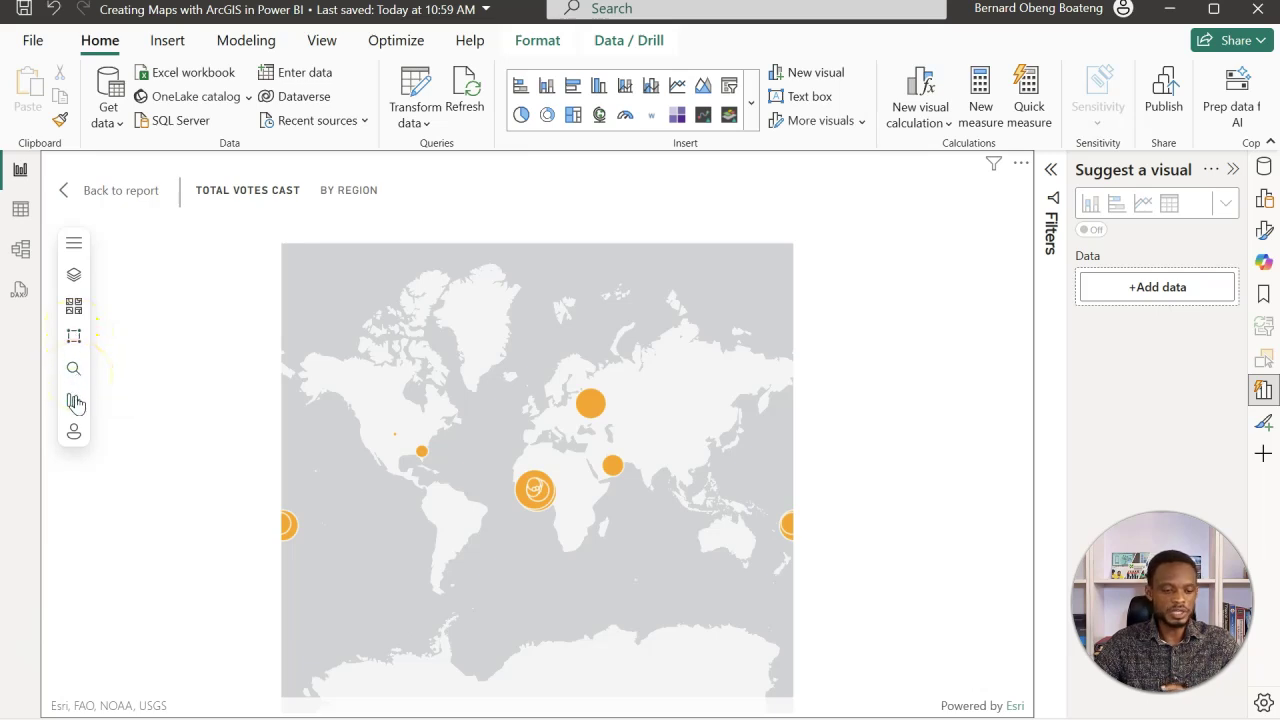
click(75, 428)
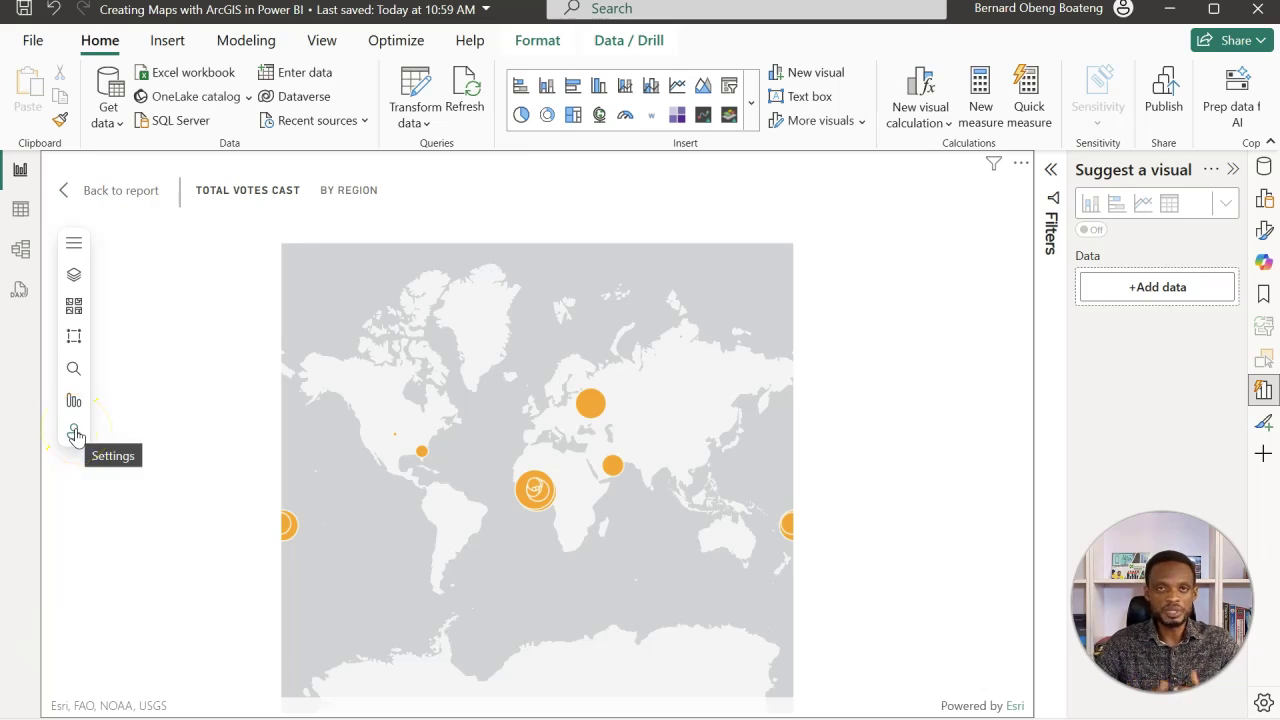
click(77, 428)
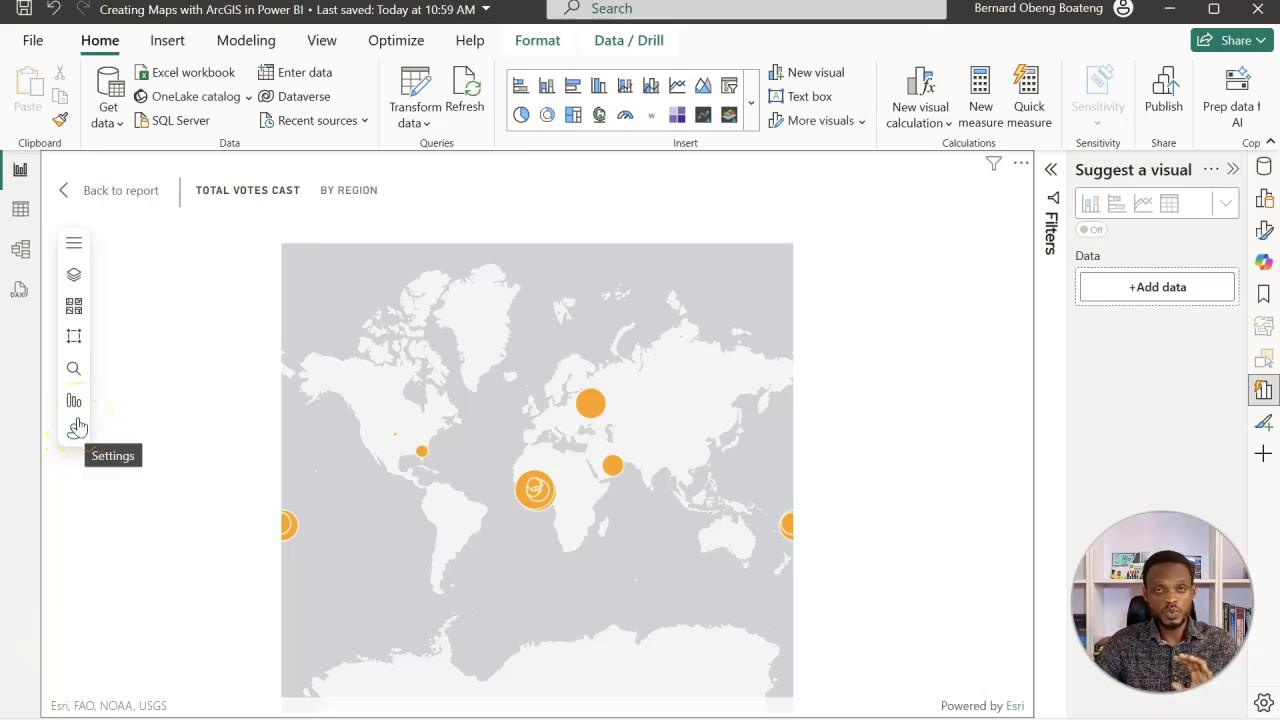
click(77, 278)
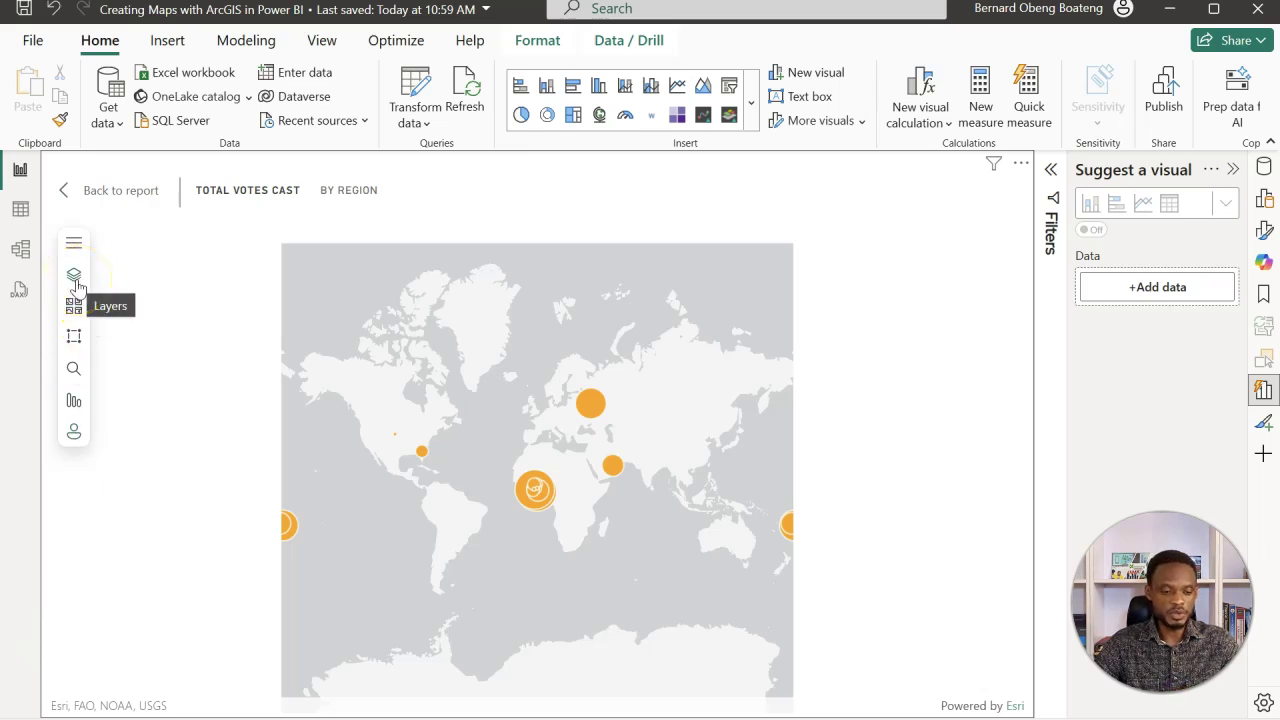
Open the map's Layers list and bring up the Region layer's Symbology settings.
click(77, 284)
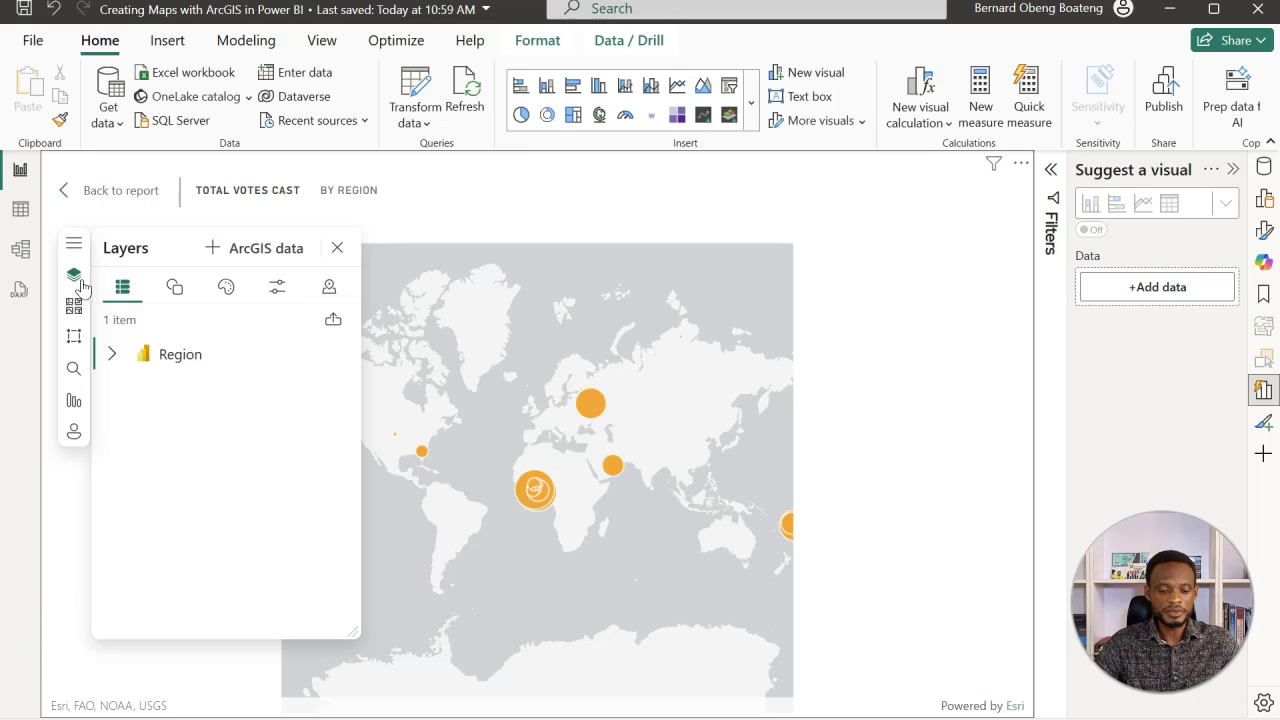
click(113, 356)
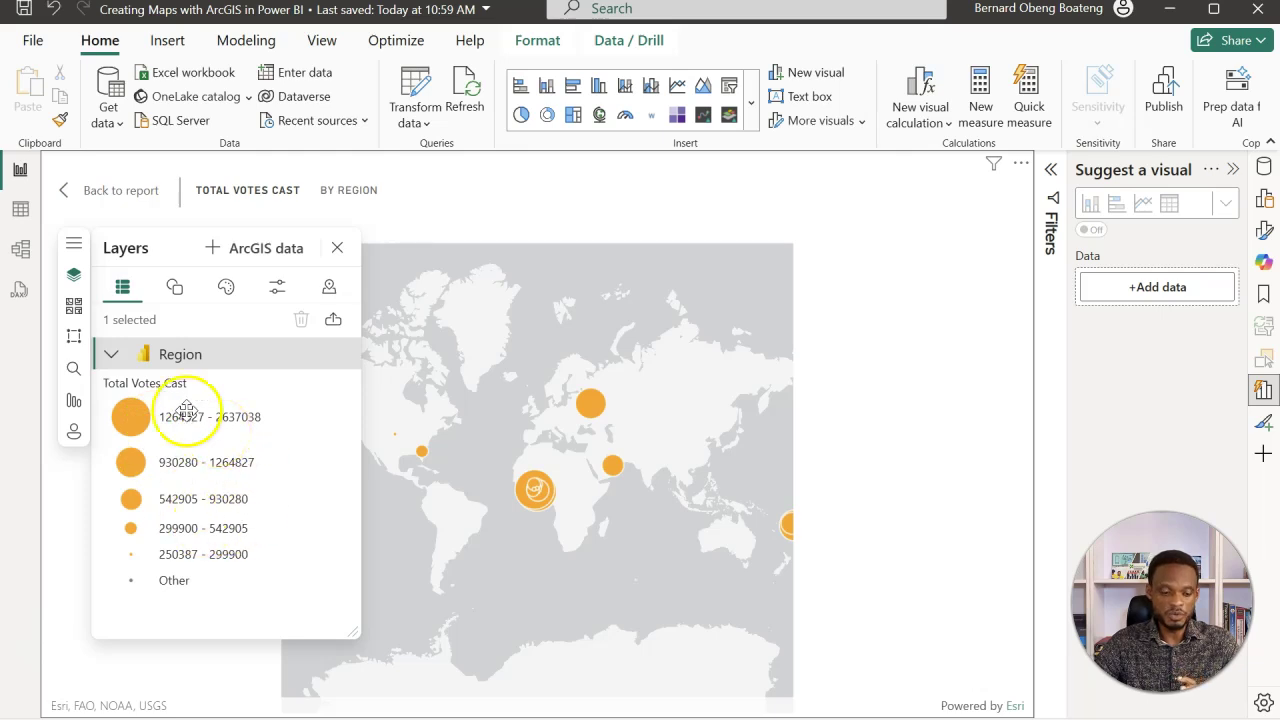
click(113, 358)
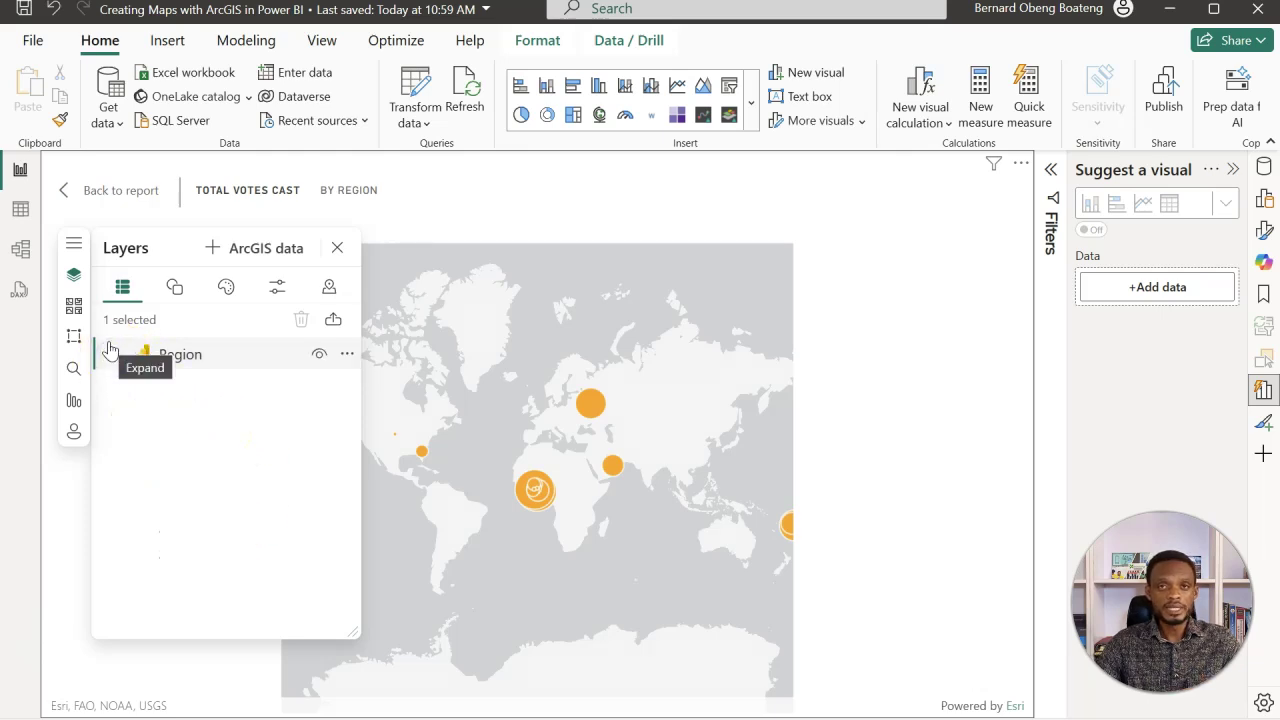
click(109, 352)
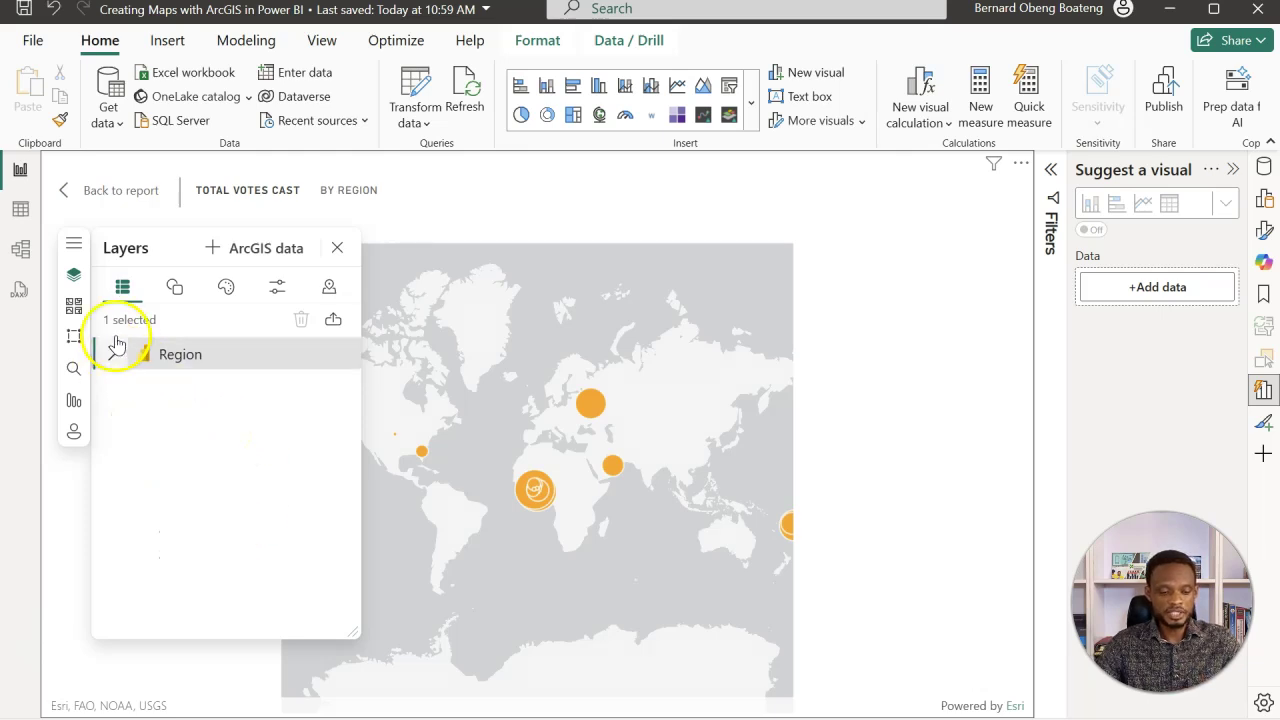
click(177, 290)
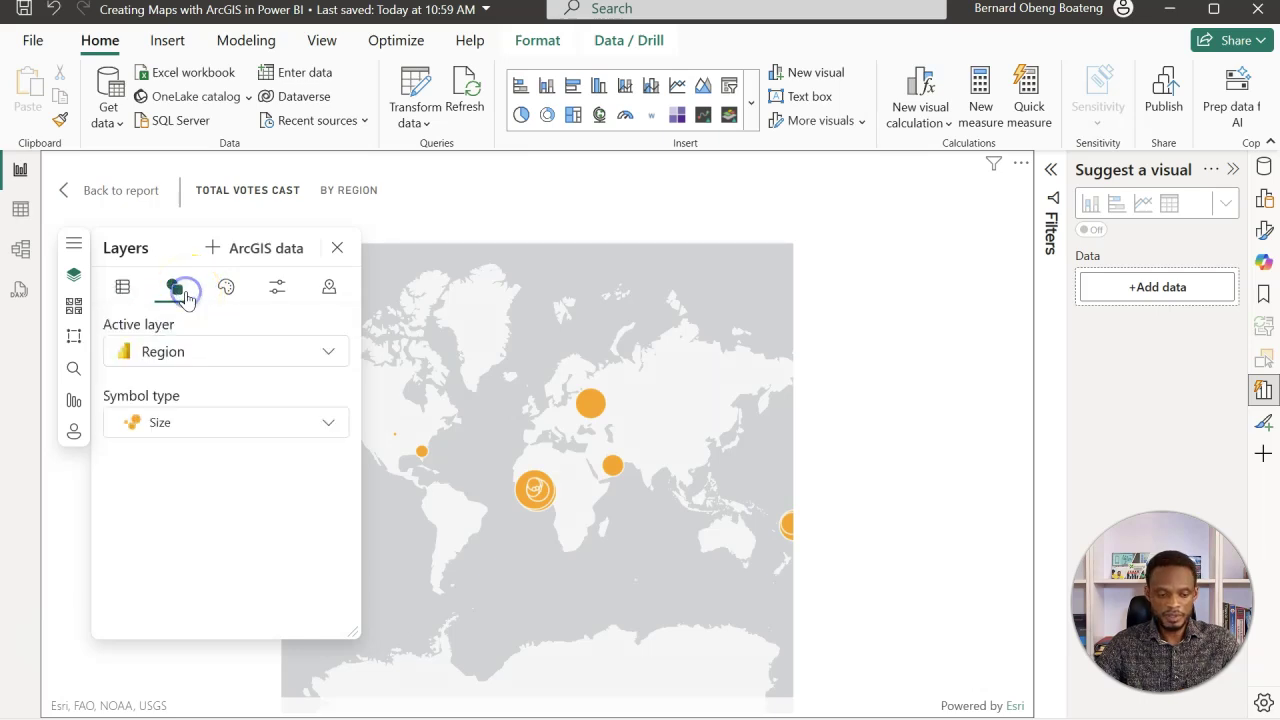
Try Heat map and Location symbol types, then keep Size for the Region layer.
click(322, 425)
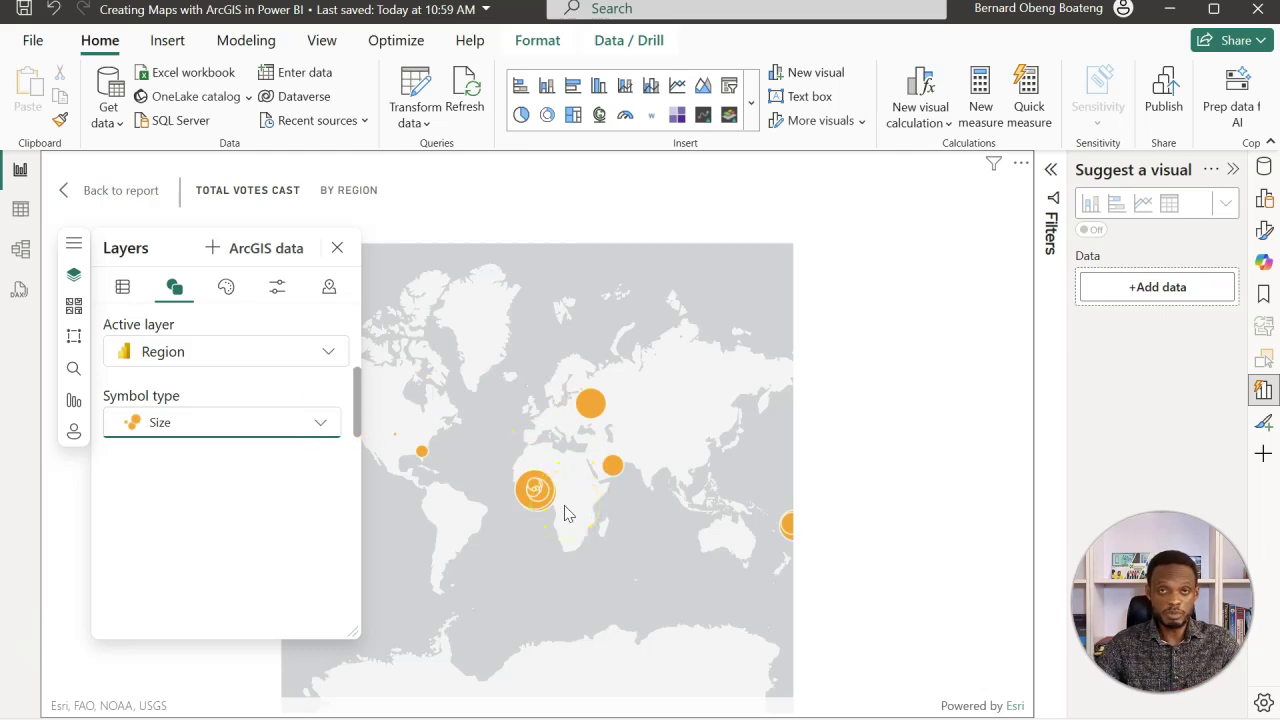
click(316, 424)
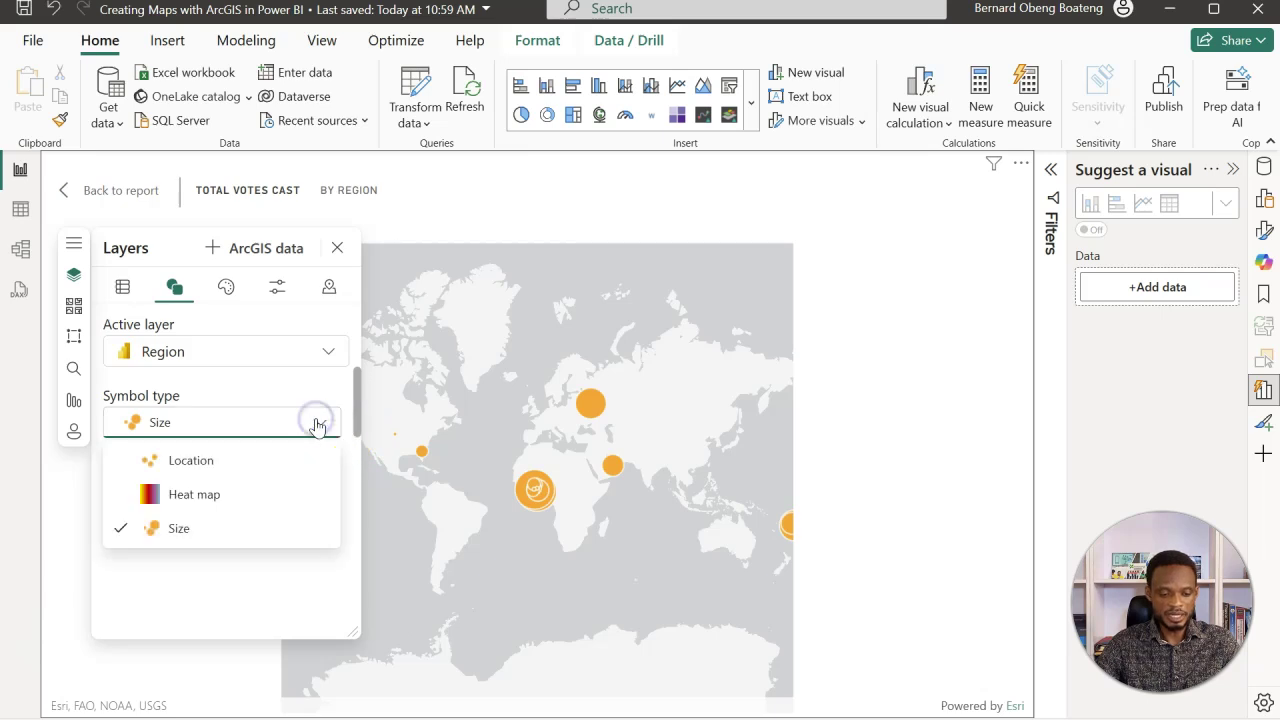
click(237, 494)
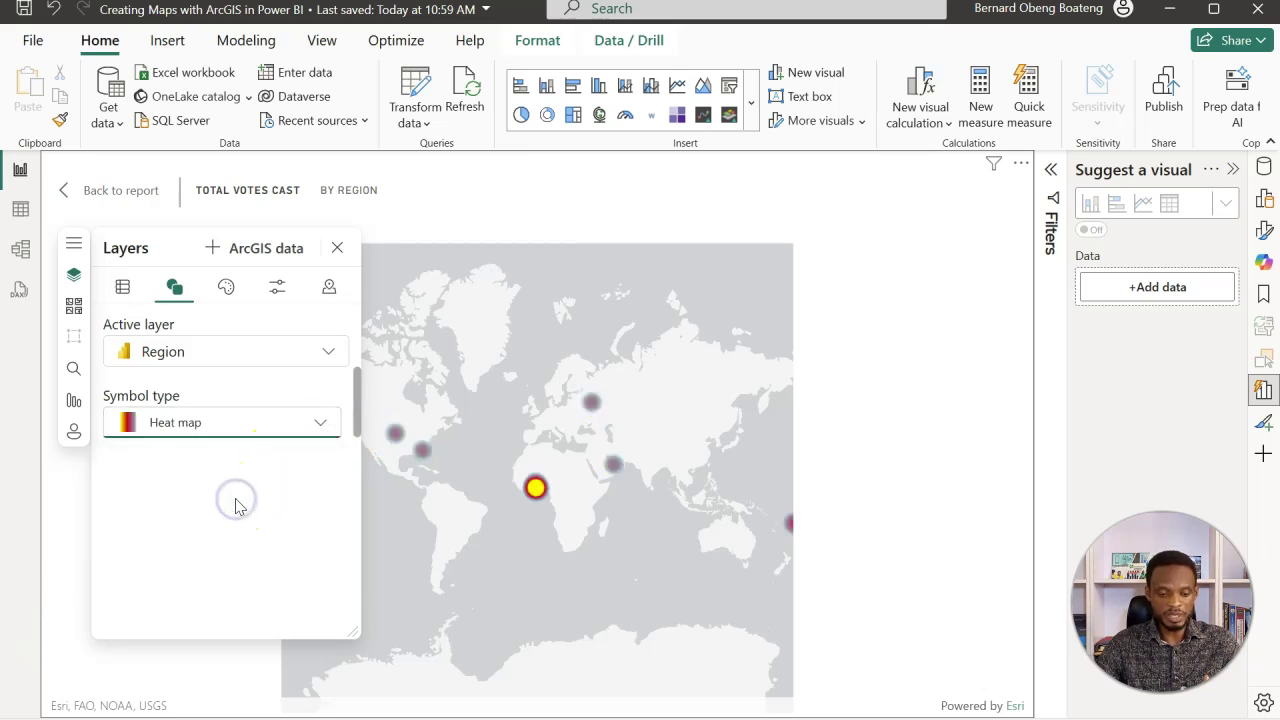
click(316, 424)
click(284, 463)
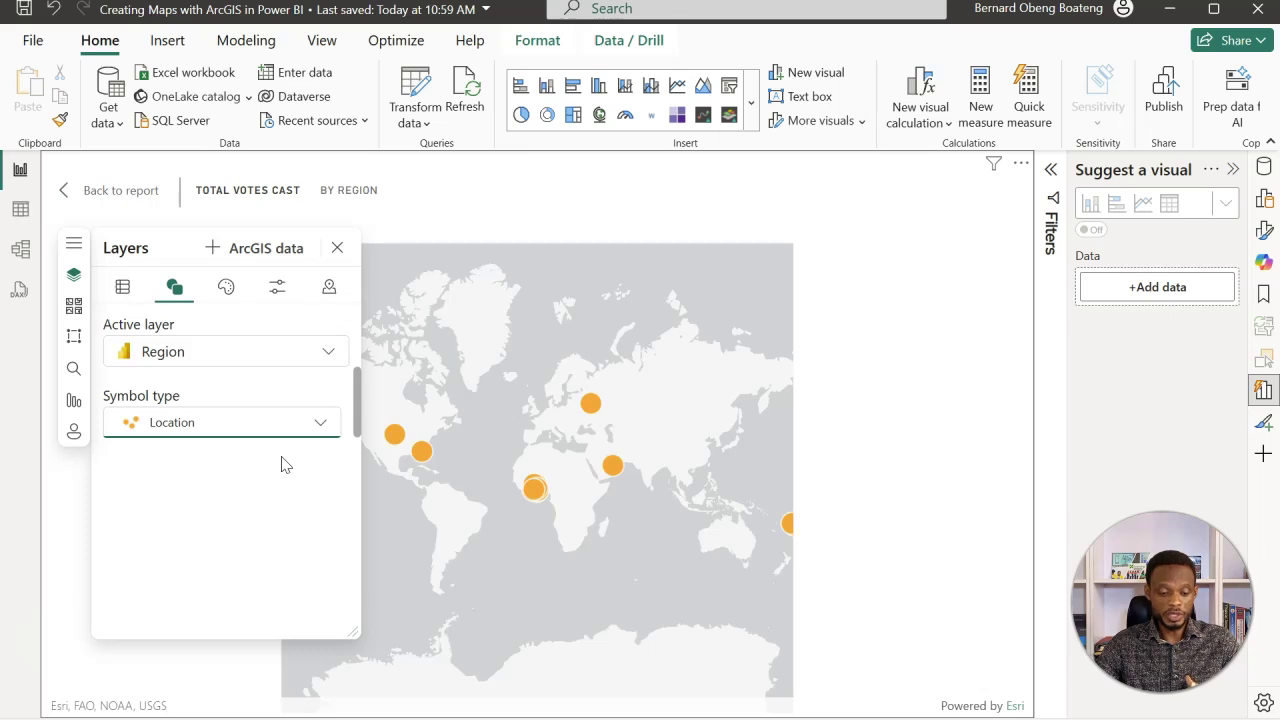
click(321, 422)
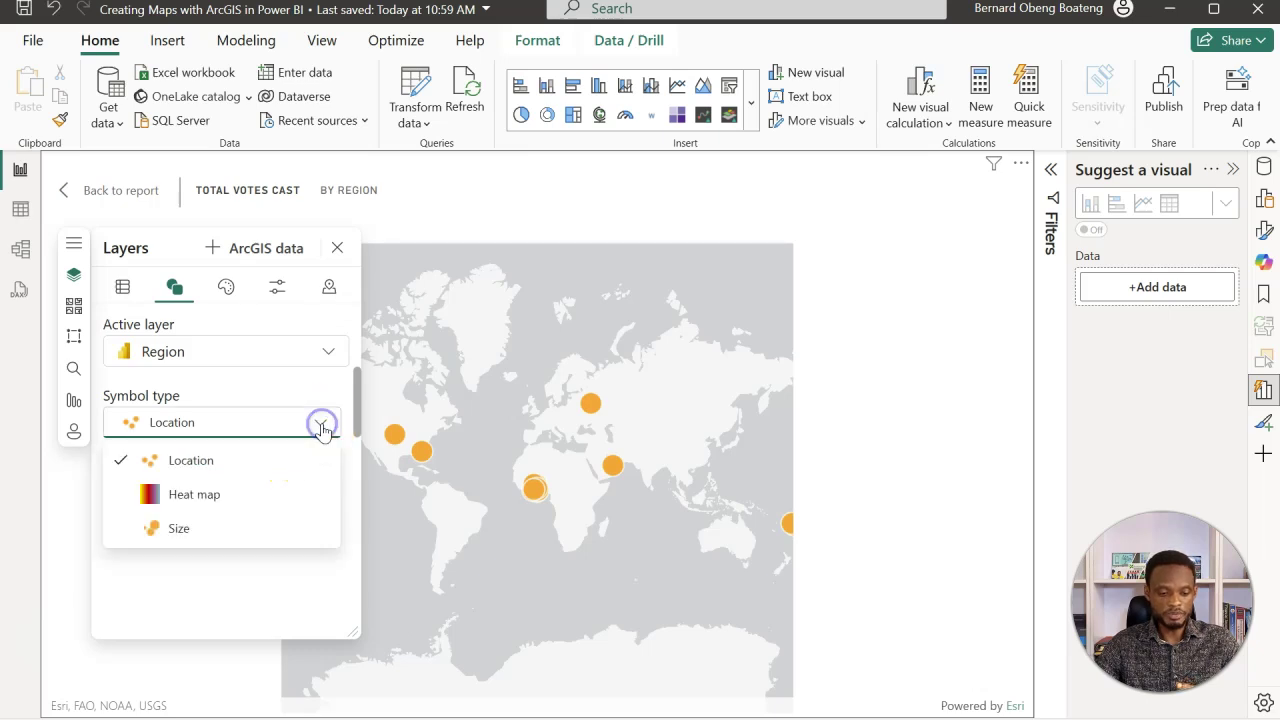
click(215, 530)
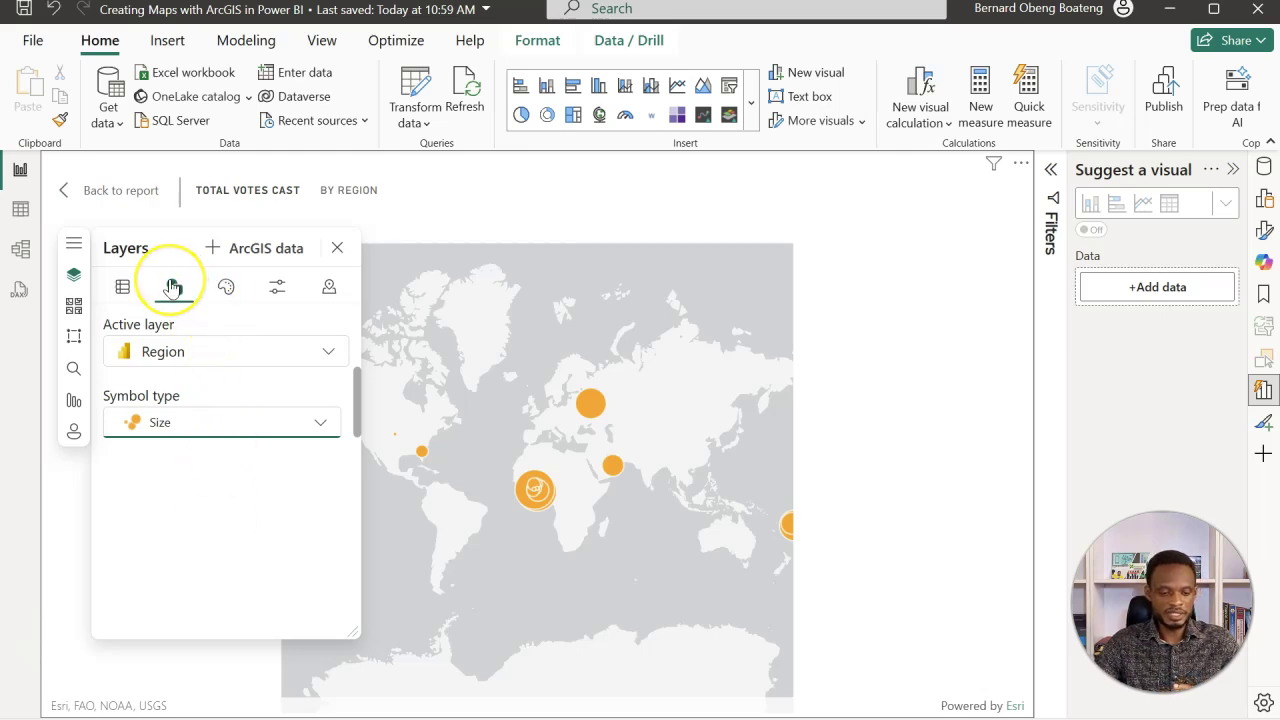
Show the Region layer's Style options with the circle shape and #faa83f fill colour choices open.
click(226, 288)
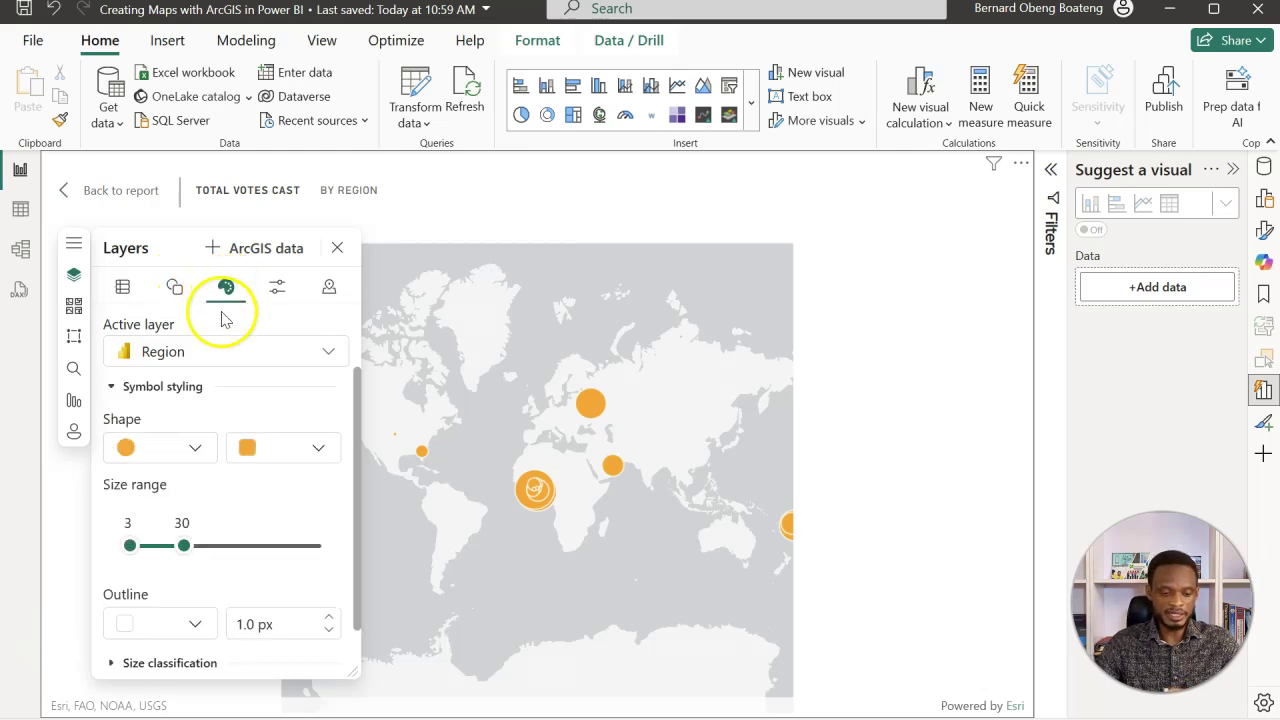
click(203, 455)
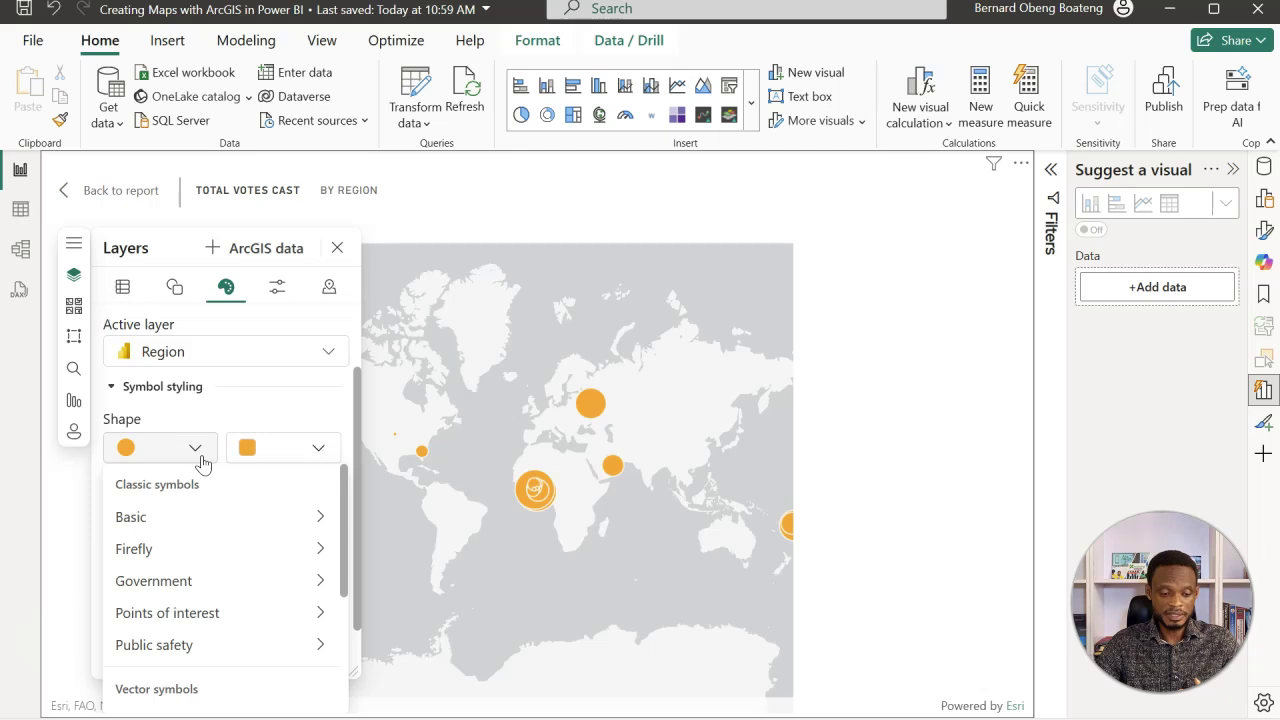
click(265, 455)
click(200, 423)
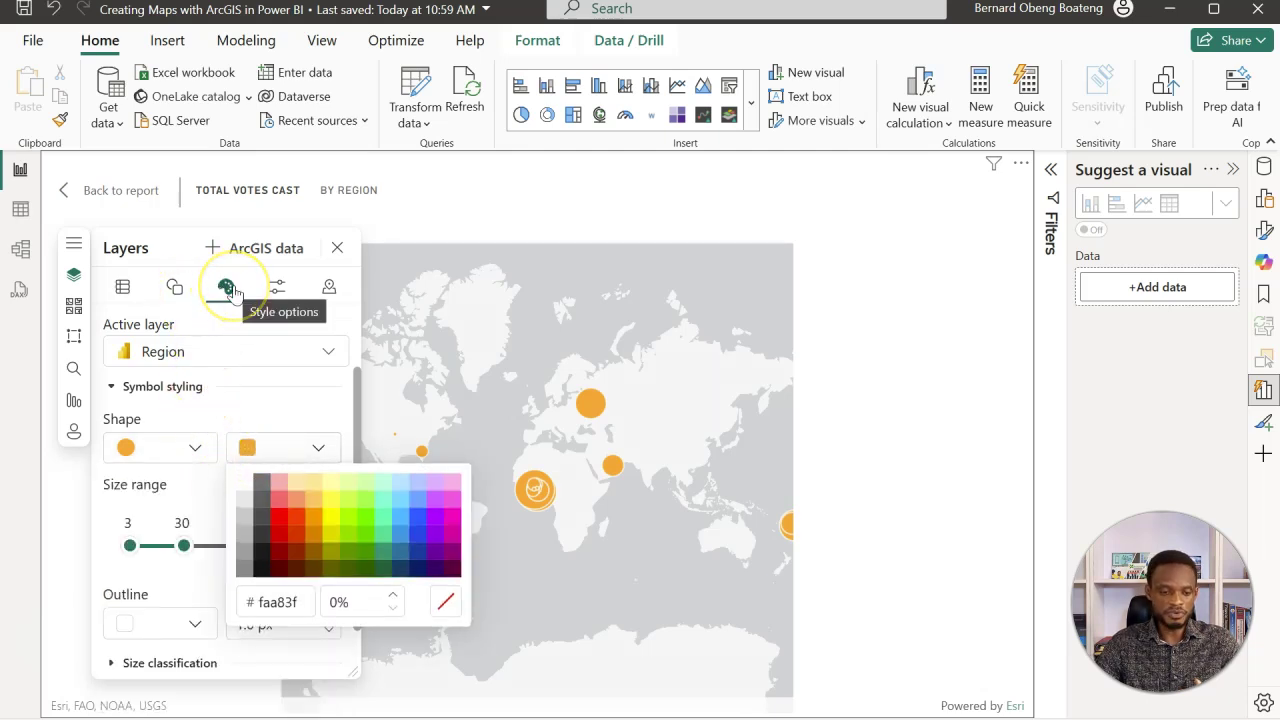
Turn on Show labels for the Region layer's bubbles.
click(276, 288)
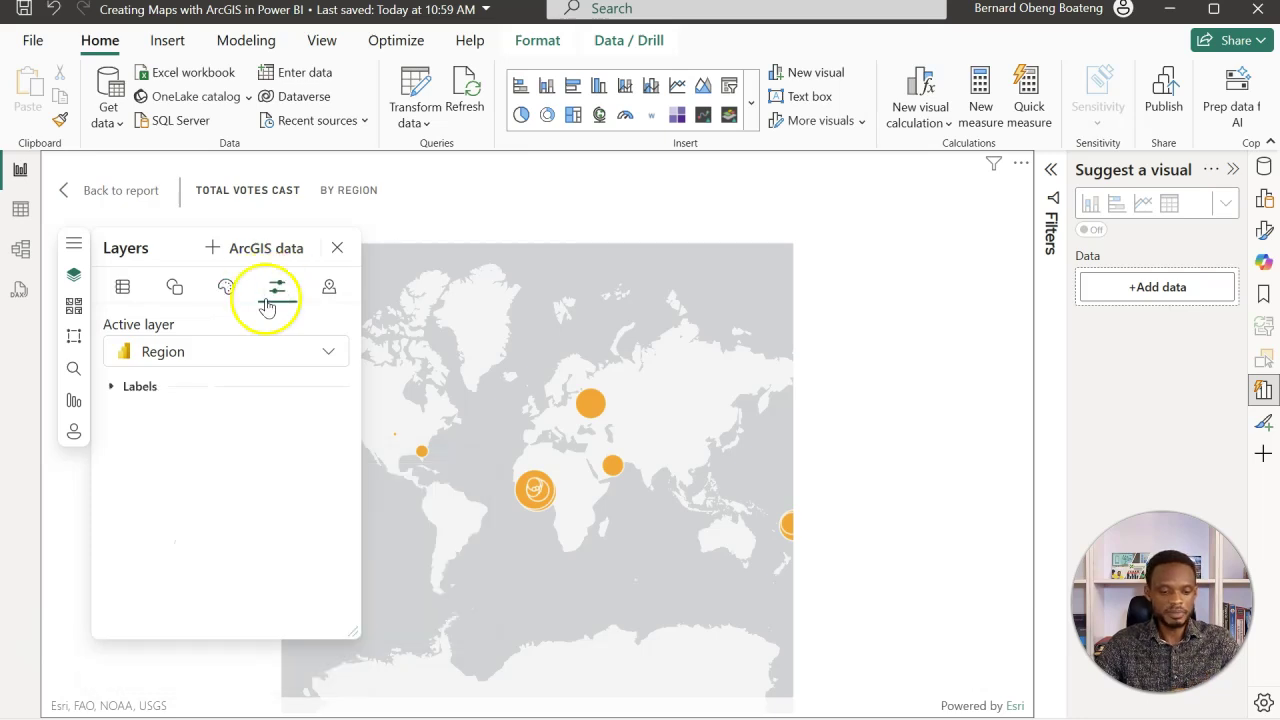
click(114, 396)
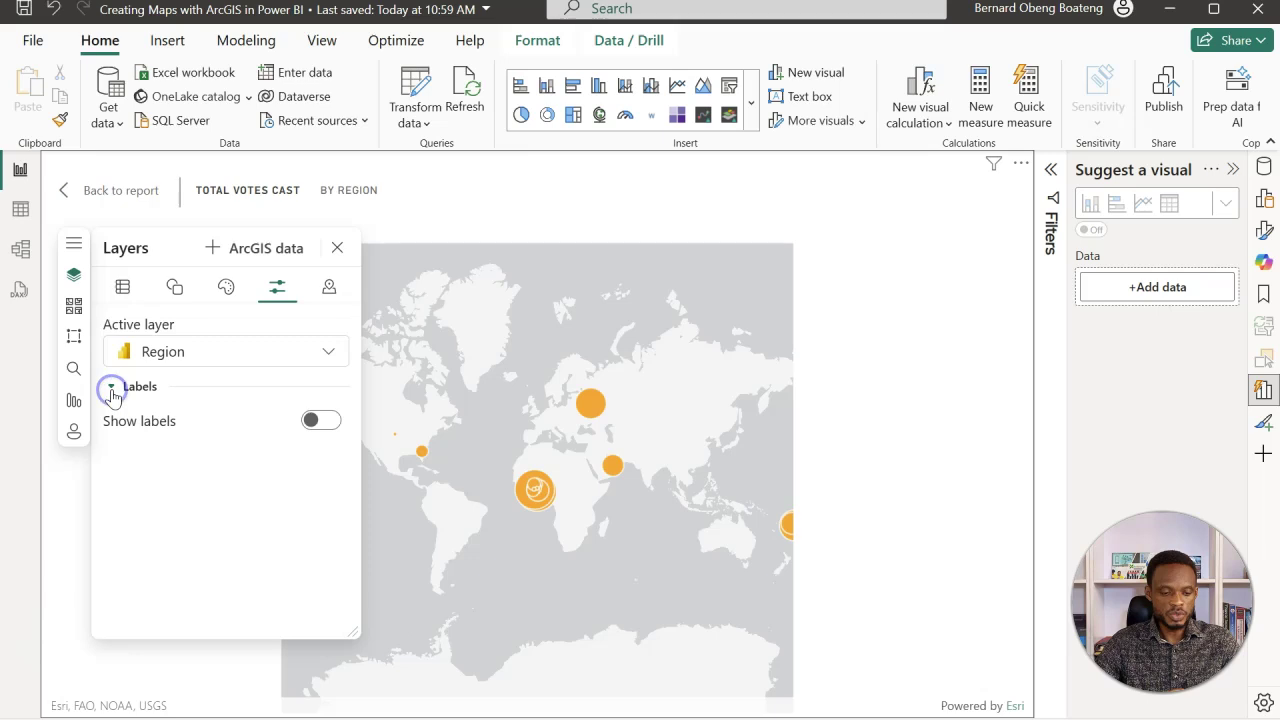
click(325, 421)
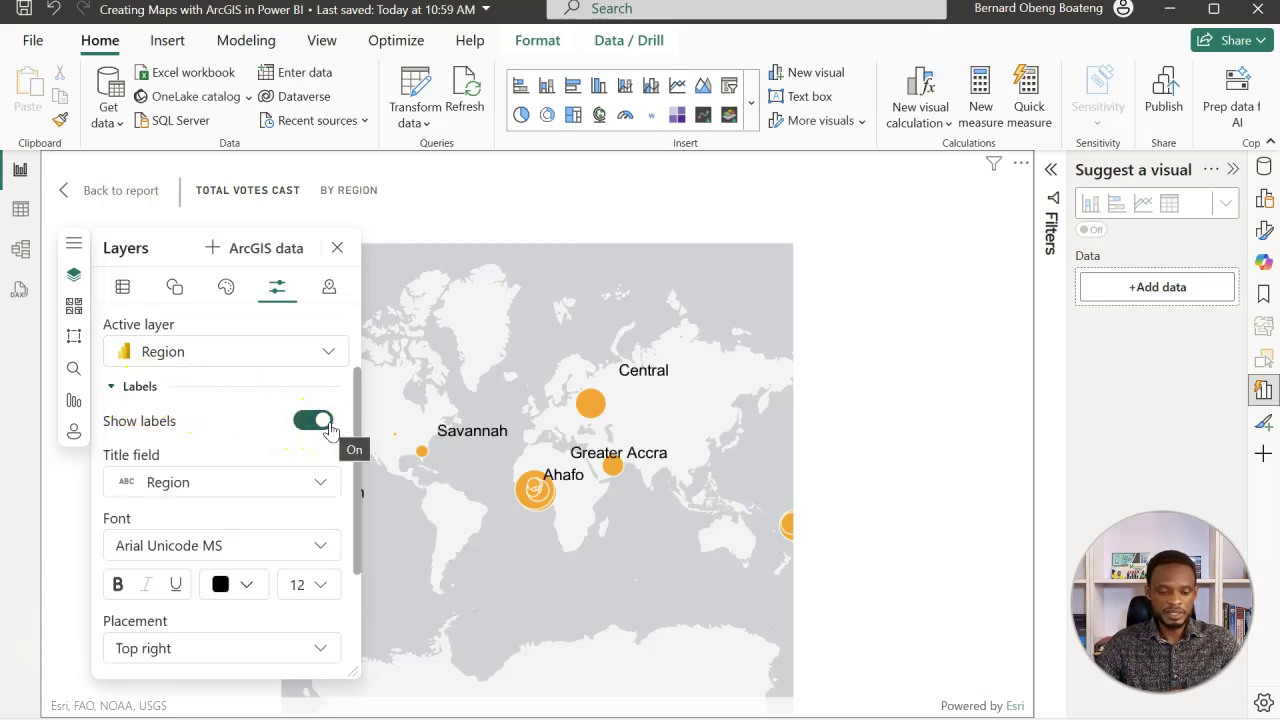
Set the label Title field to Region after trying Total Votes Cast.
click(321, 485)
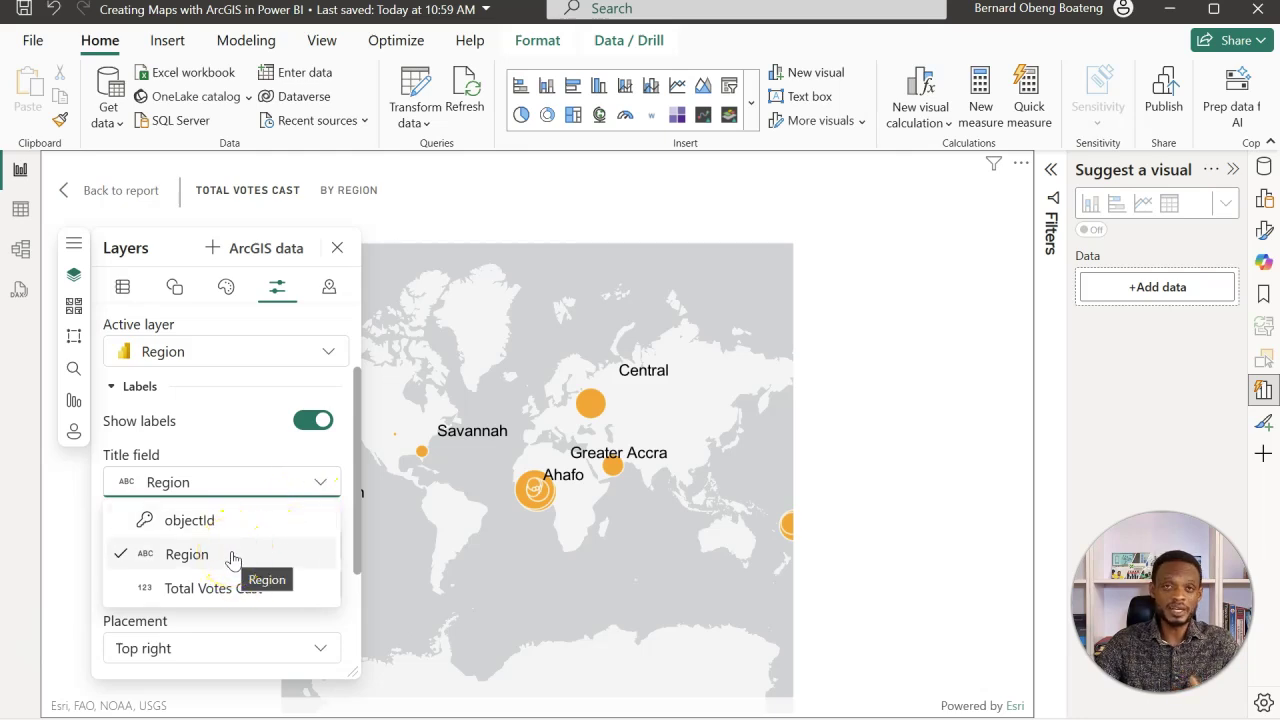
click(224, 586)
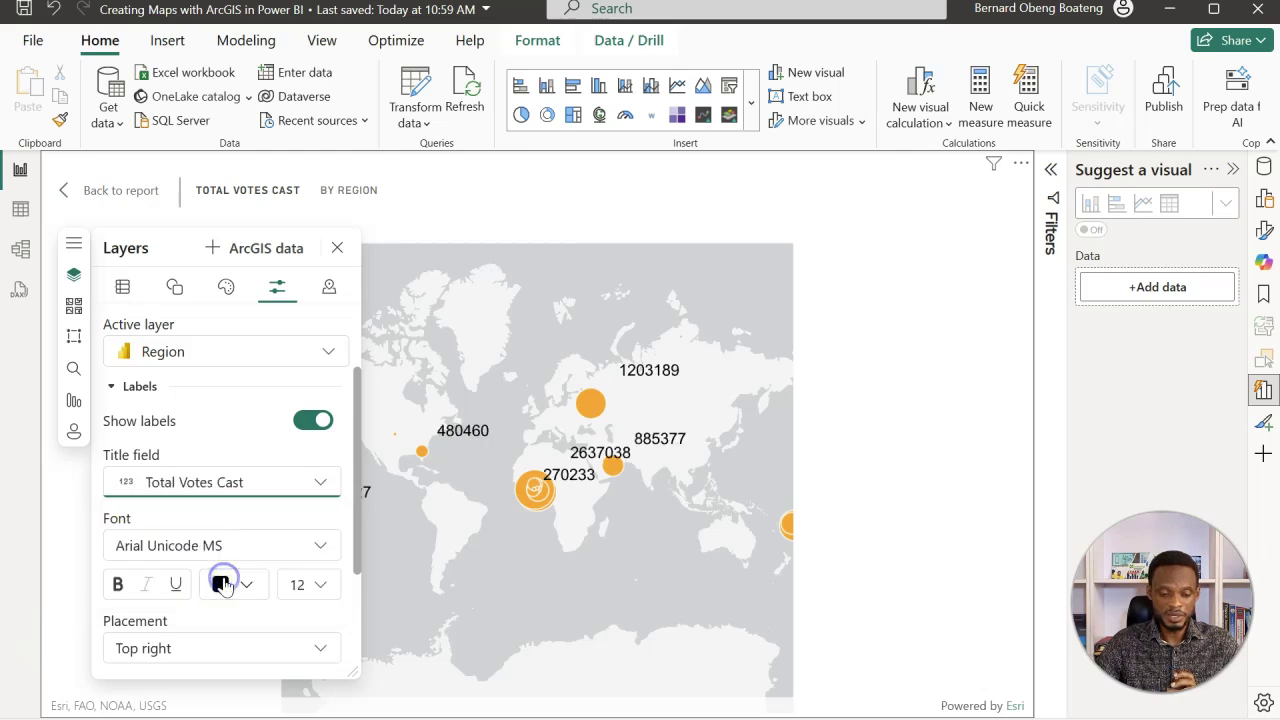
click(316, 480)
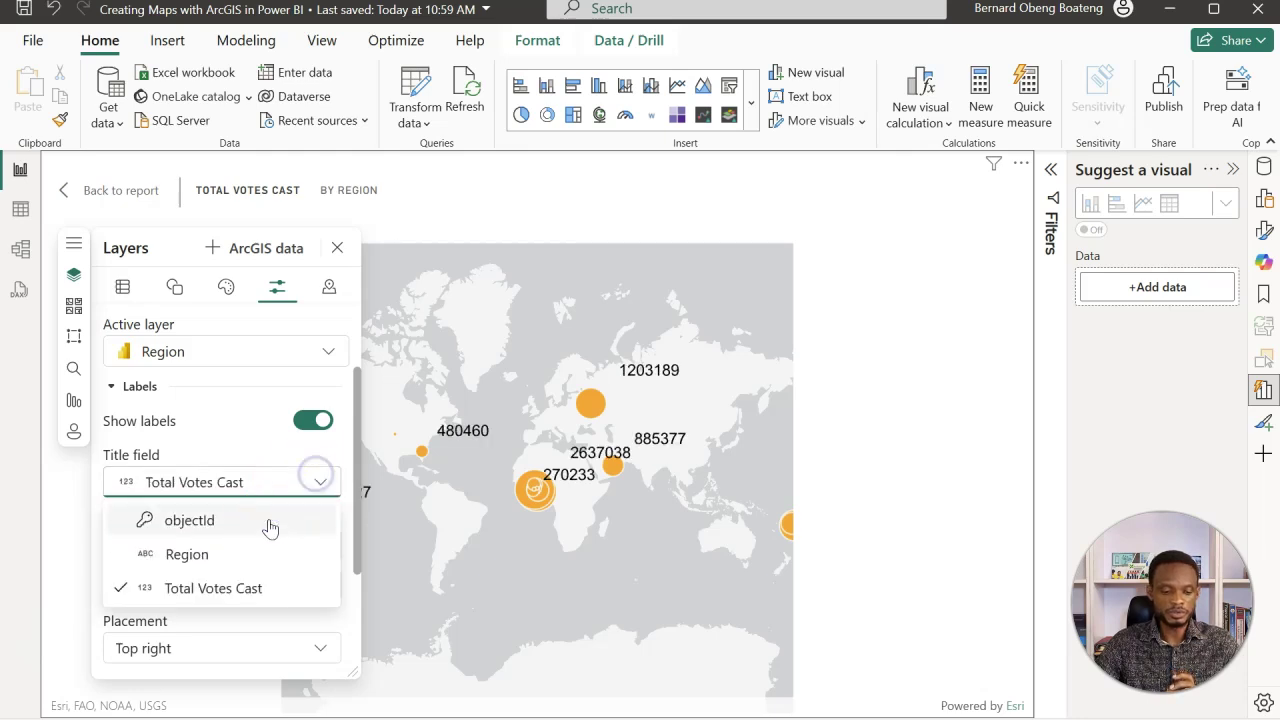
click(237, 558)
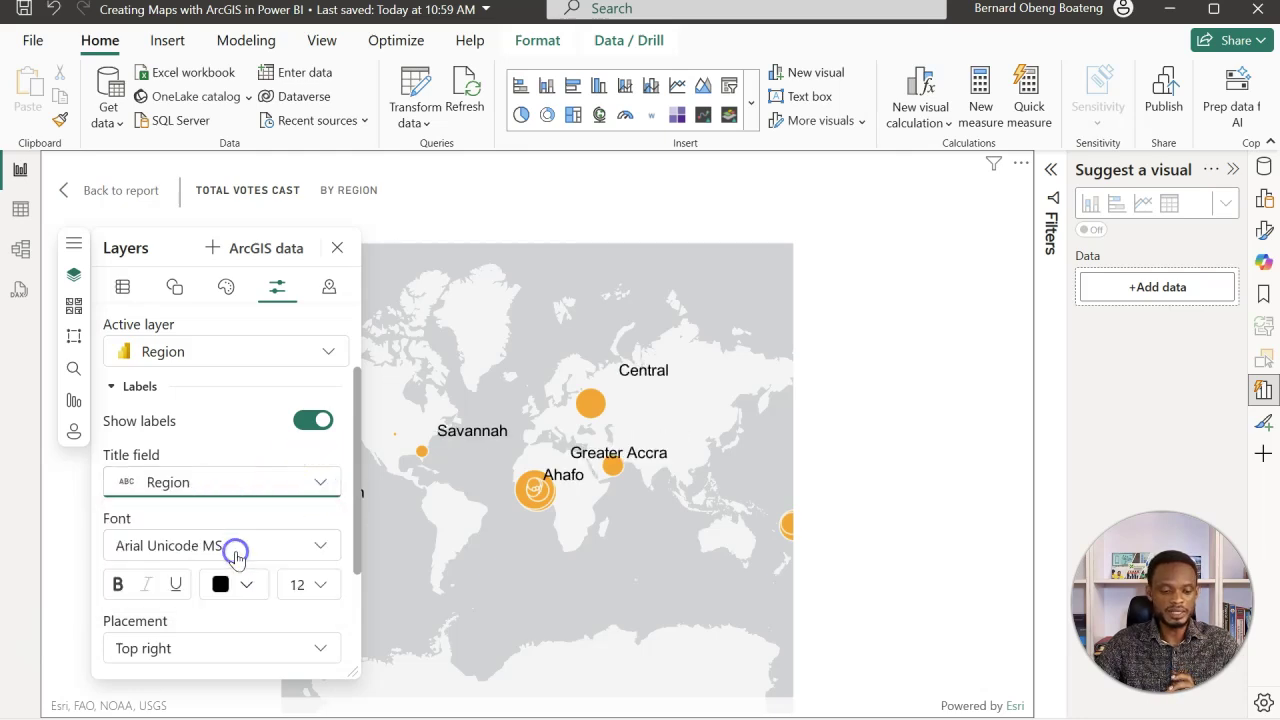
click(322, 480)
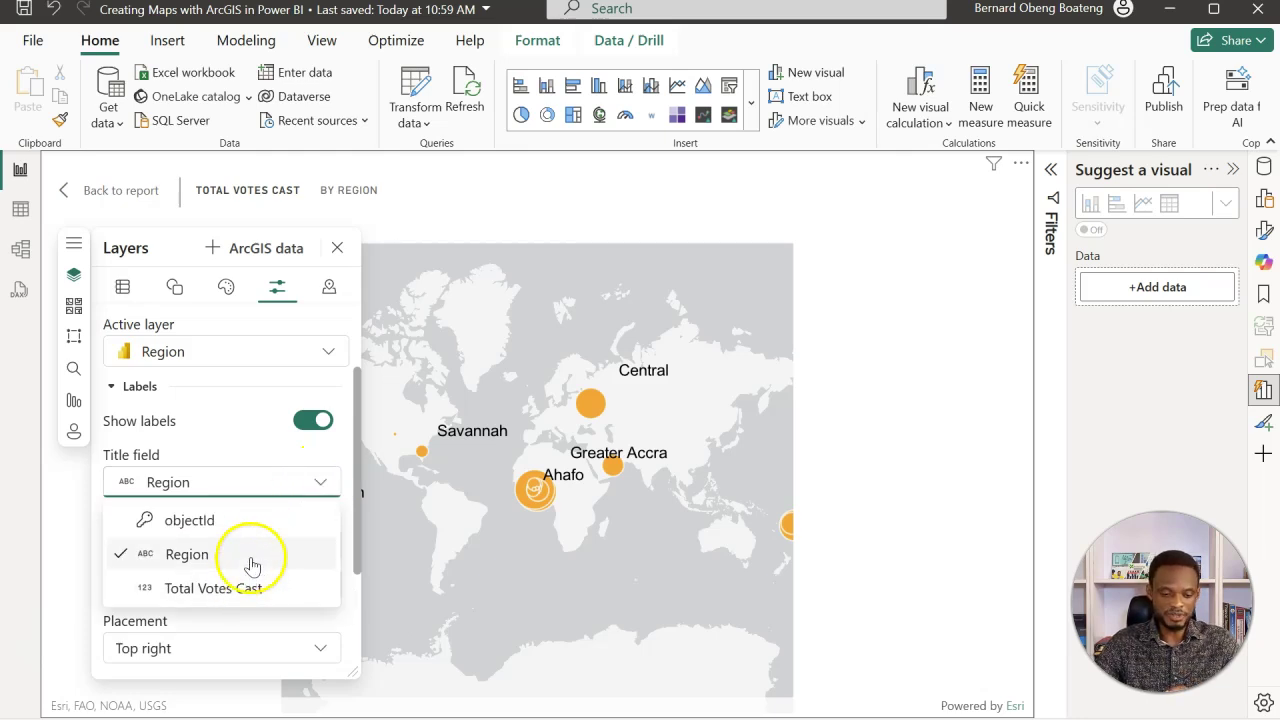
click(329, 290)
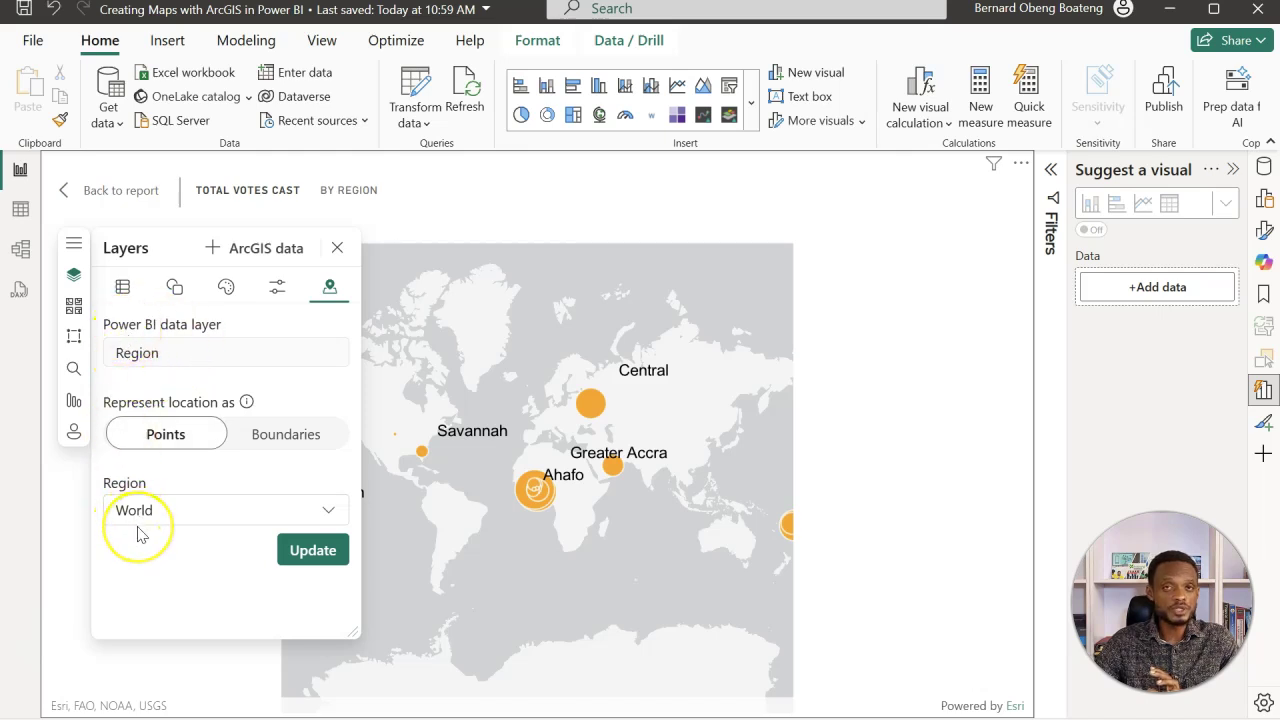
Match Region locations to Ghana boundaries, using Regions as the geographic areas.
click(191, 514)
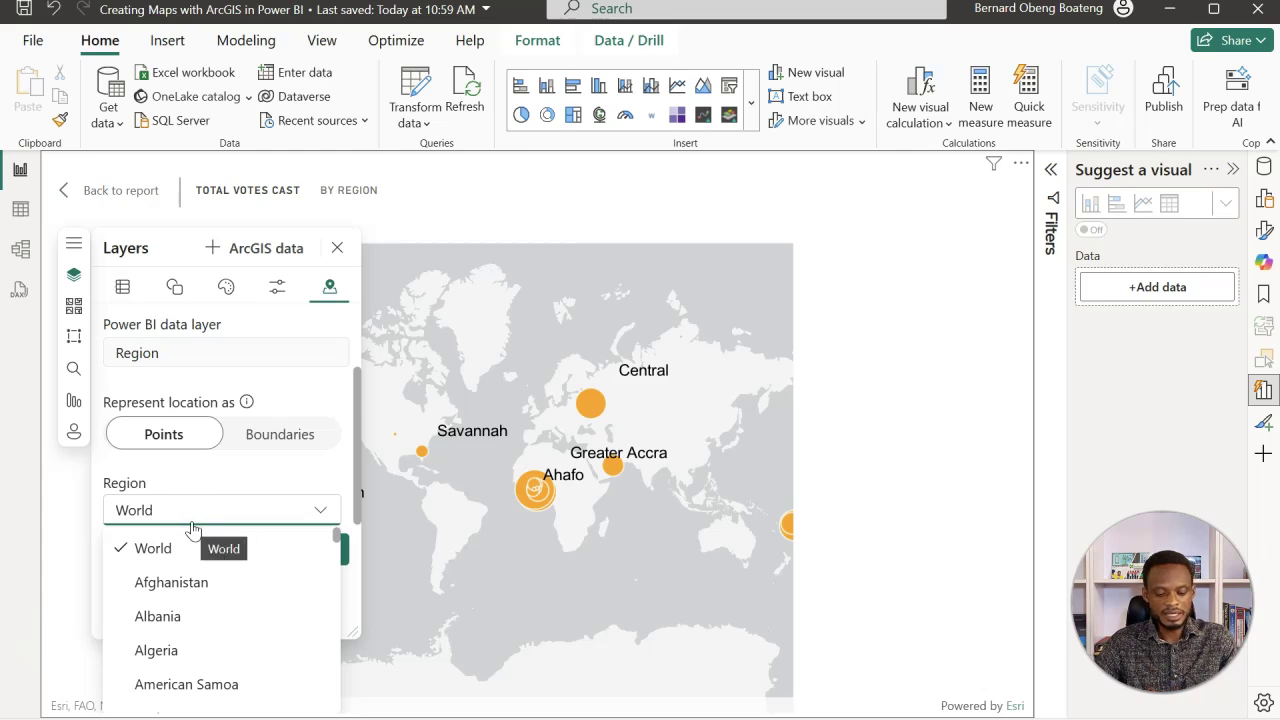
key(g)
scroll(205, 638, down, 3)
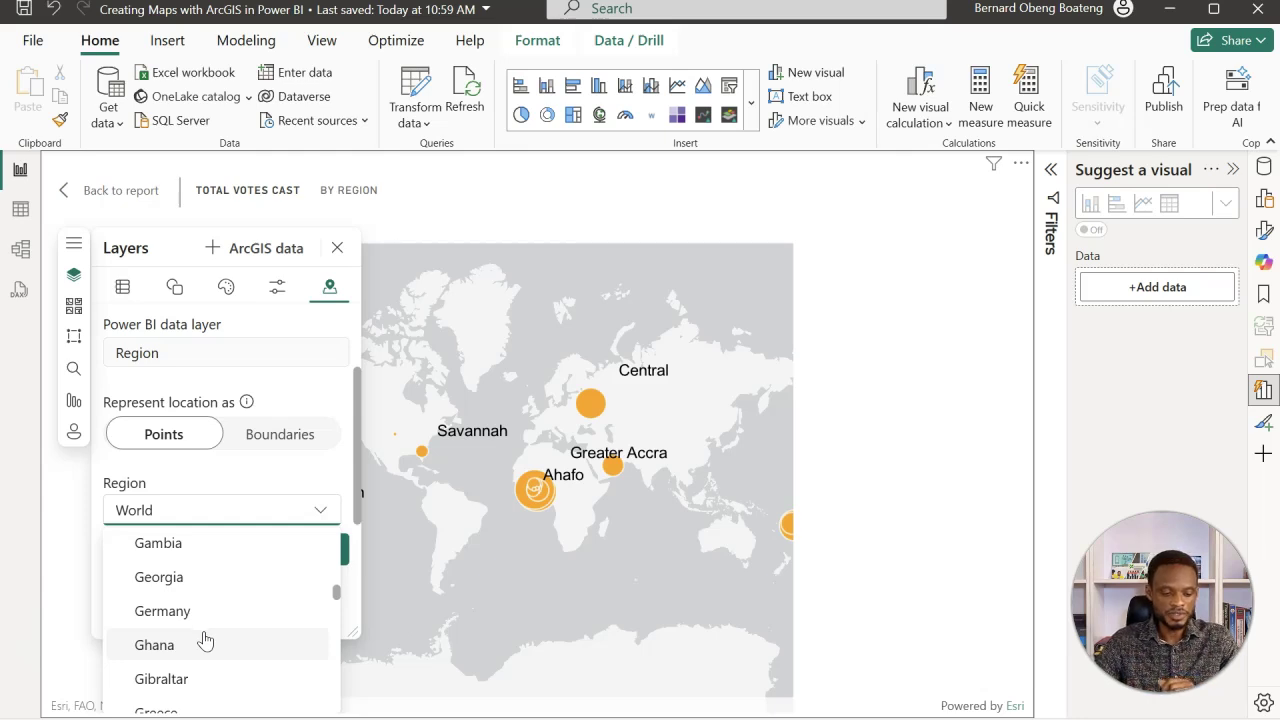
click(205, 643)
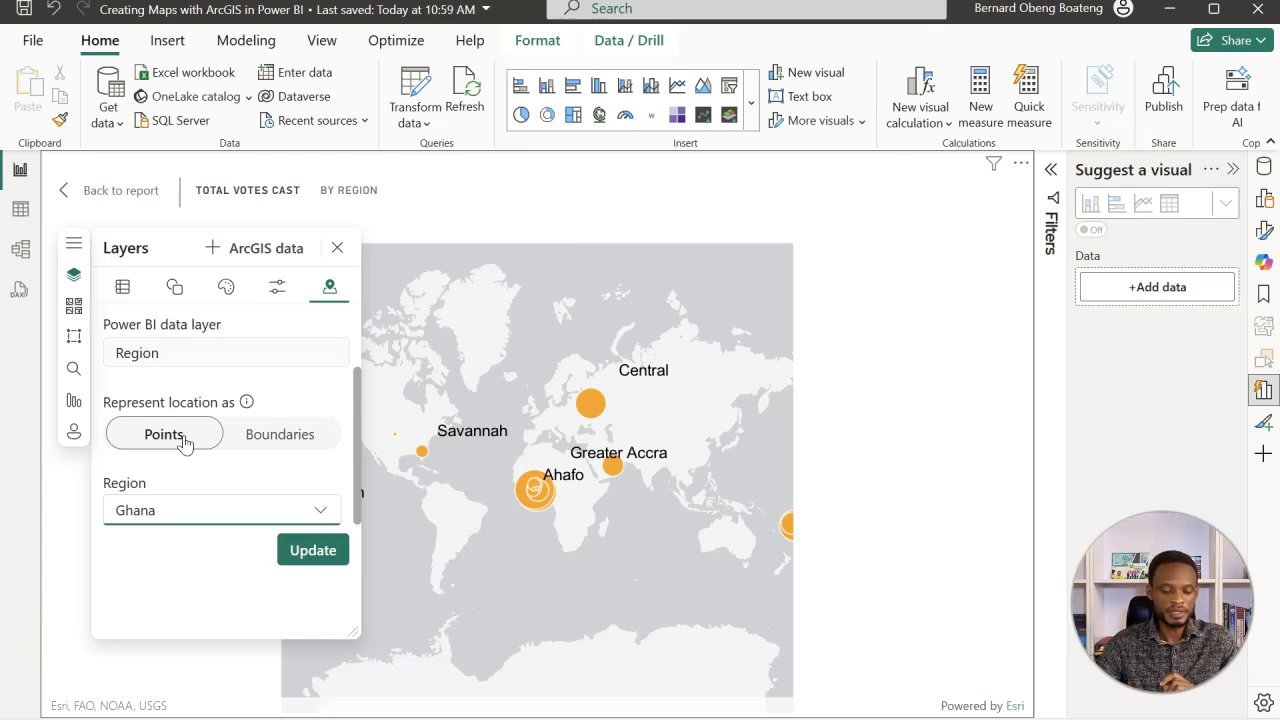
click(257, 440)
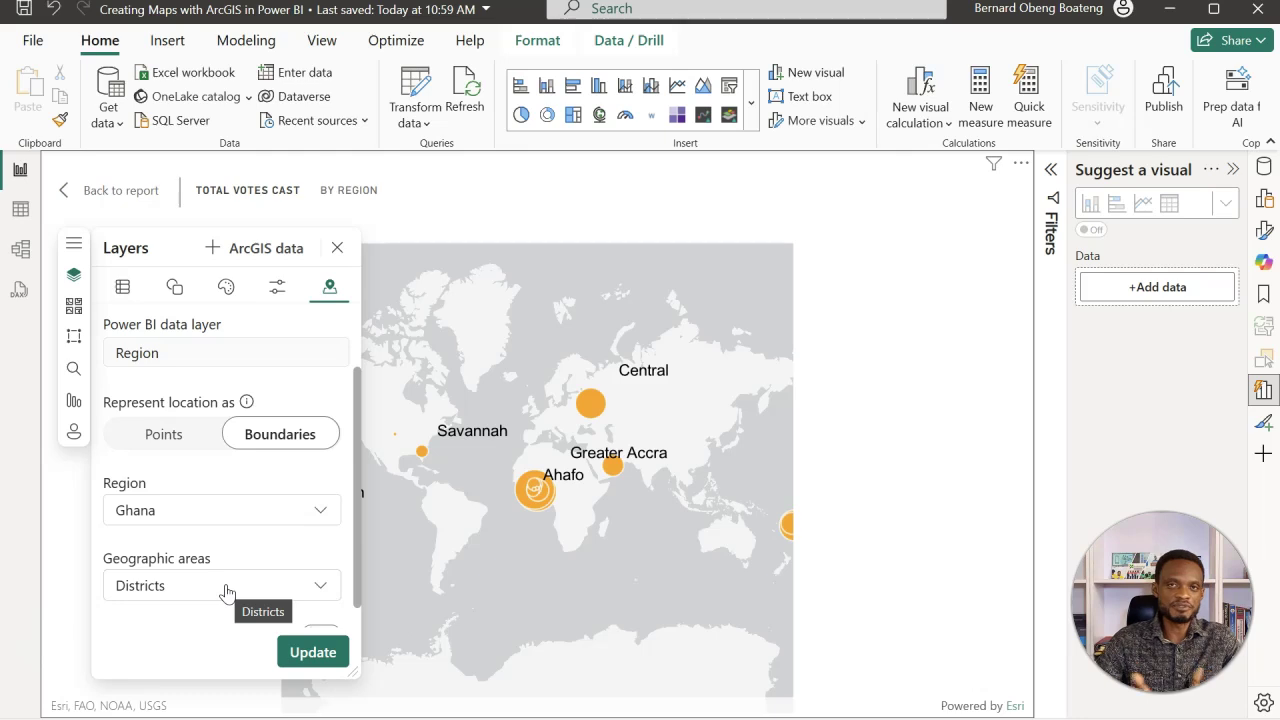
click(225, 588)
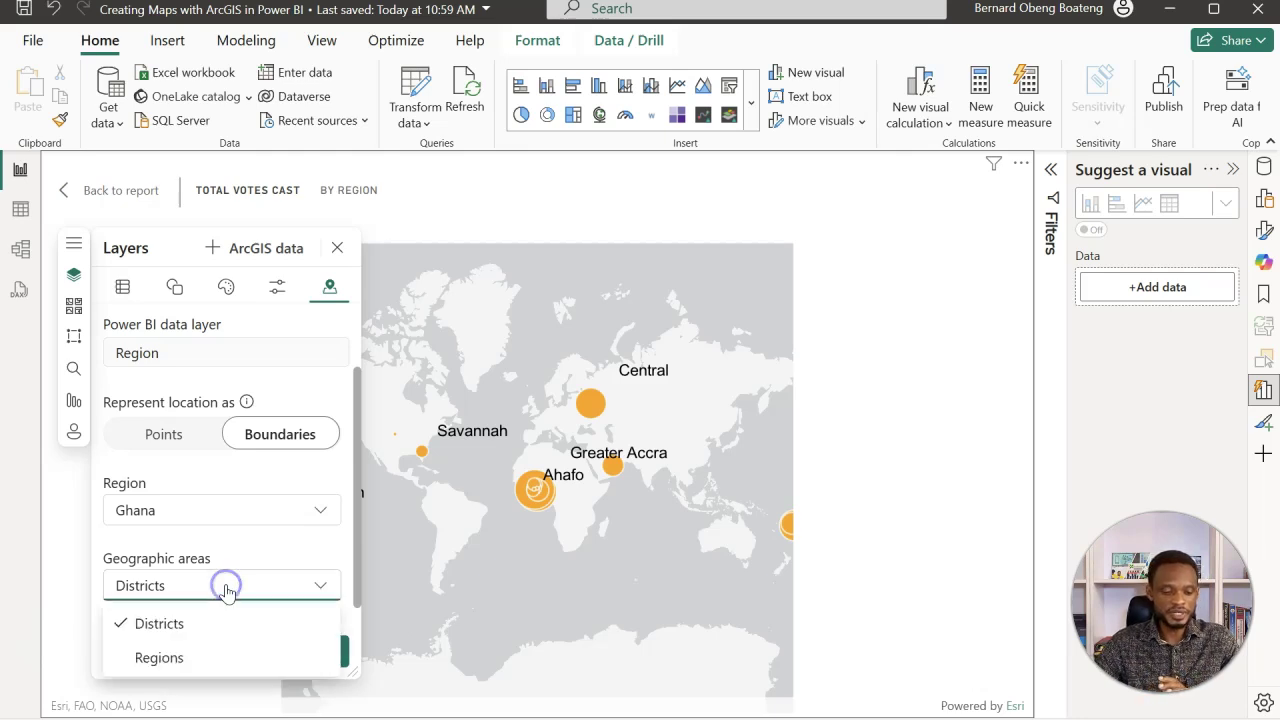
click(180, 655)
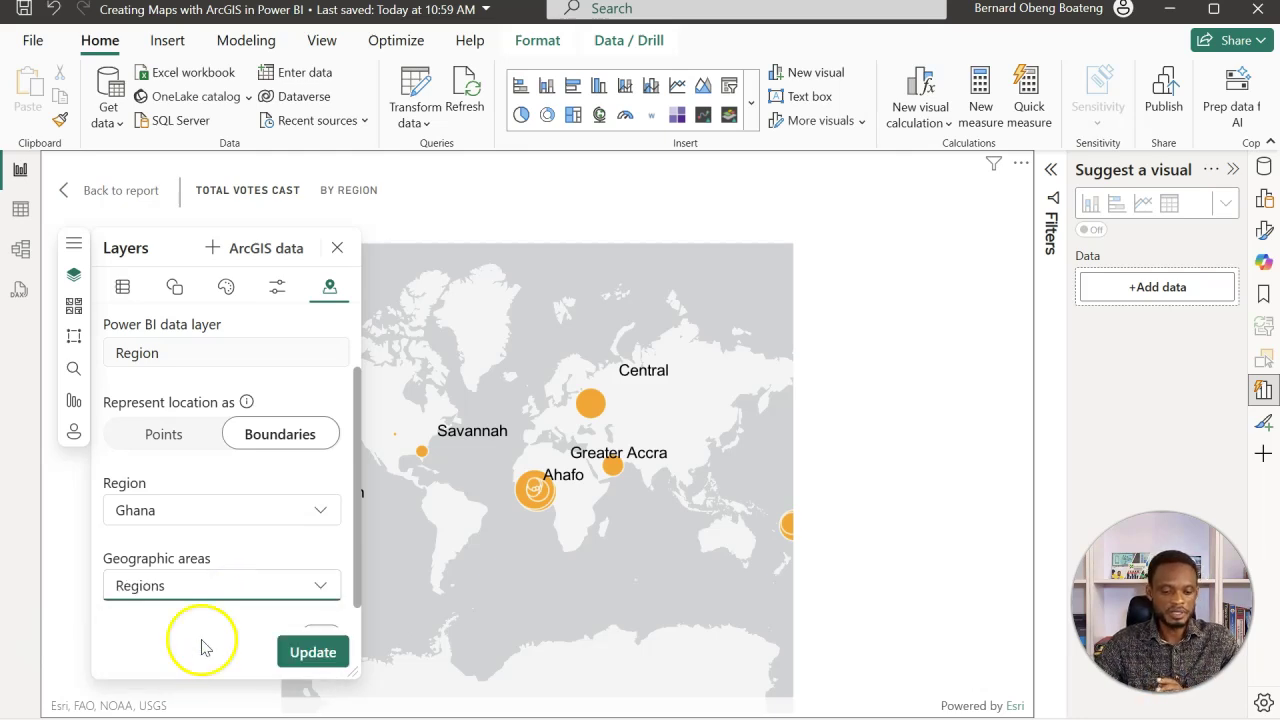
Apply the Ghana boundary location settings with Update and let the map redraw.
click(297, 651)
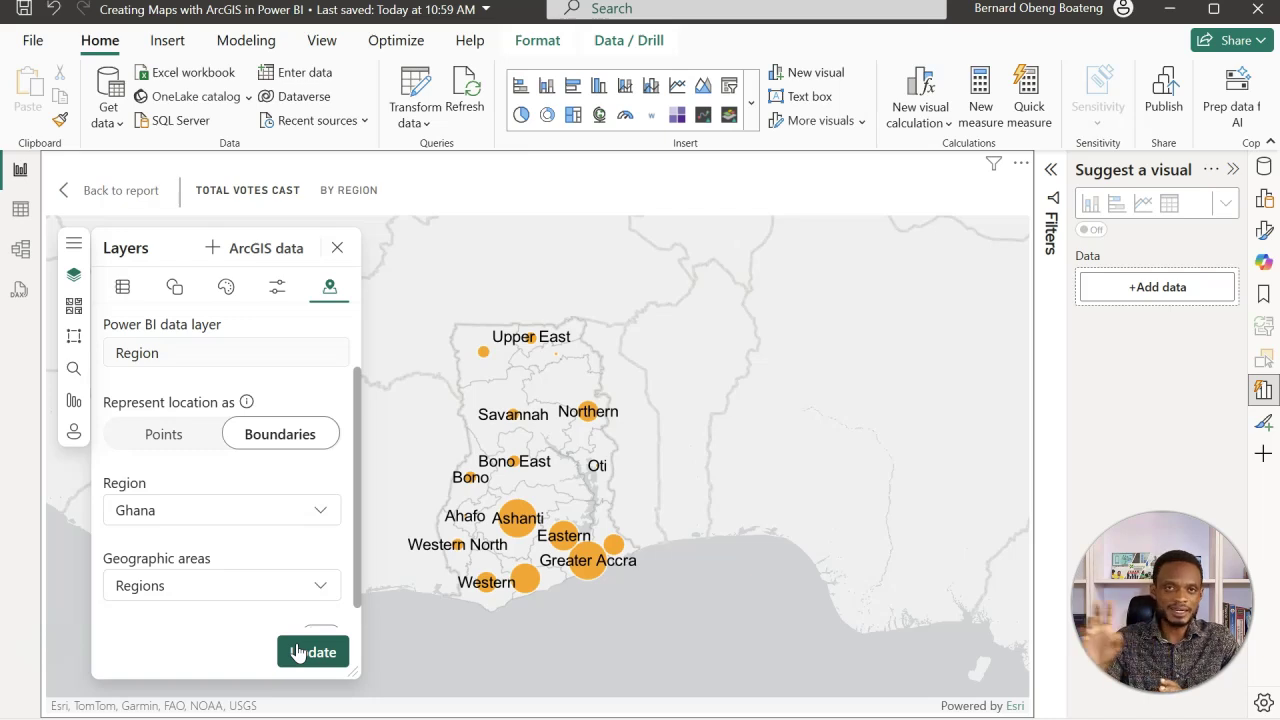
scroll(270, 583, down, 1)
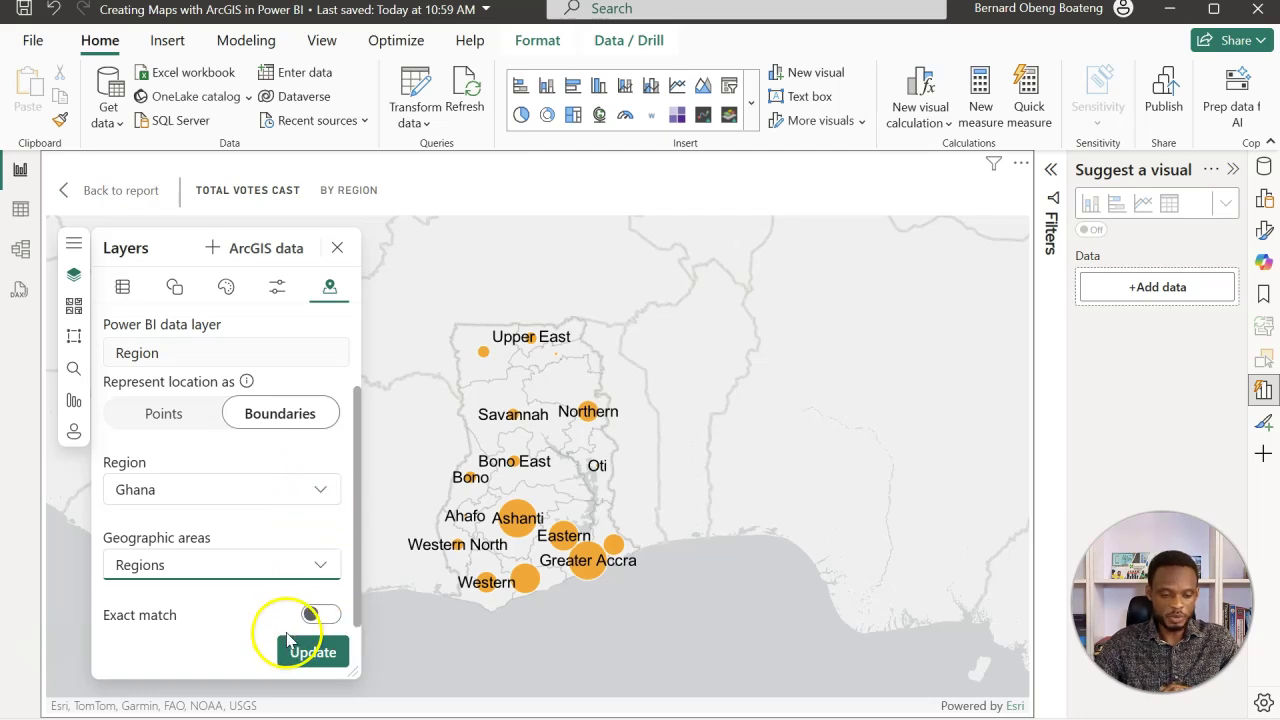
scroll(305, 430, up, 1)
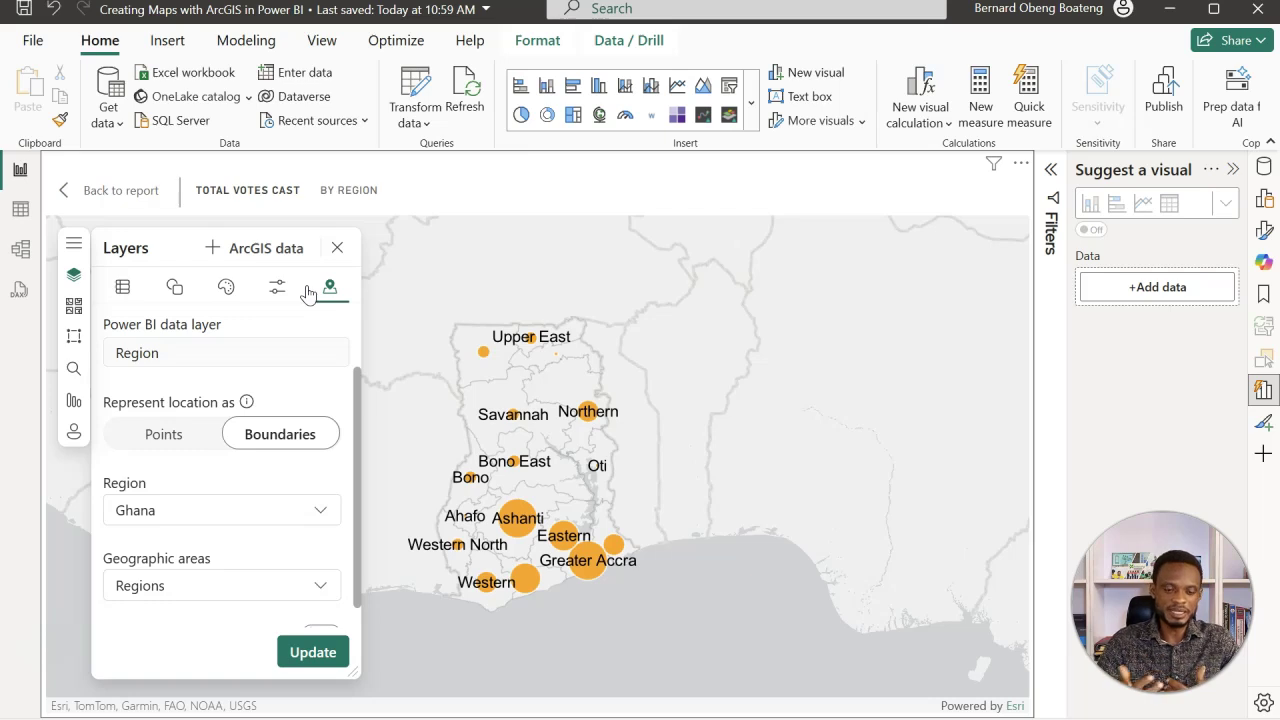
Change the Region layer's symbol type to Location so each region fills as a polygon.
click(174, 287)
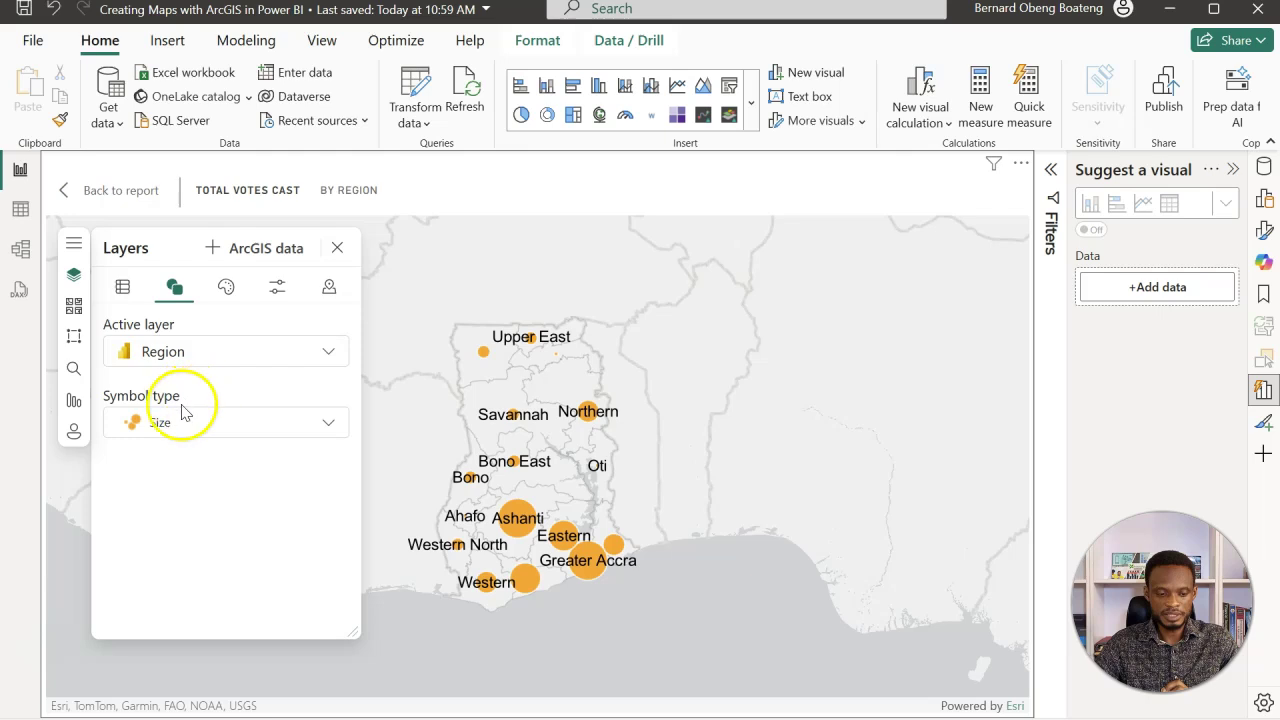
click(266, 422)
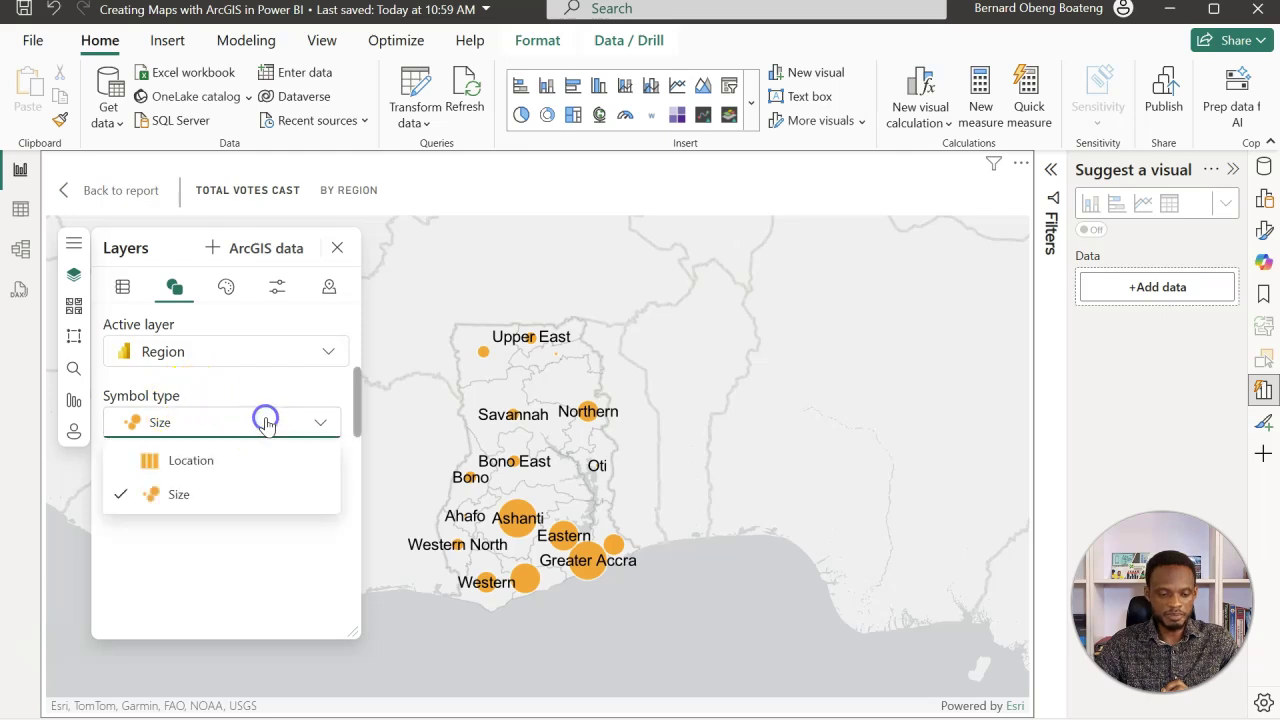
click(238, 466)
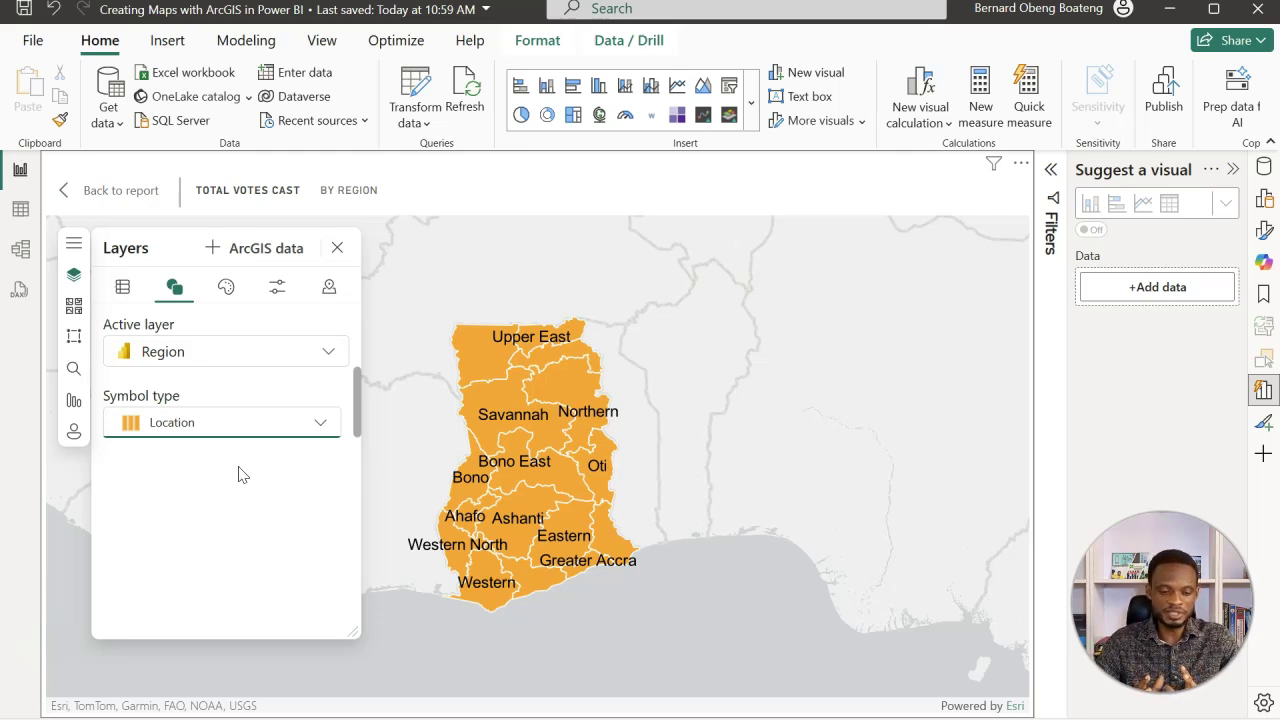
click(248, 460)
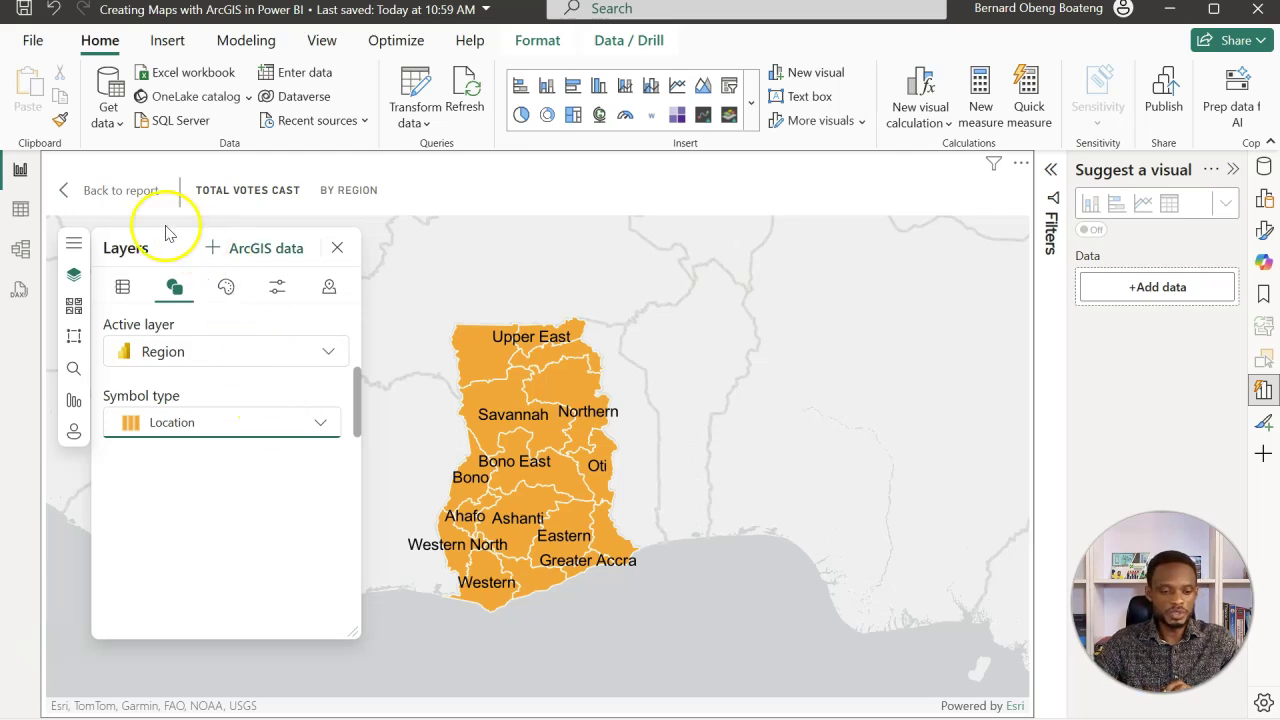
Return to the report page, clear the selection and close the map's layer settings.
click(128, 195)
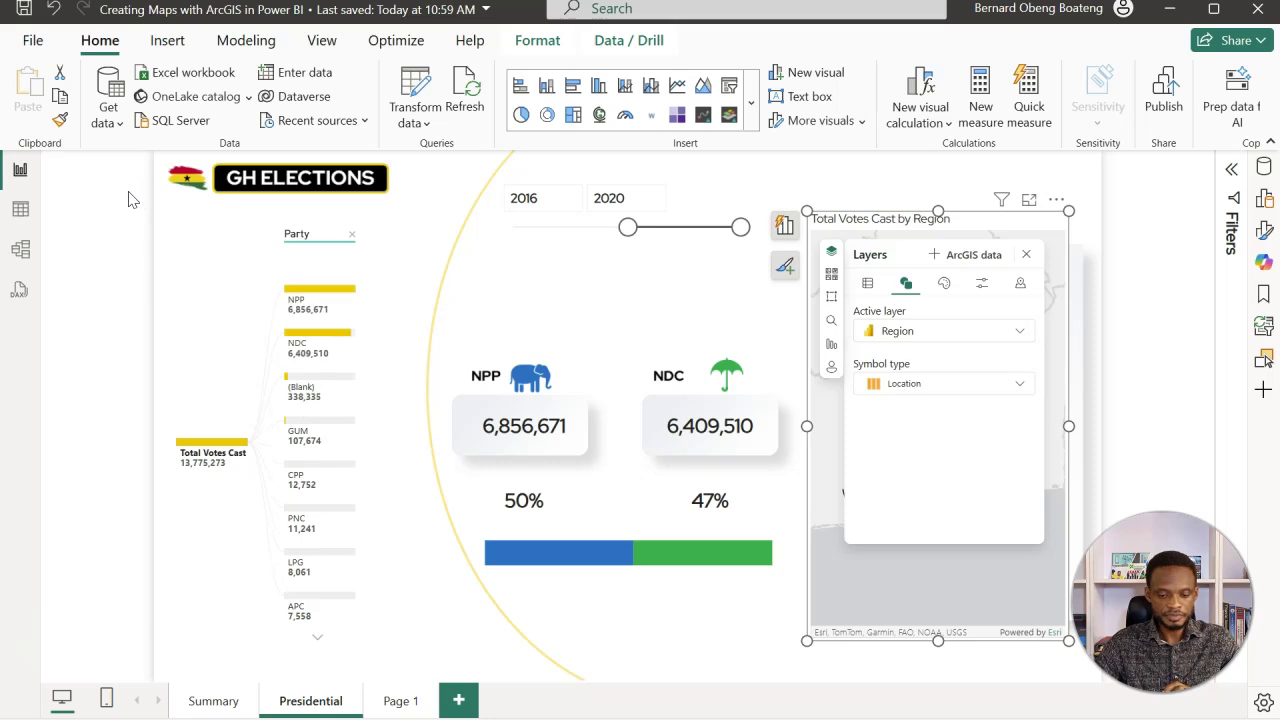
click(764, 312)
click(1028, 256)
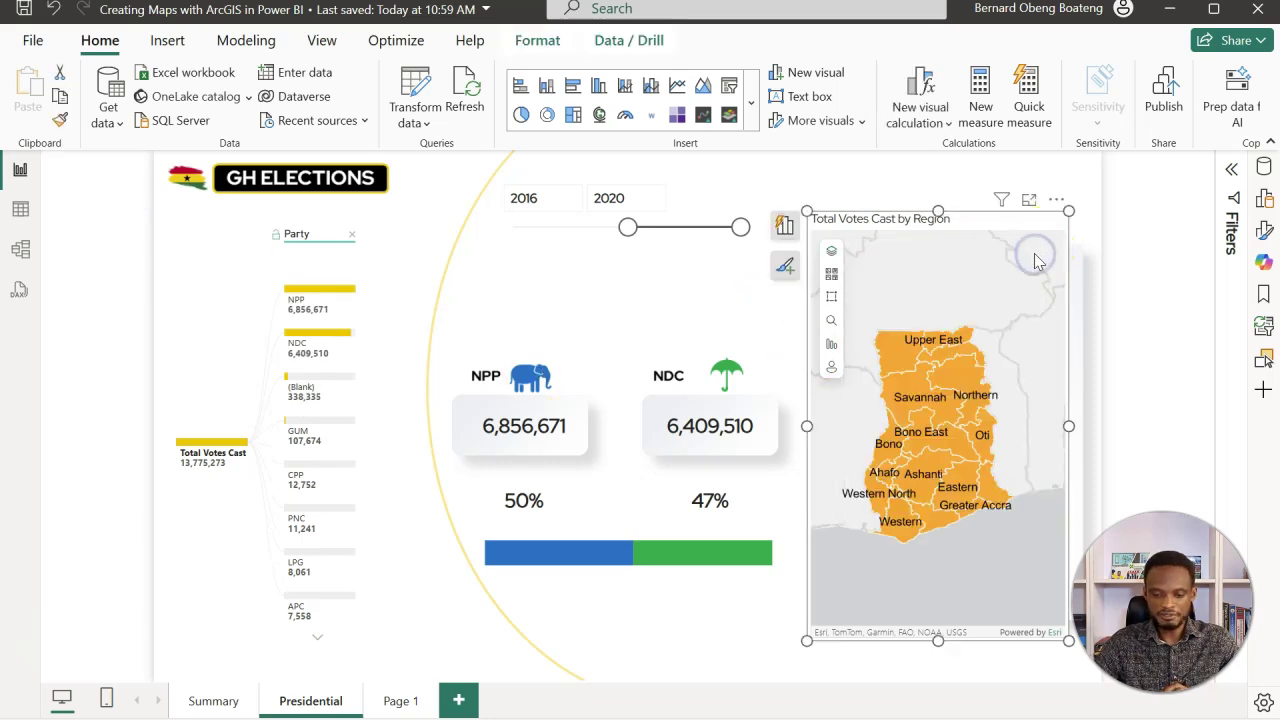
Add My Measures > Total Votes Cast to the map's Color well, then view the map in focus mode.
click(785, 228)
scroll(686, 495, down, 2)
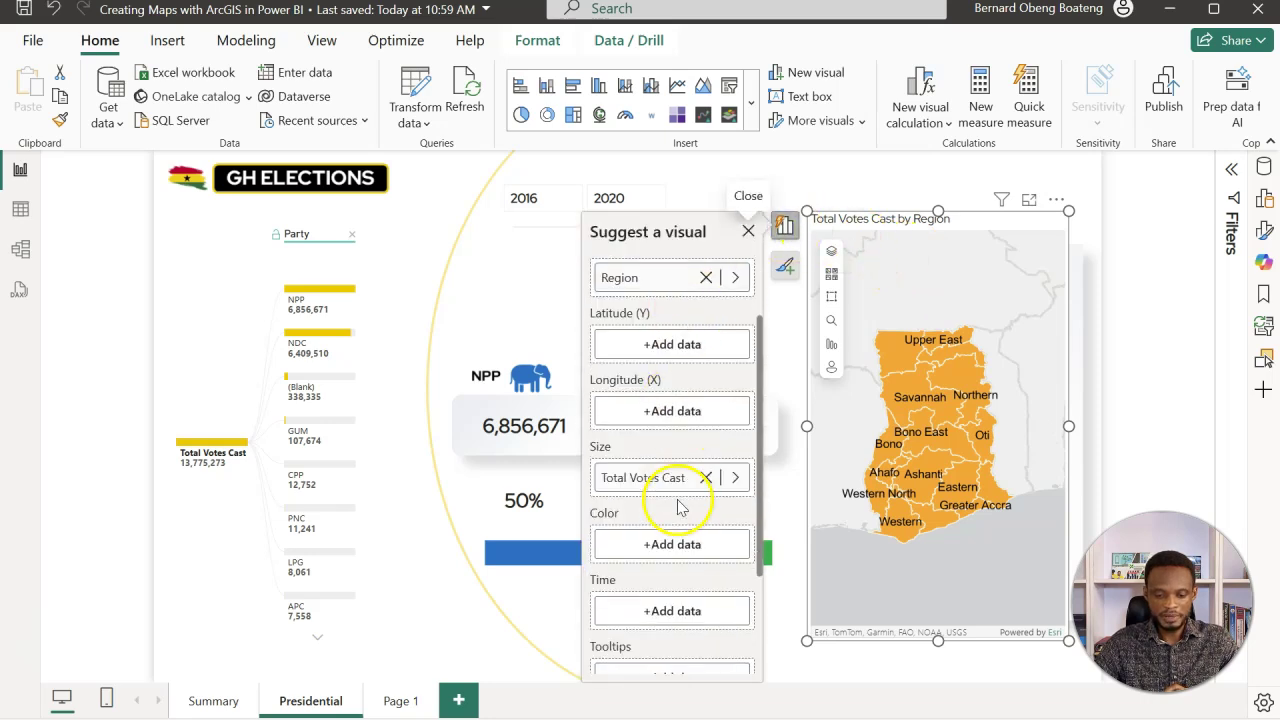
click(655, 549)
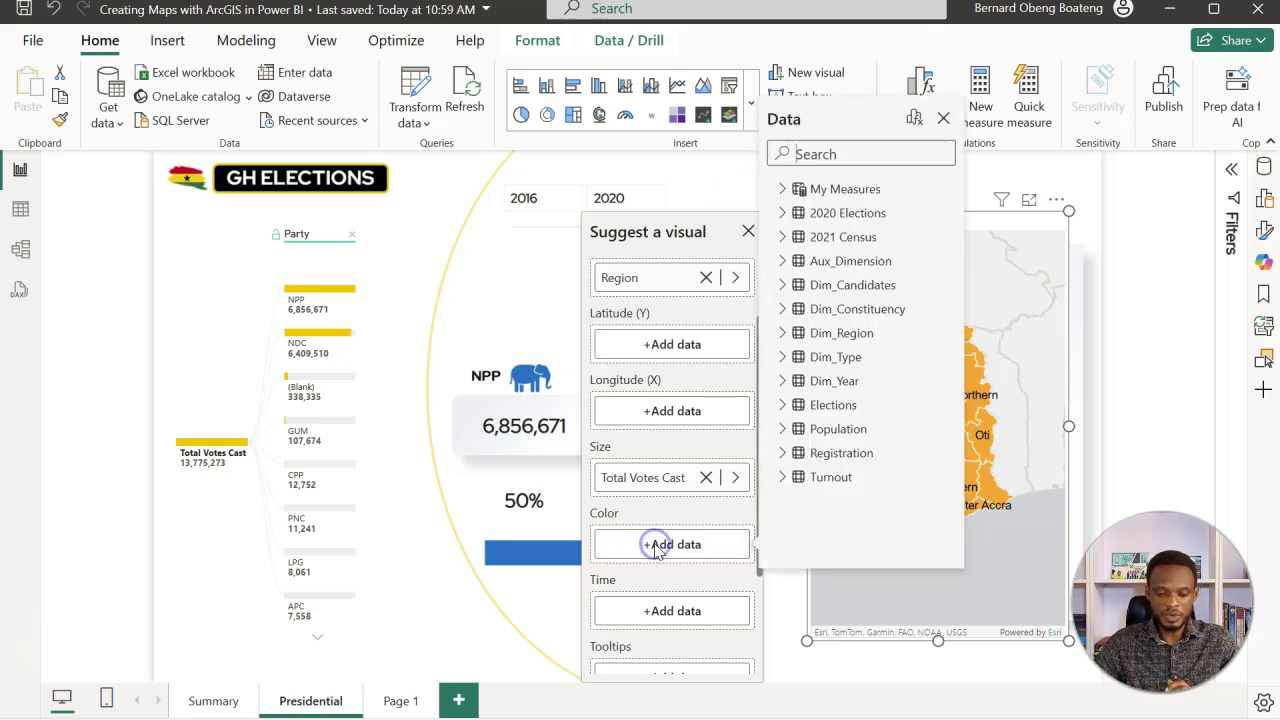
click(783, 189)
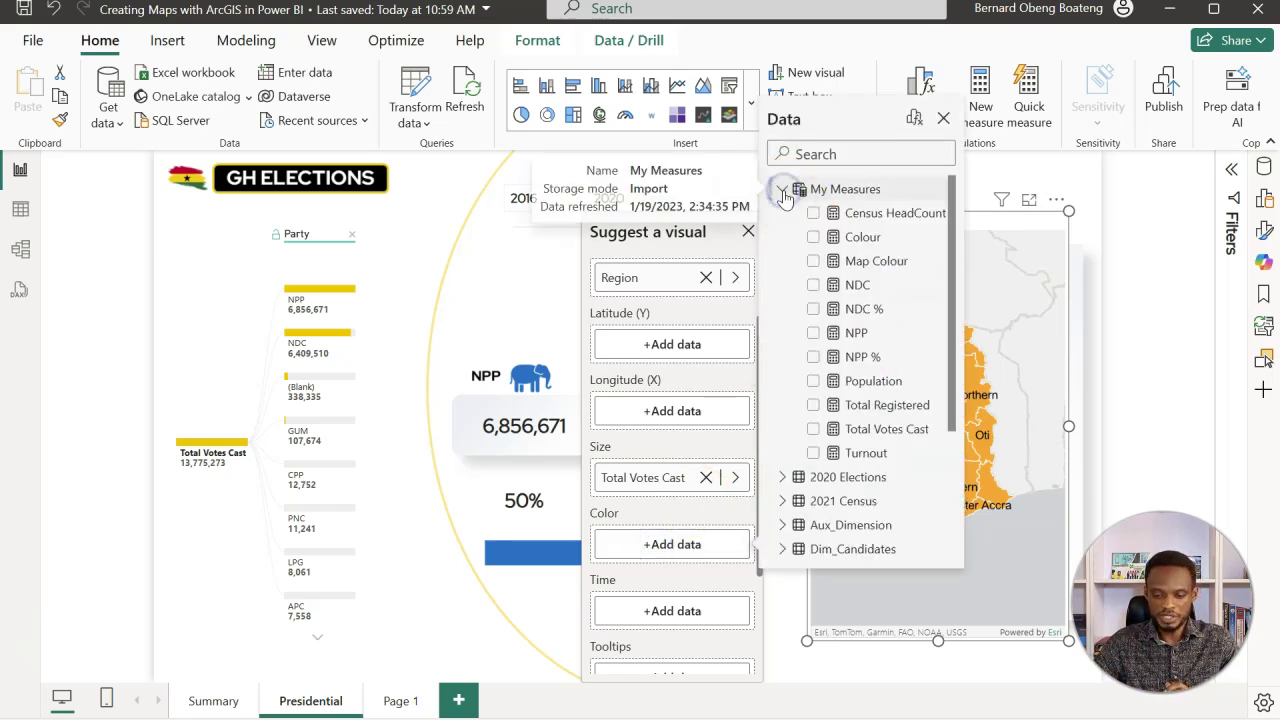
click(813, 429)
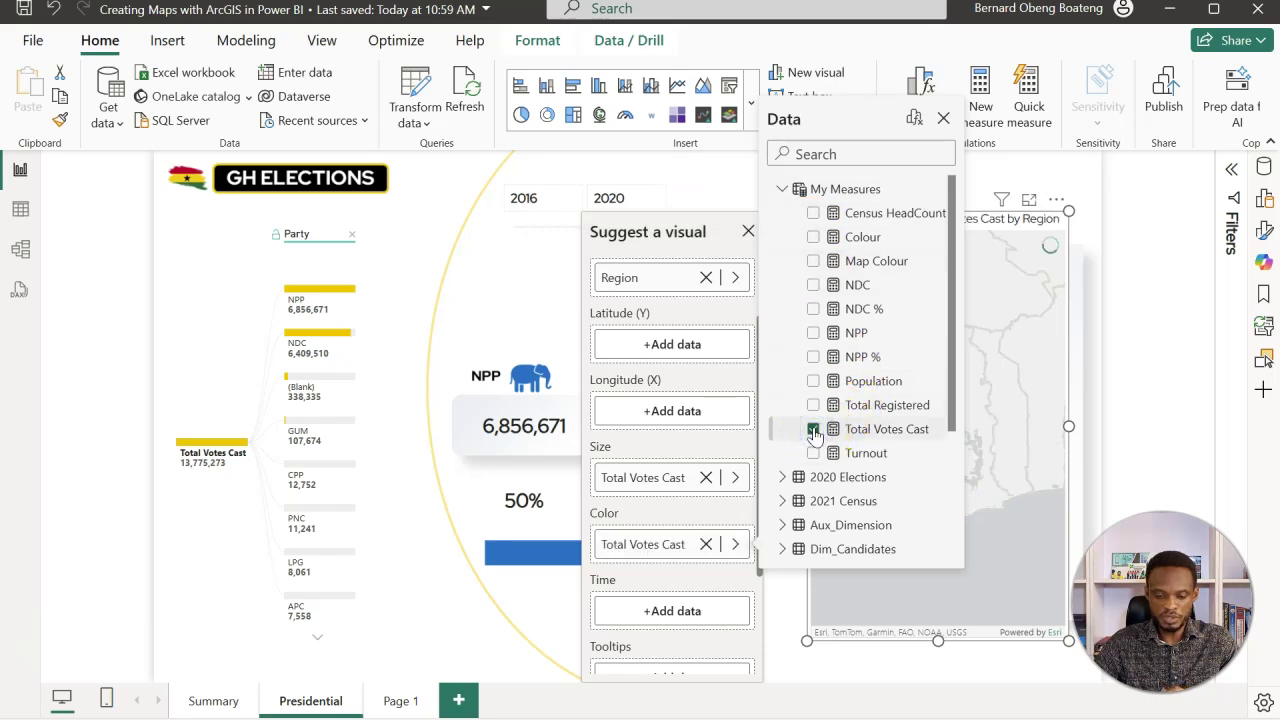
click(727, 179)
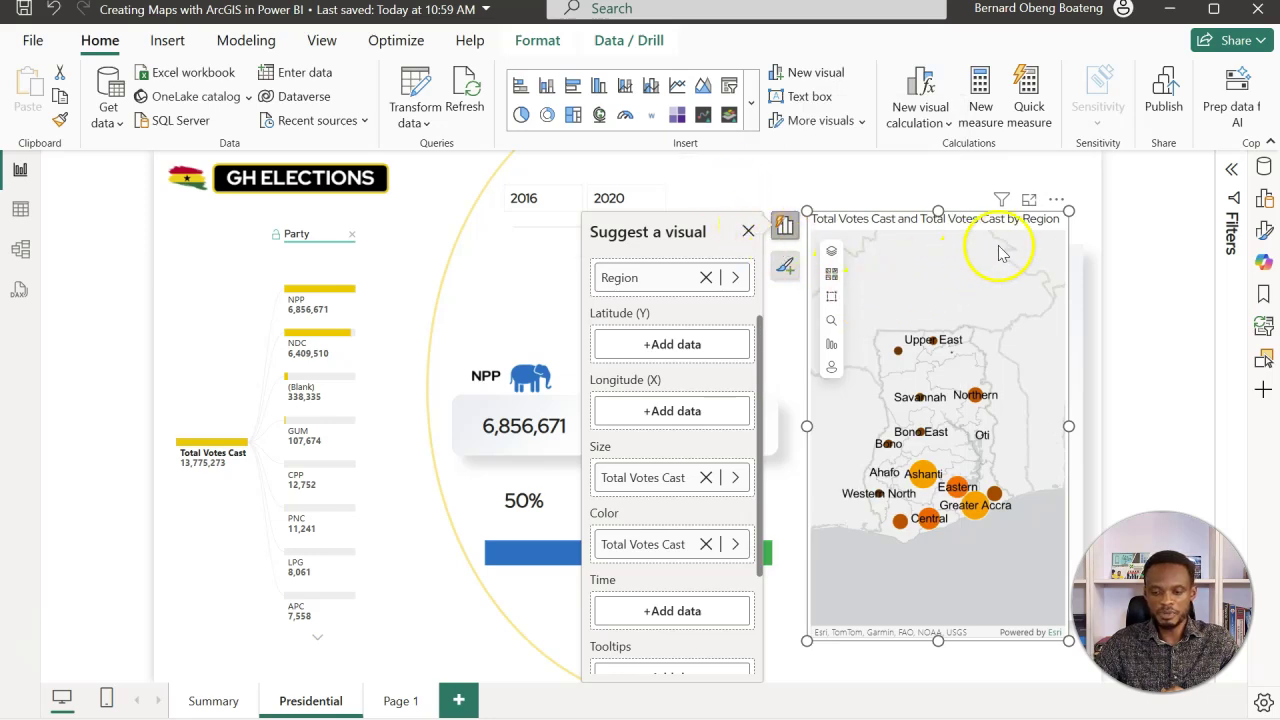
click(1030, 199)
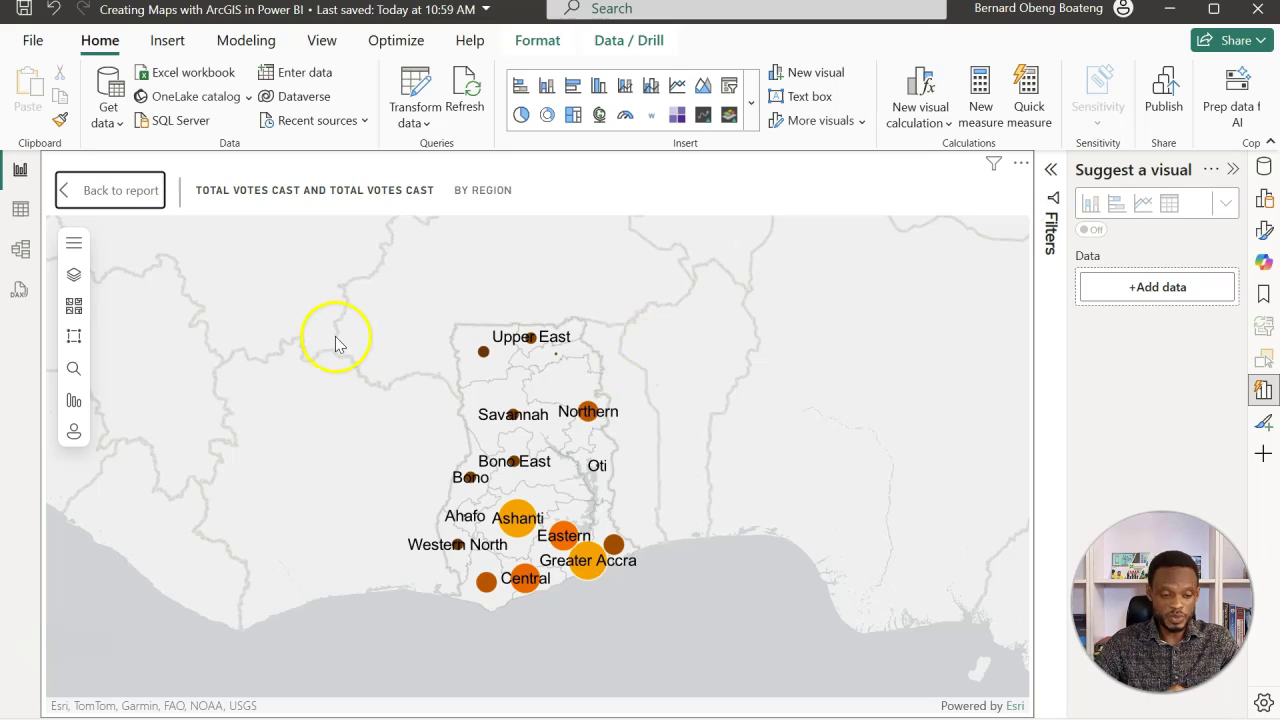
In the map layer's Symbology settings, change Symbol type to Color so regions are filled.
click(75, 279)
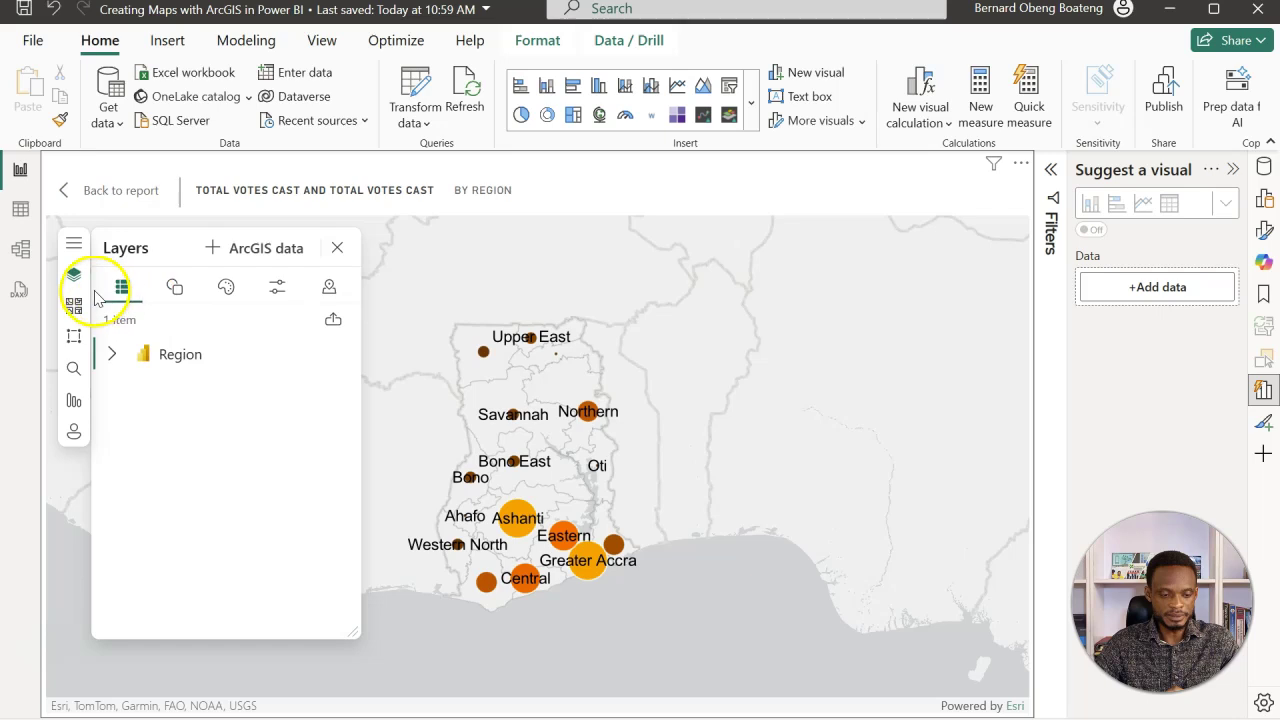
click(176, 291)
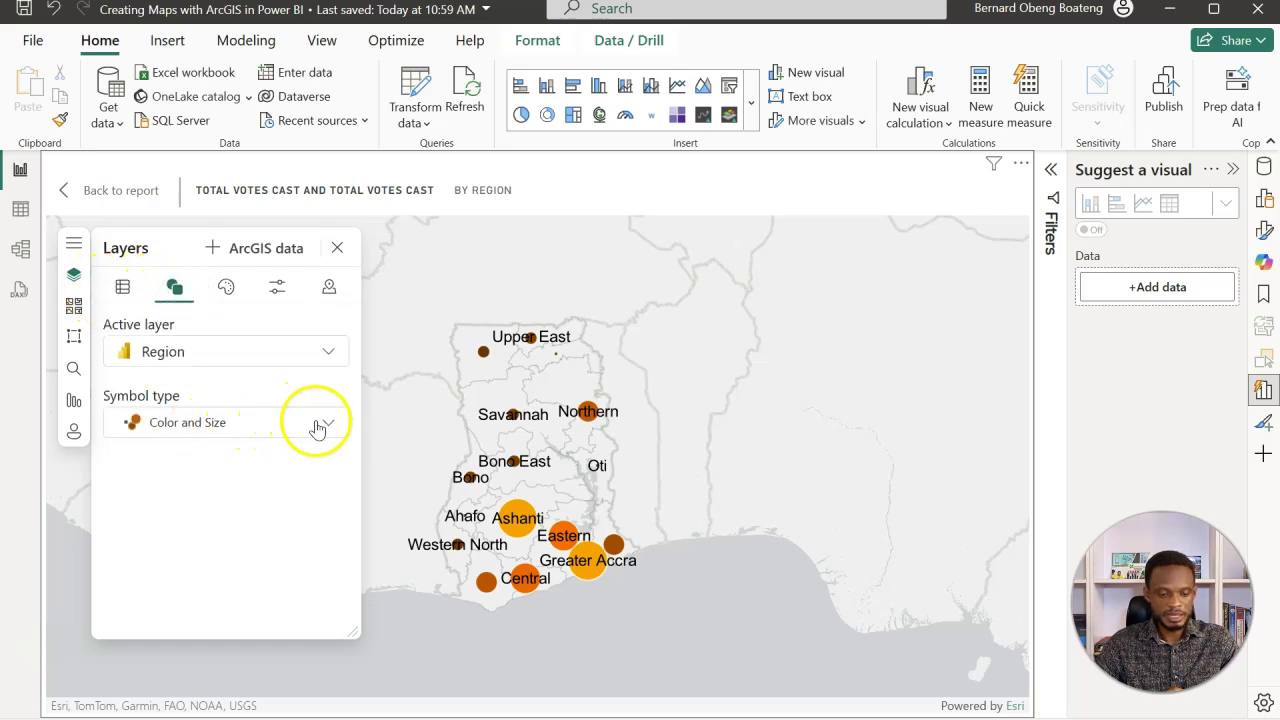
click(321, 423)
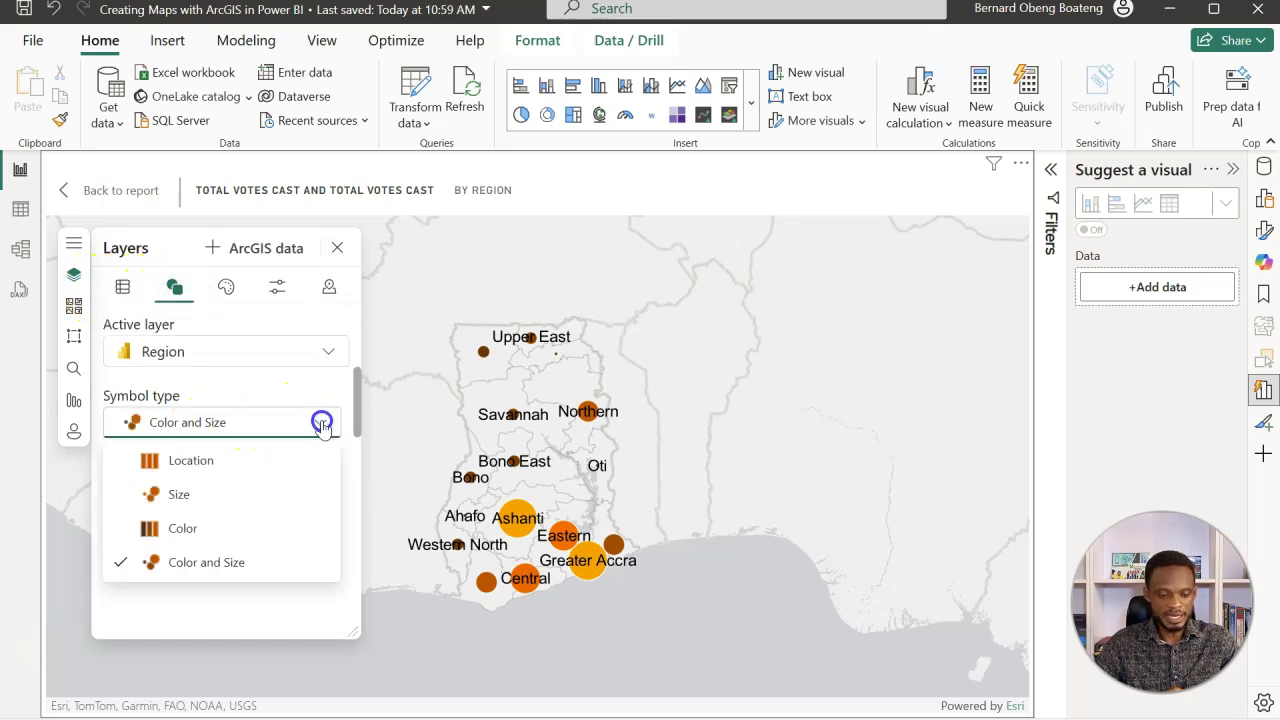
click(229, 533)
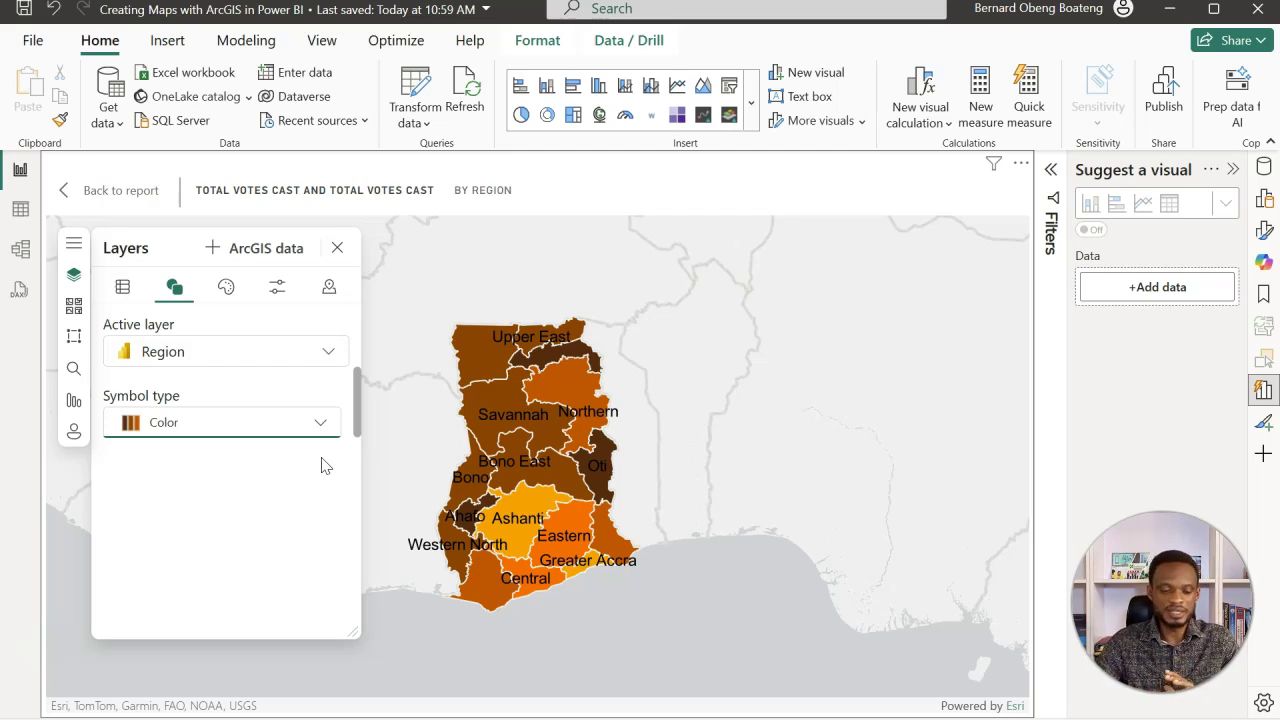
Apply the first blue Colorblind friendly colour ramp to the region layer and close the Layers panel.
click(226, 292)
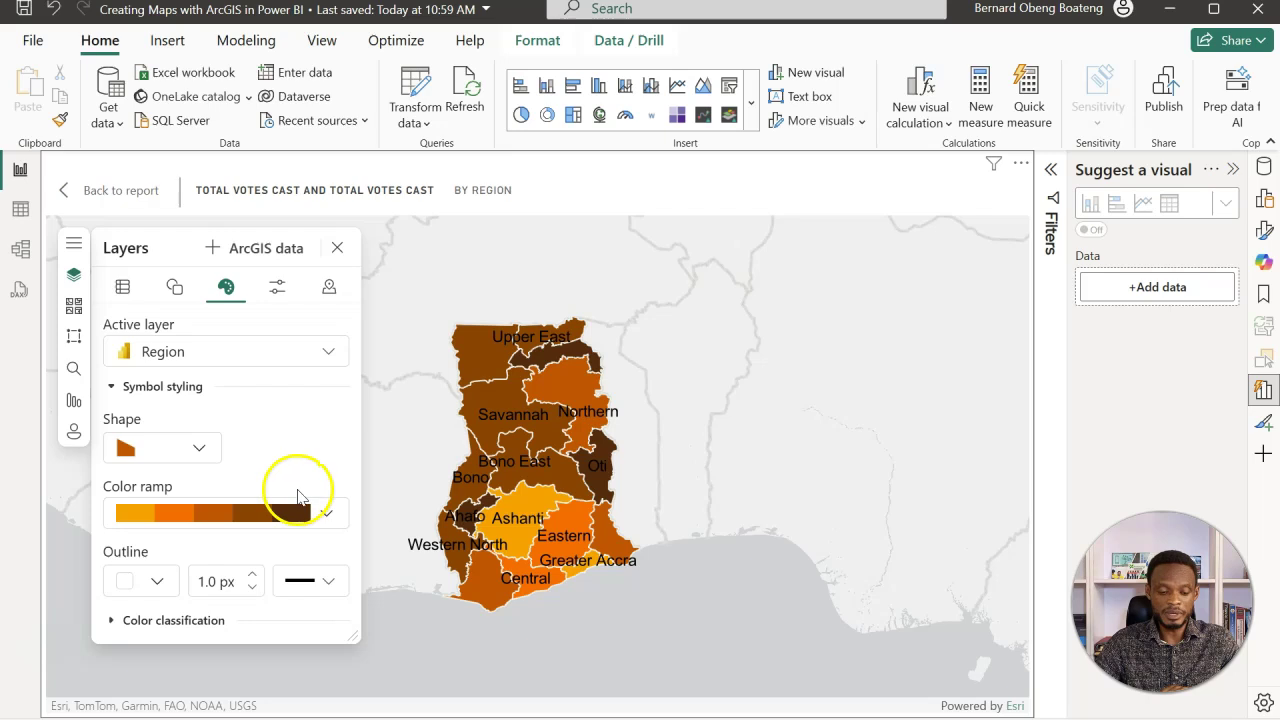
click(328, 515)
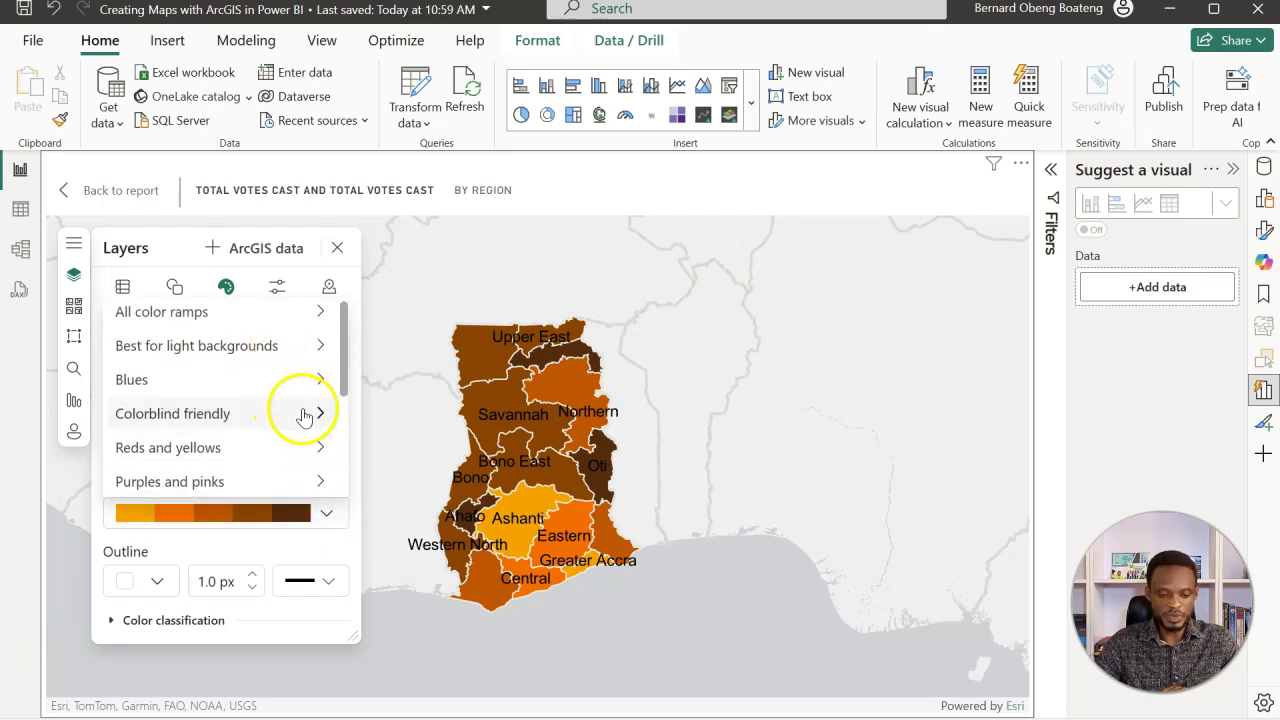
click(304, 415)
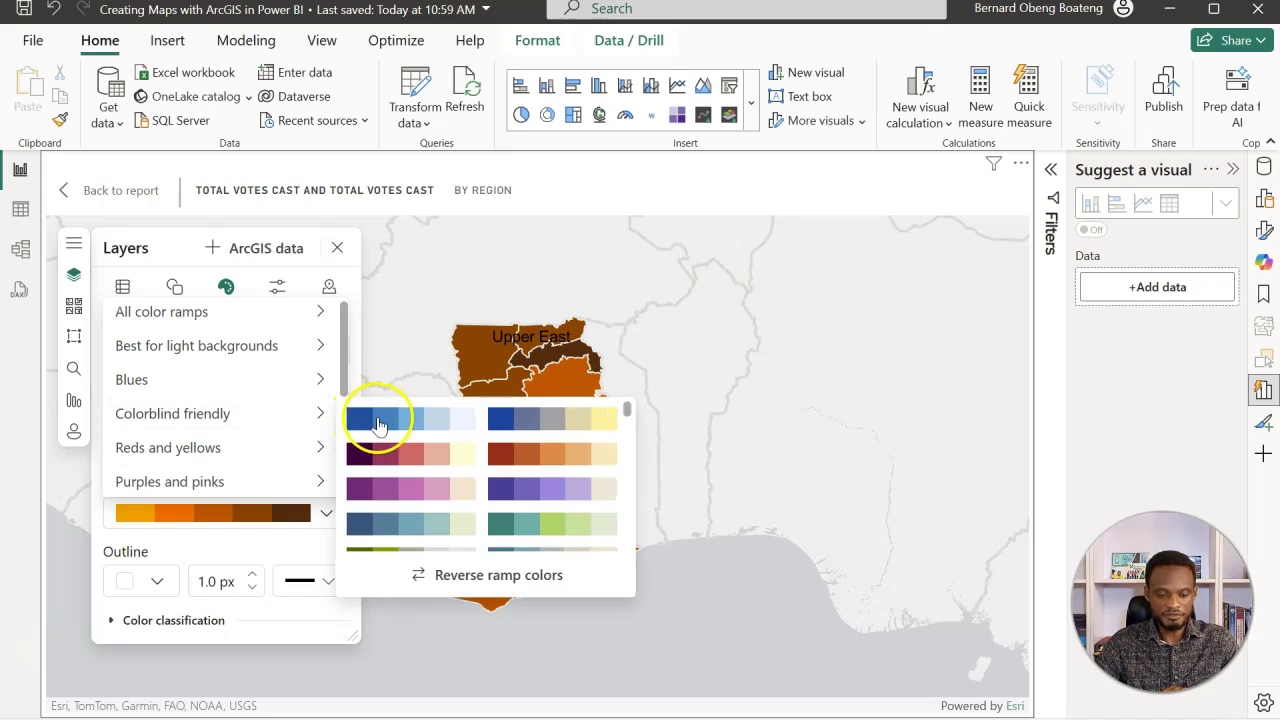
click(378, 421)
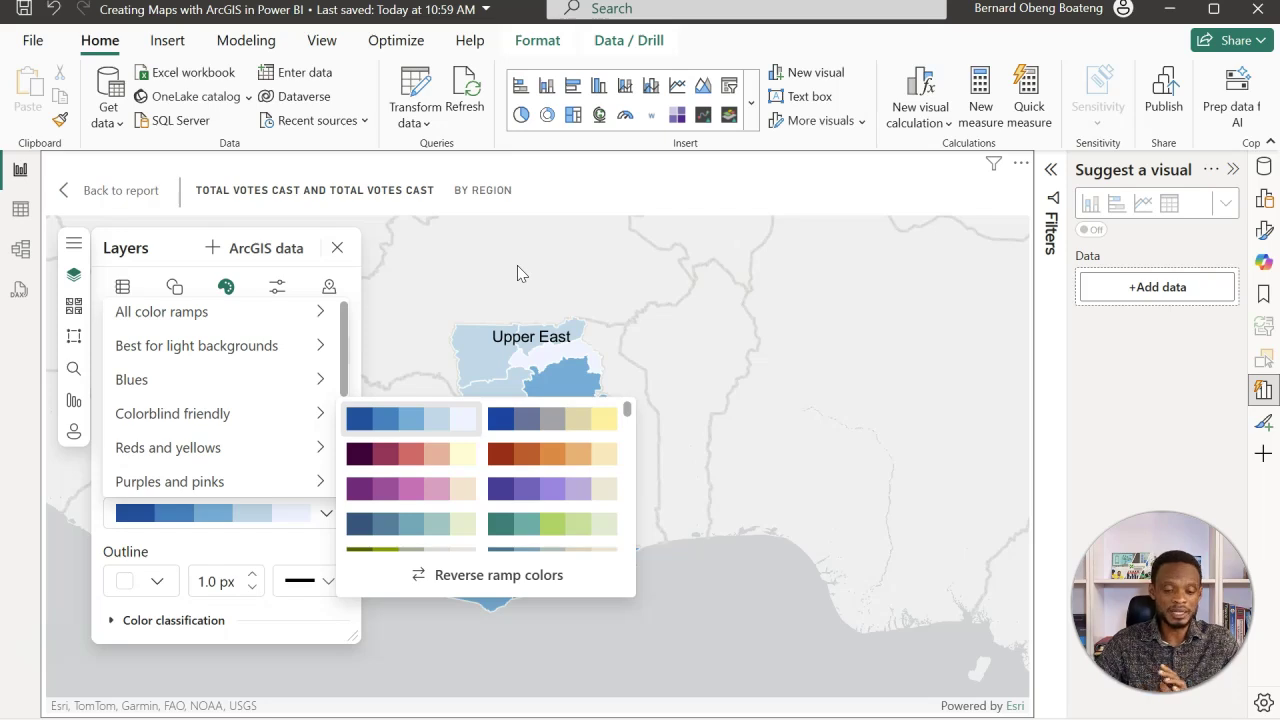
click(337, 247)
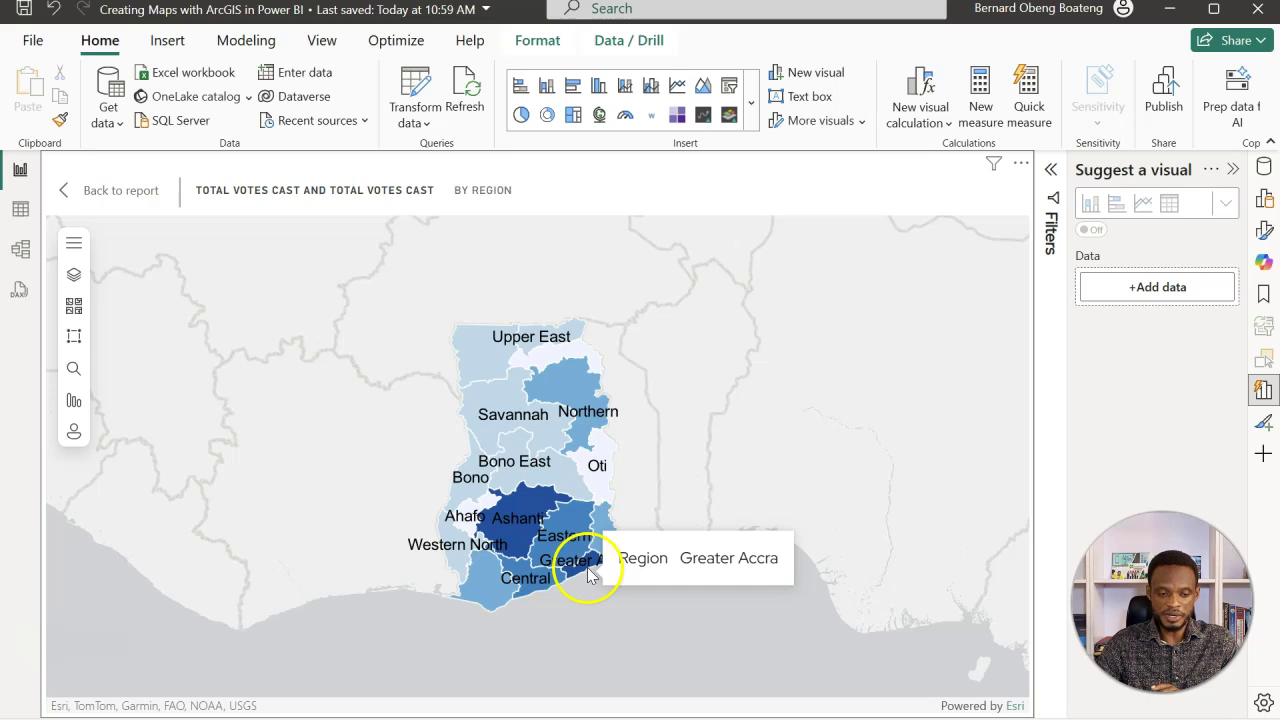
Back on the Presidential page, reselect the map visual and show its add-to-visual options.
click(118, 190)
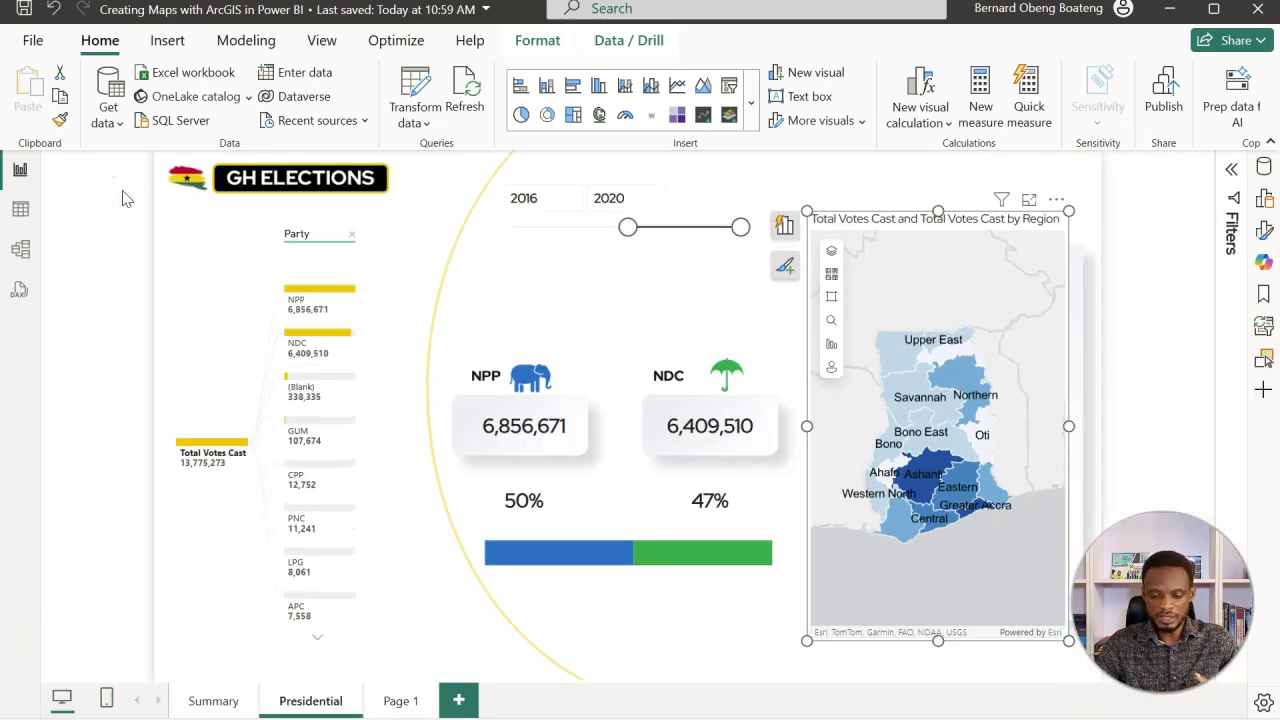
click(398, 230)
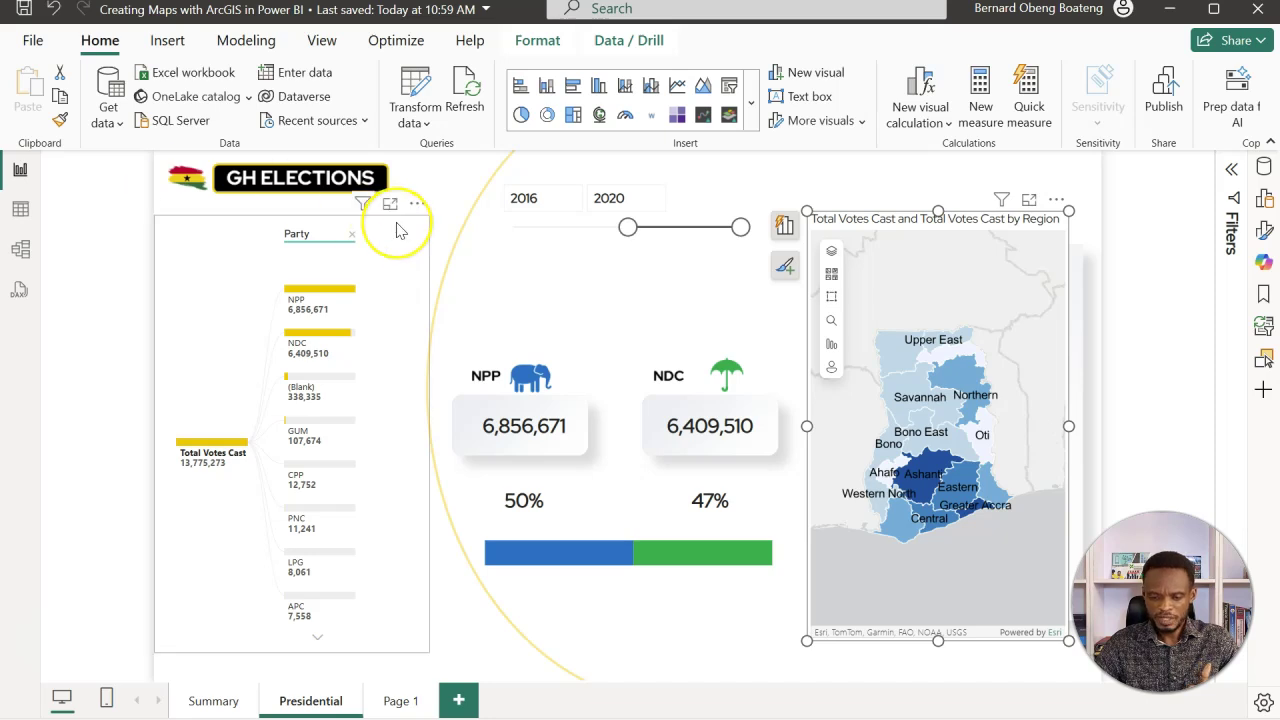
click(626, 340)
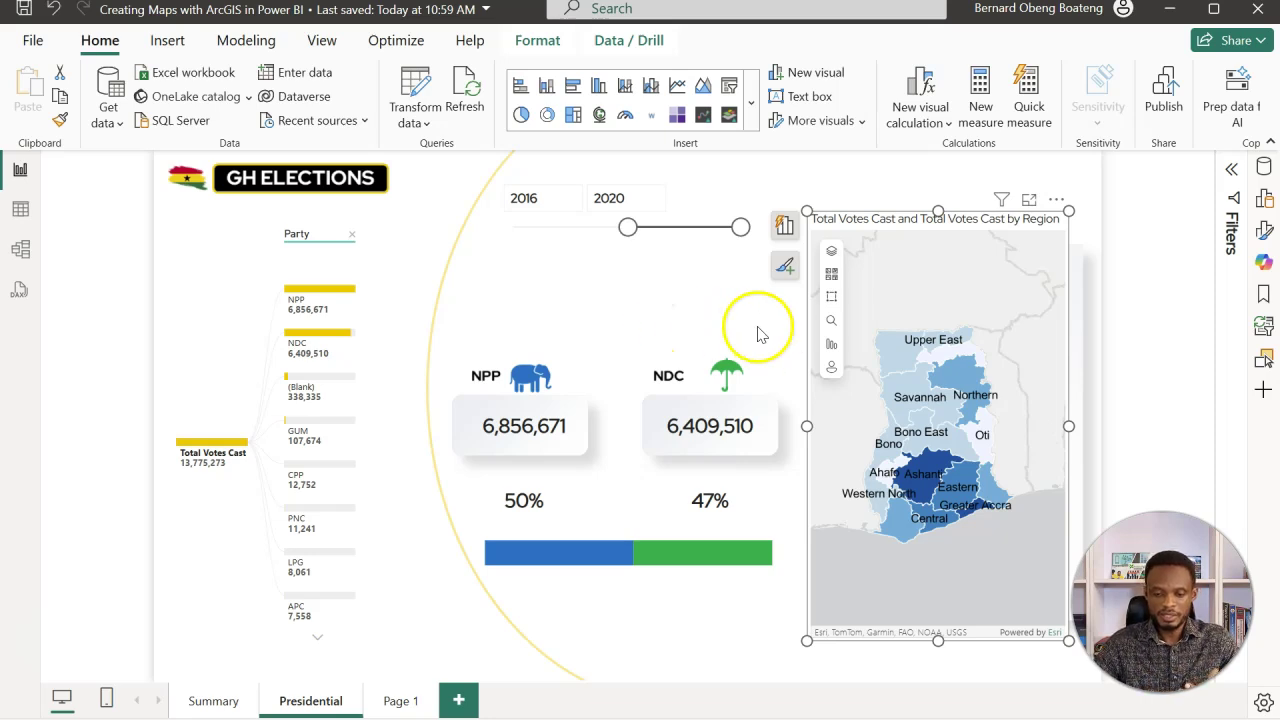
click(701, 304)
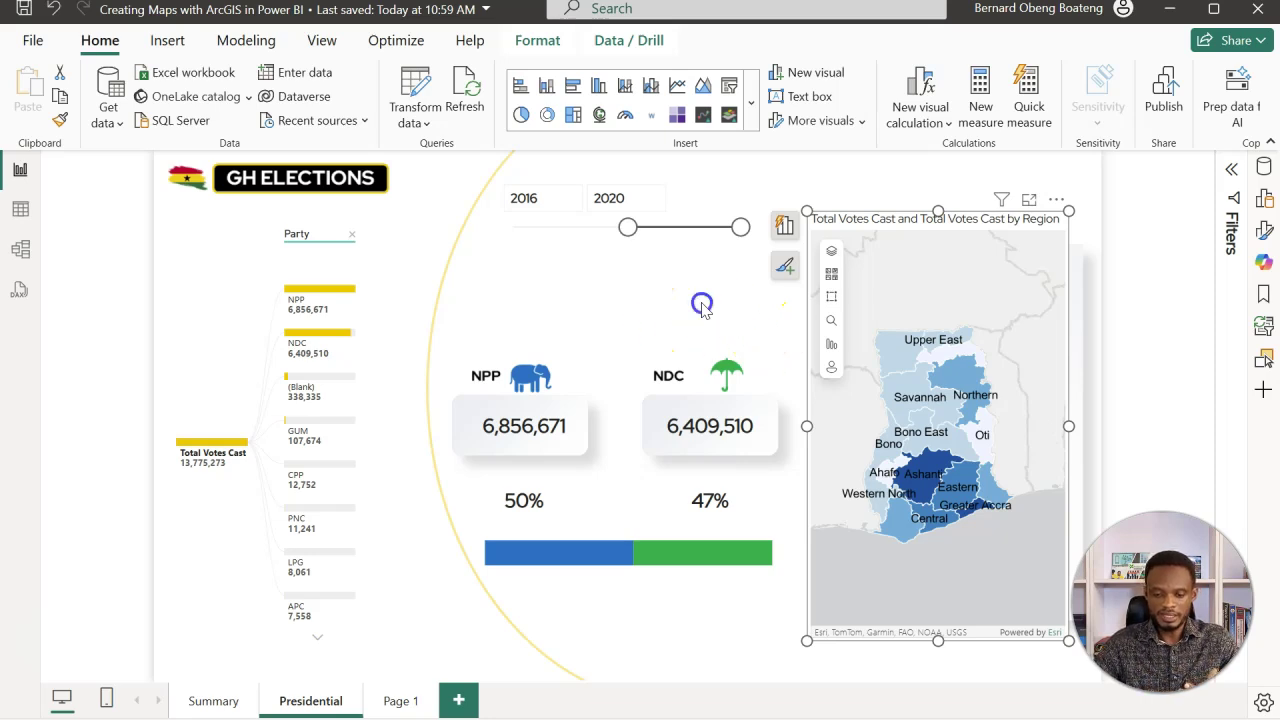
click(812, 262)
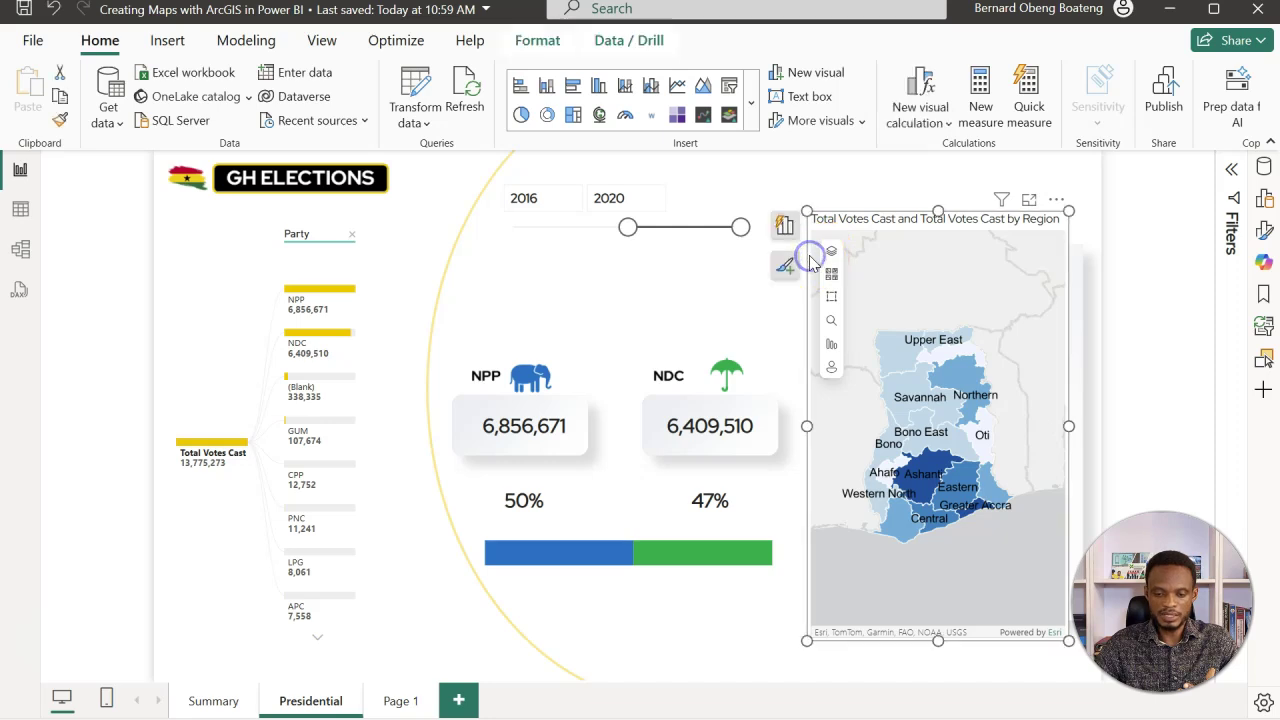
click(785, 265)
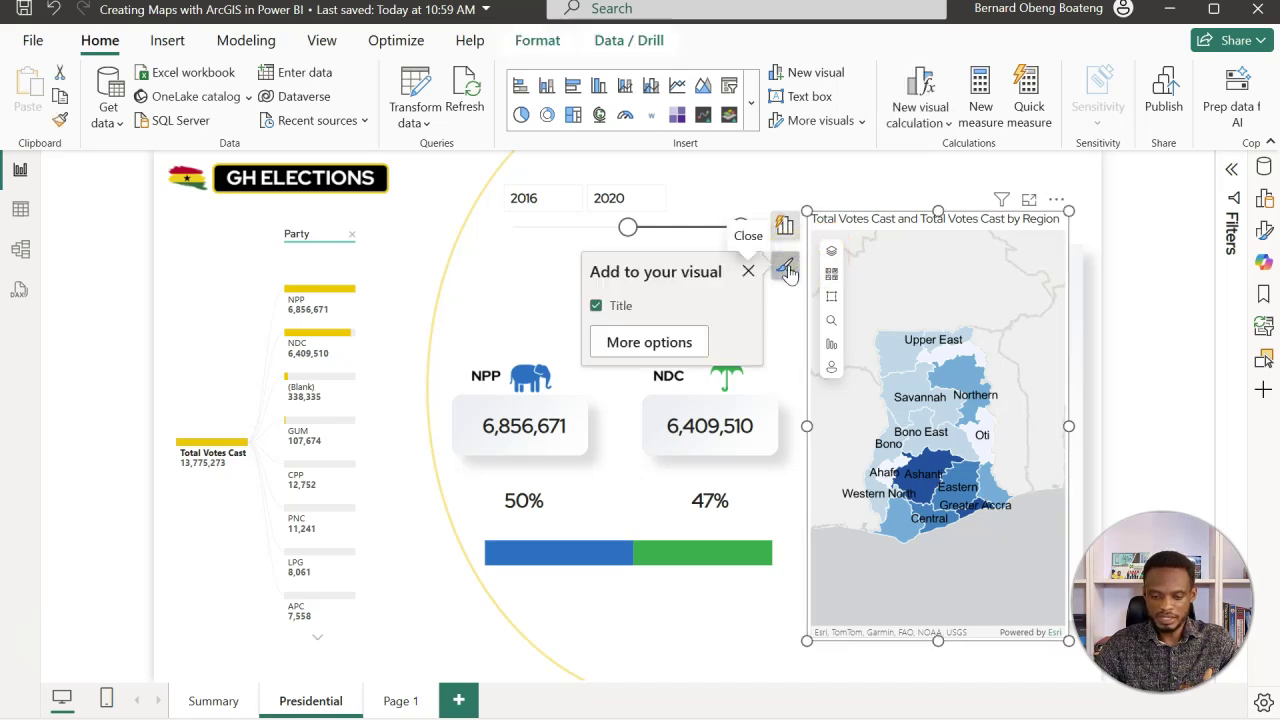
In the map's format options, turn the title off and expand the Map controls section.
click(671, 340)
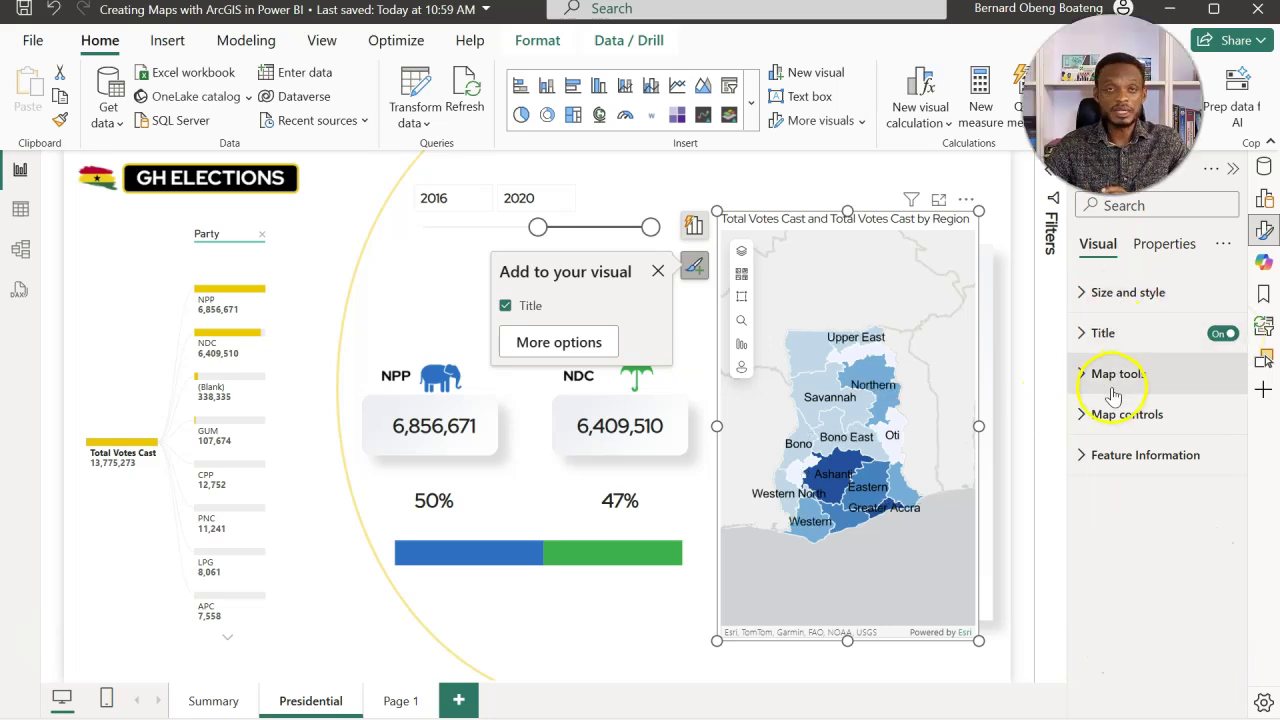
click(1222, 333)
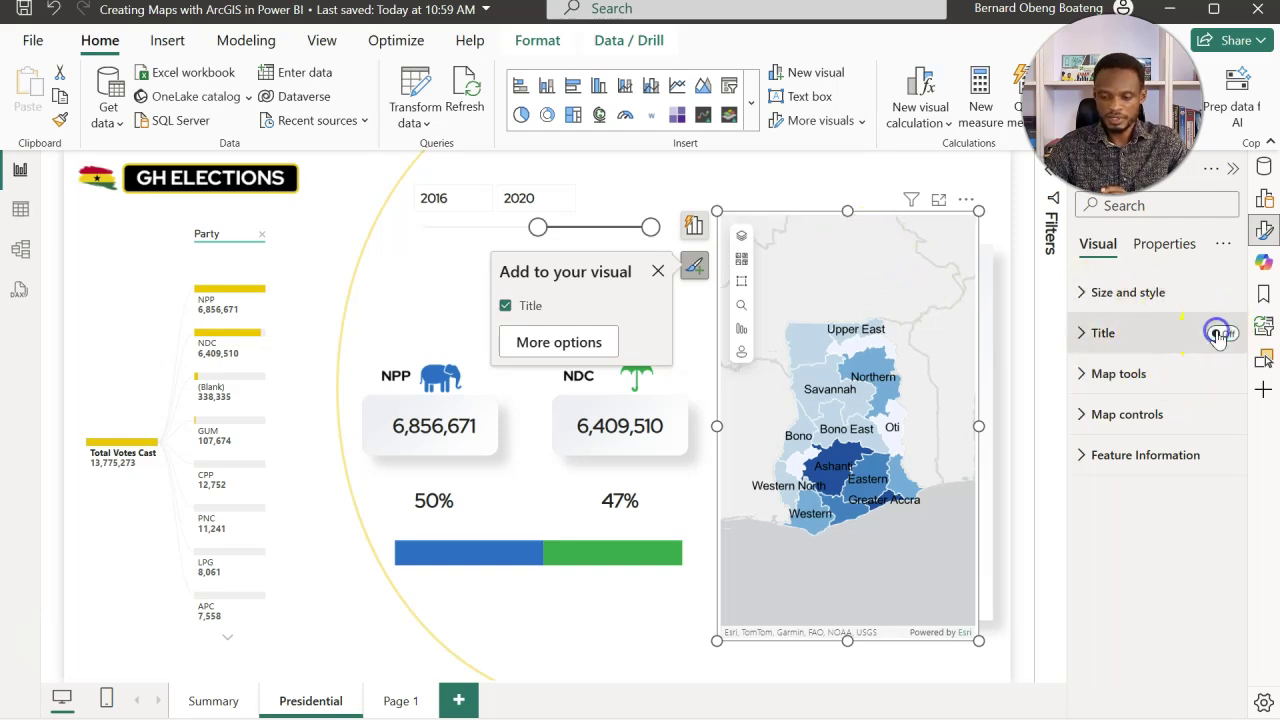
click(1091, 381)
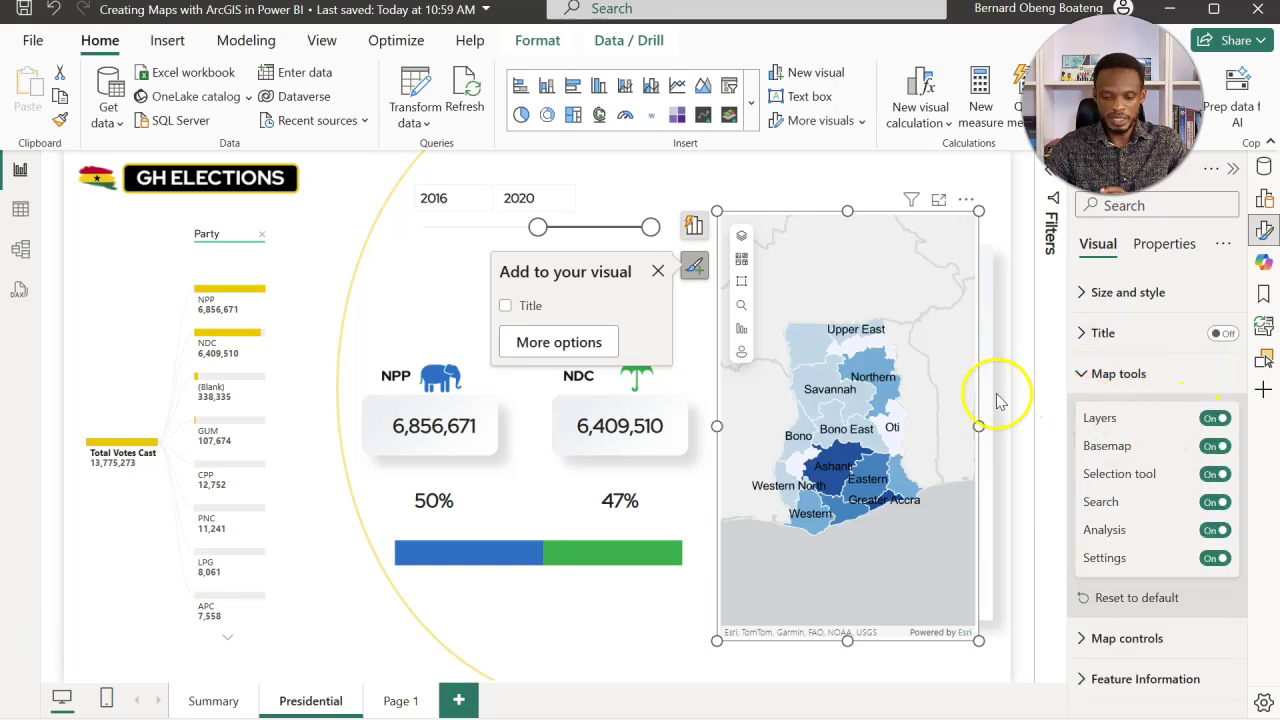
click(1085, 375)
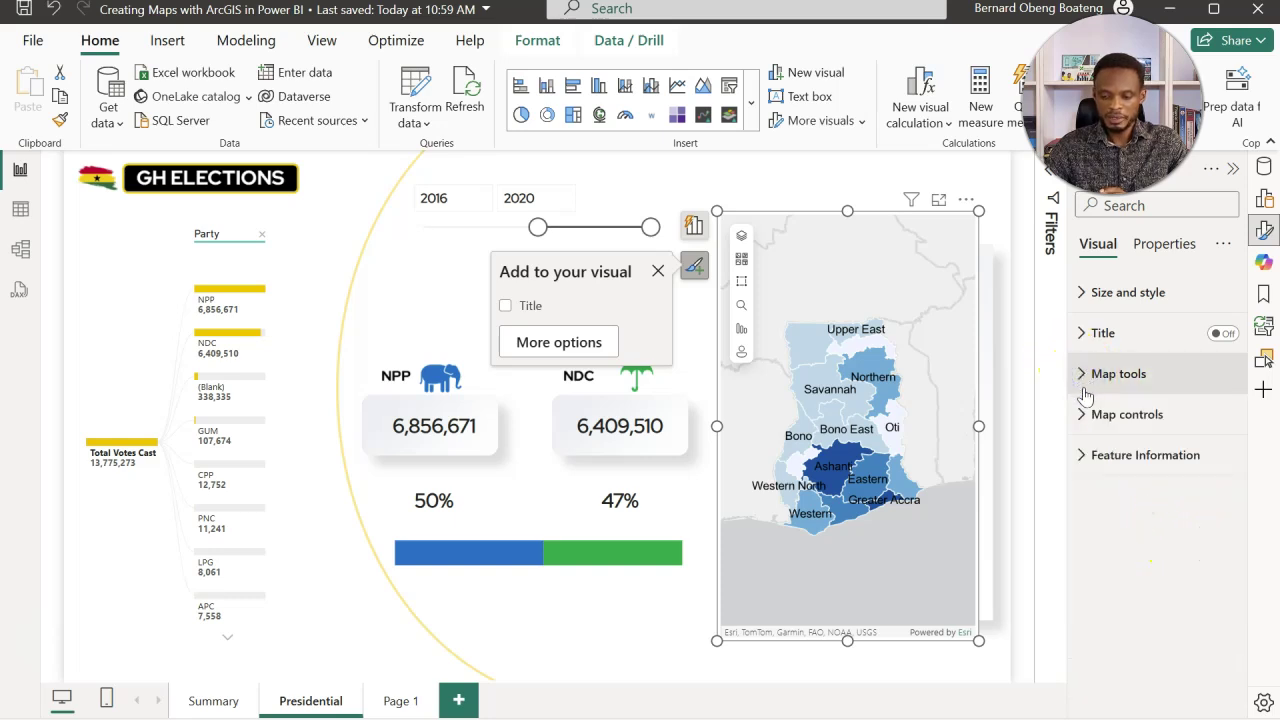
click(1083, 414)
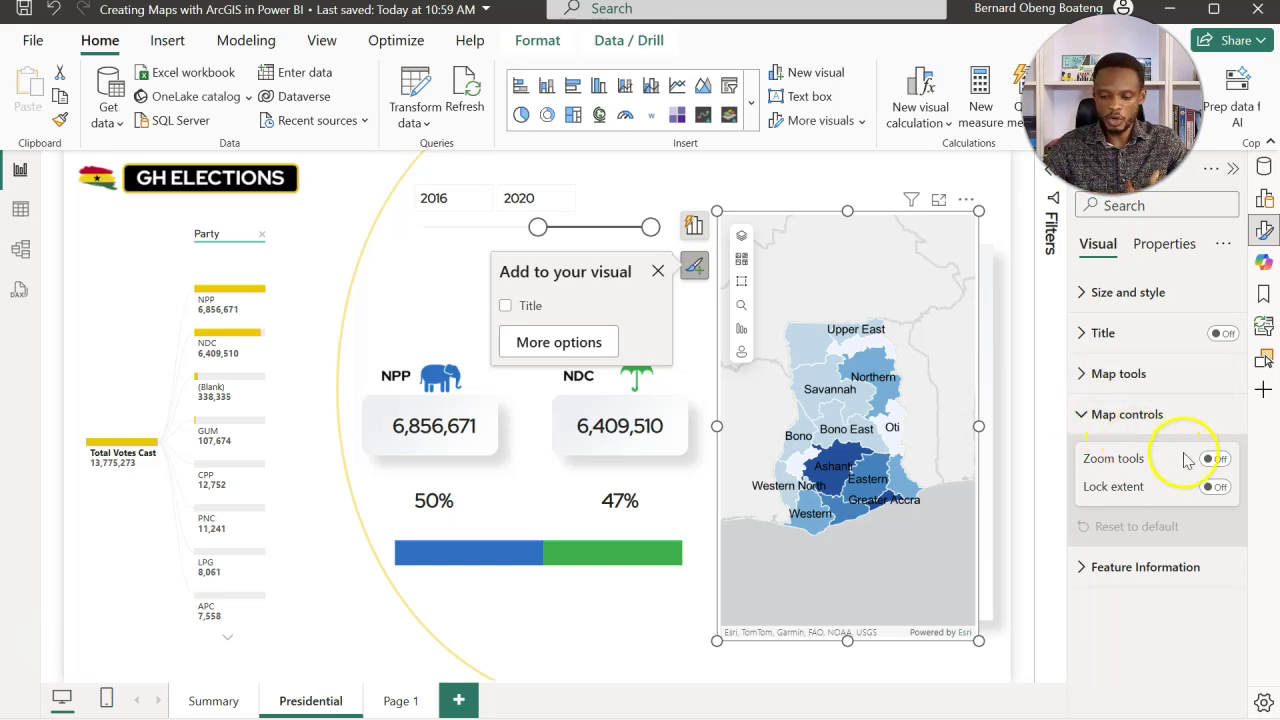
Turn on Zoom tools and test the zoom in/out buttons on the Ghana map.
click(1217, 460)
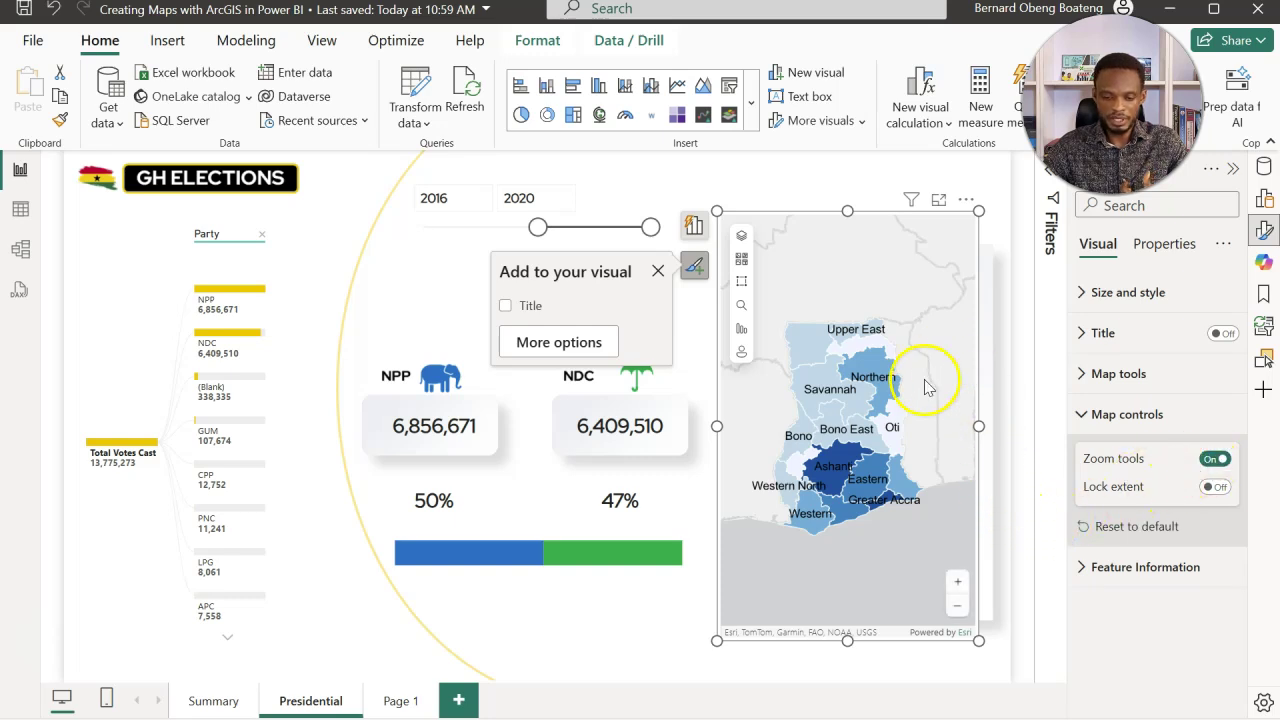
click(958, 584)
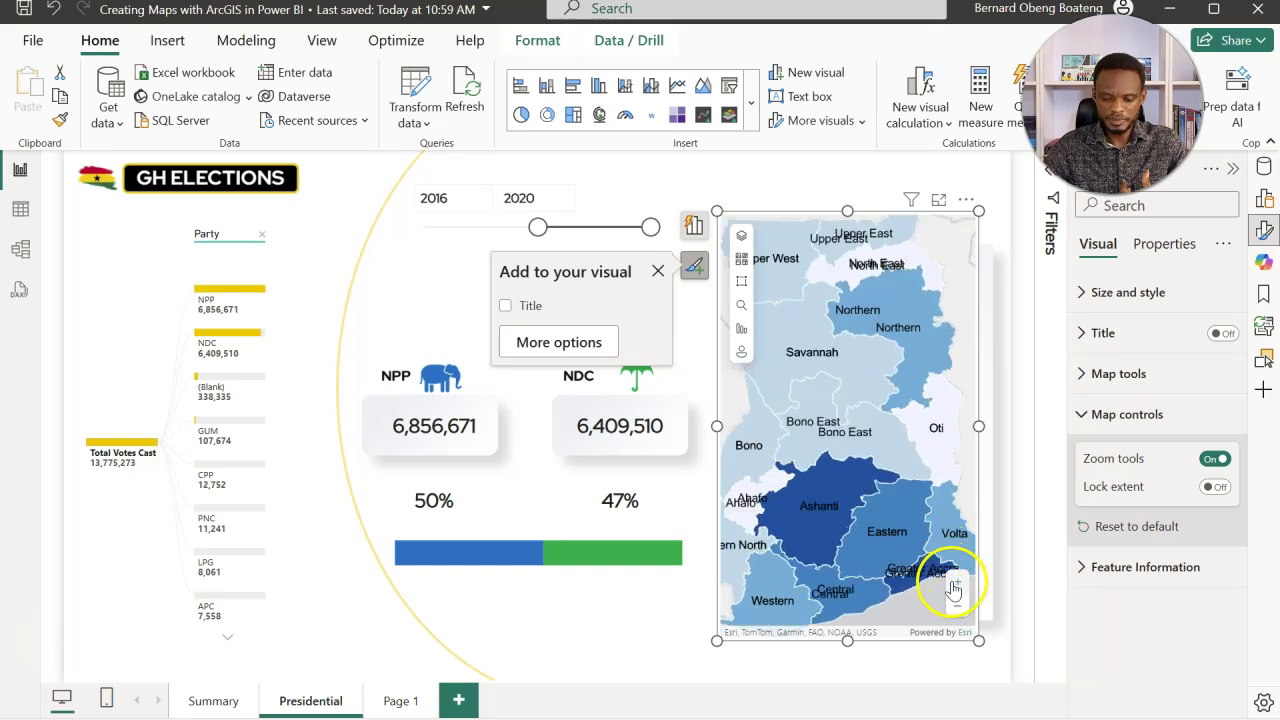
click(958, 603)
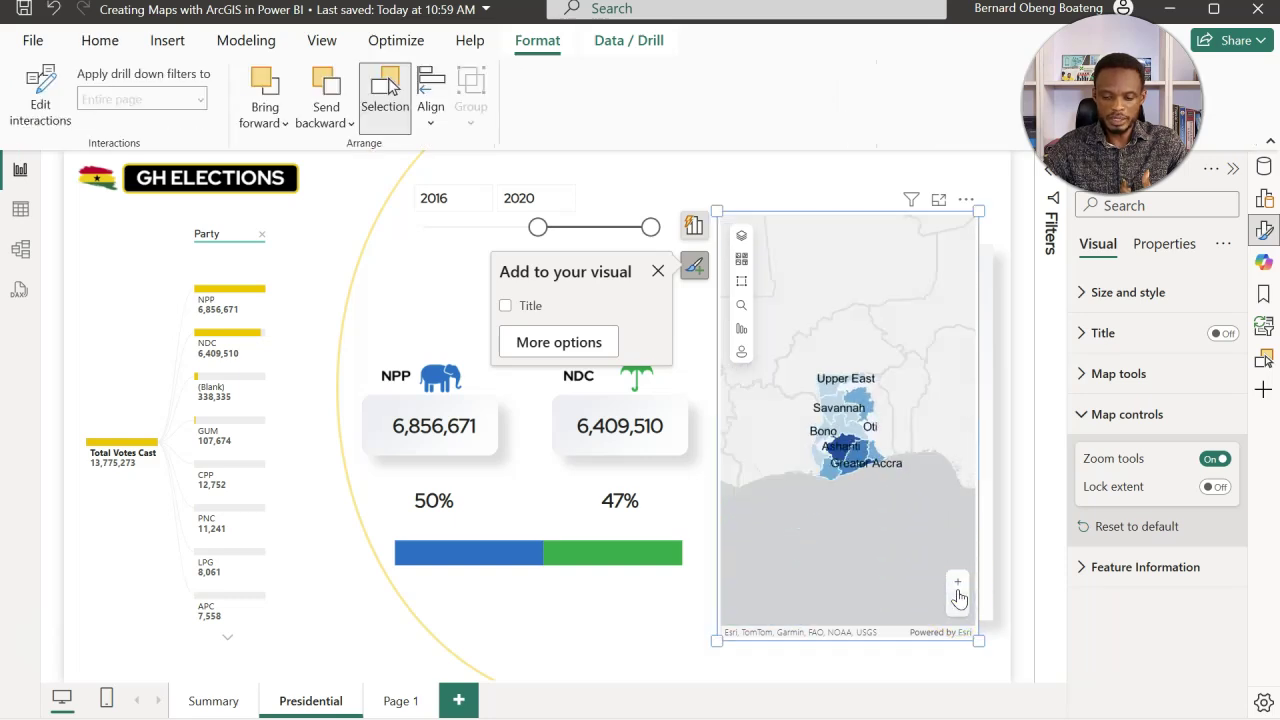
click(958, 585)
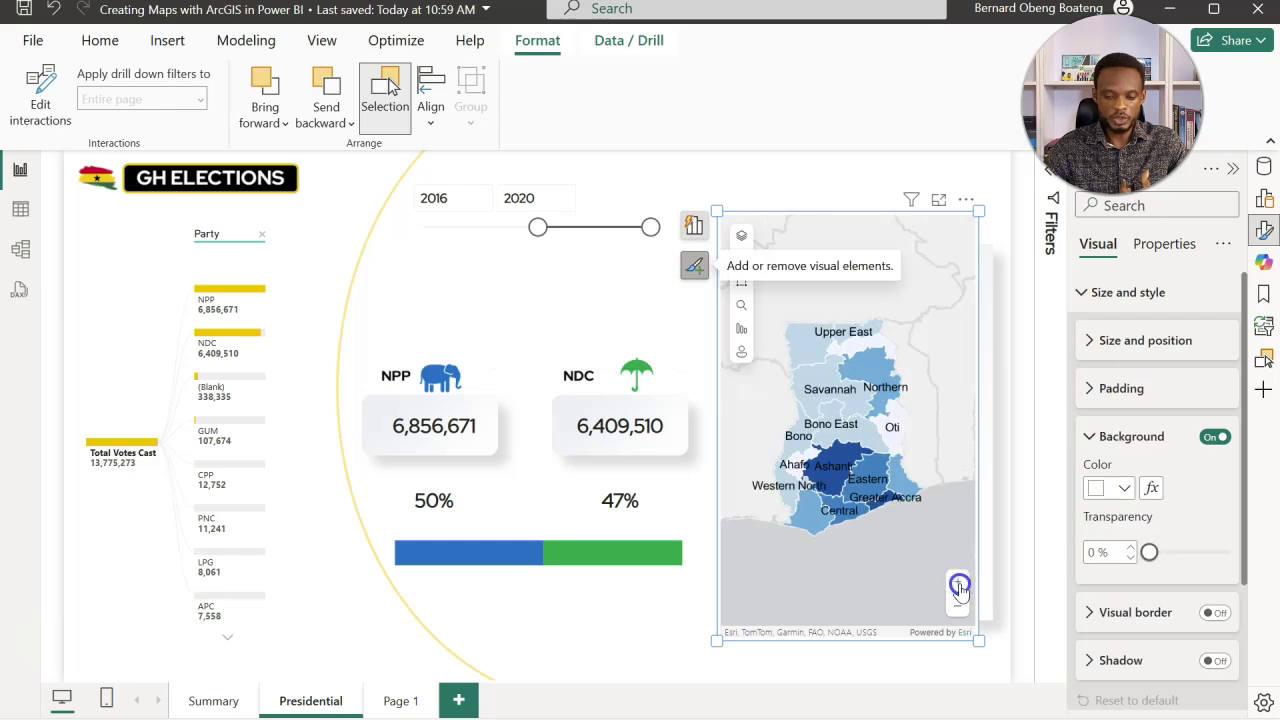
click(958, 585)
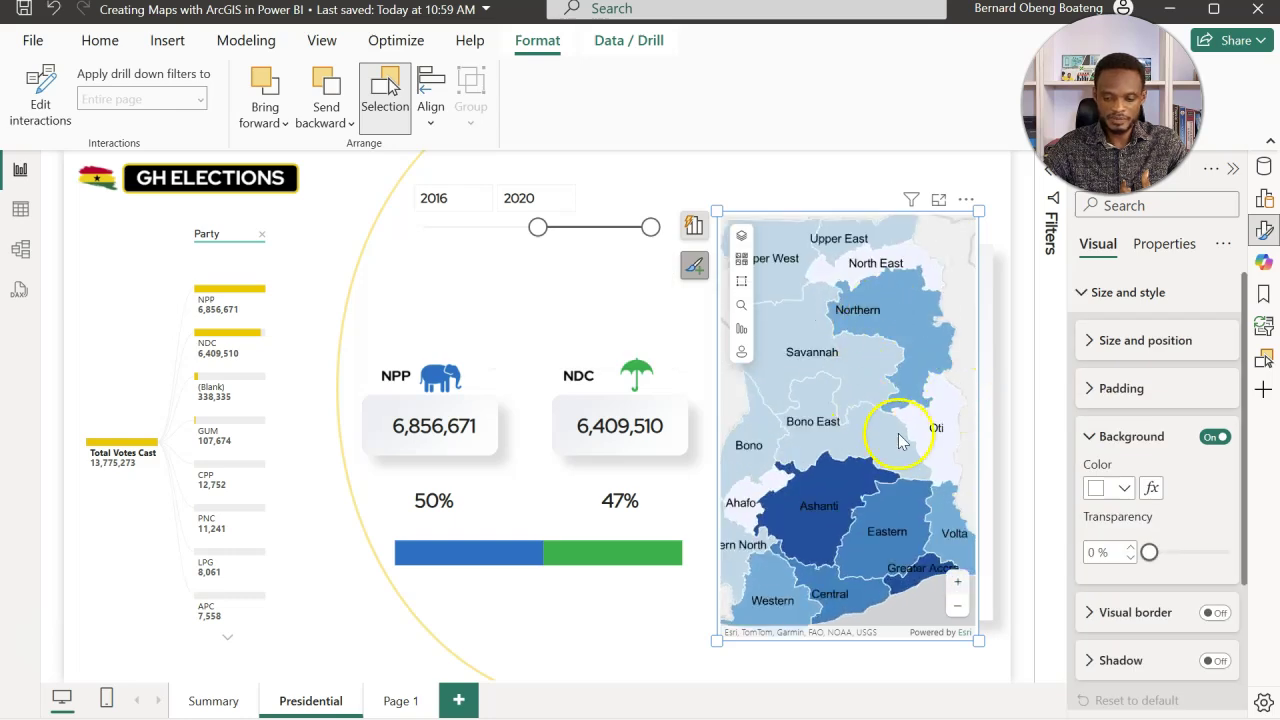
Resize the map visual larger and widen it to the left.
click(838, 388)
drag(978, 640, 1008, 650)
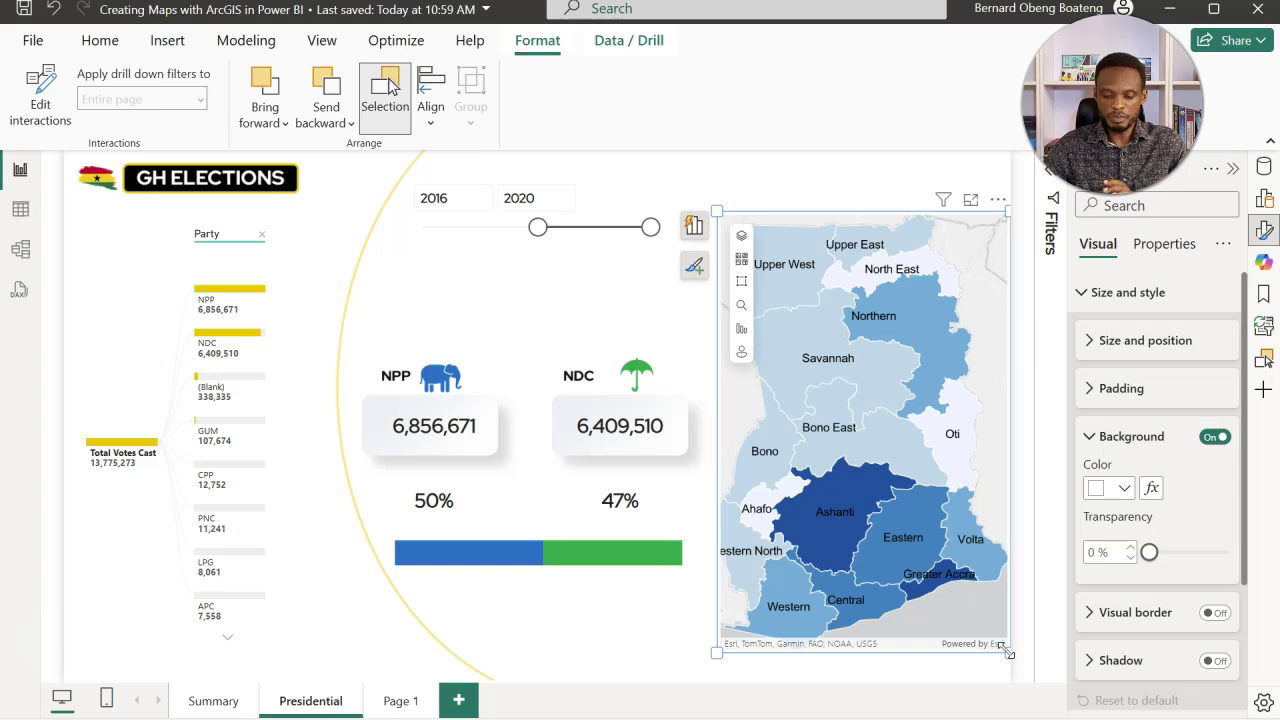
click(716, 656)
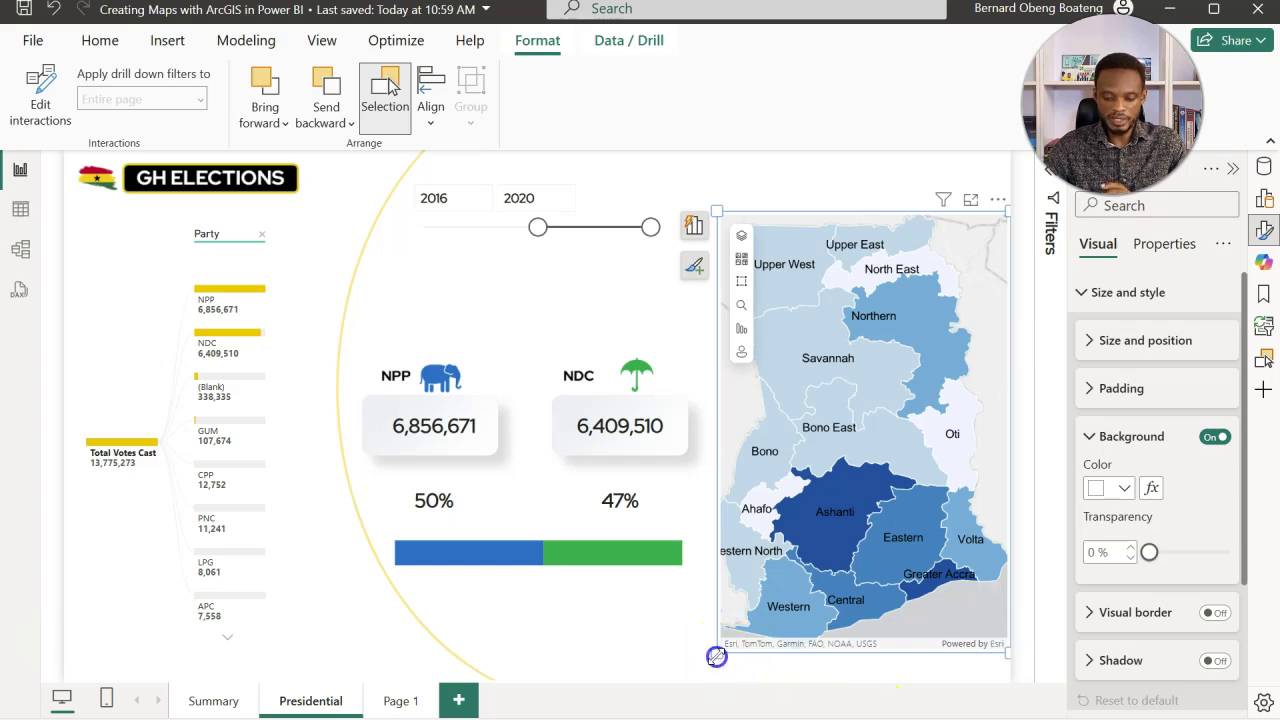
drag(716, 656, 684, 662)
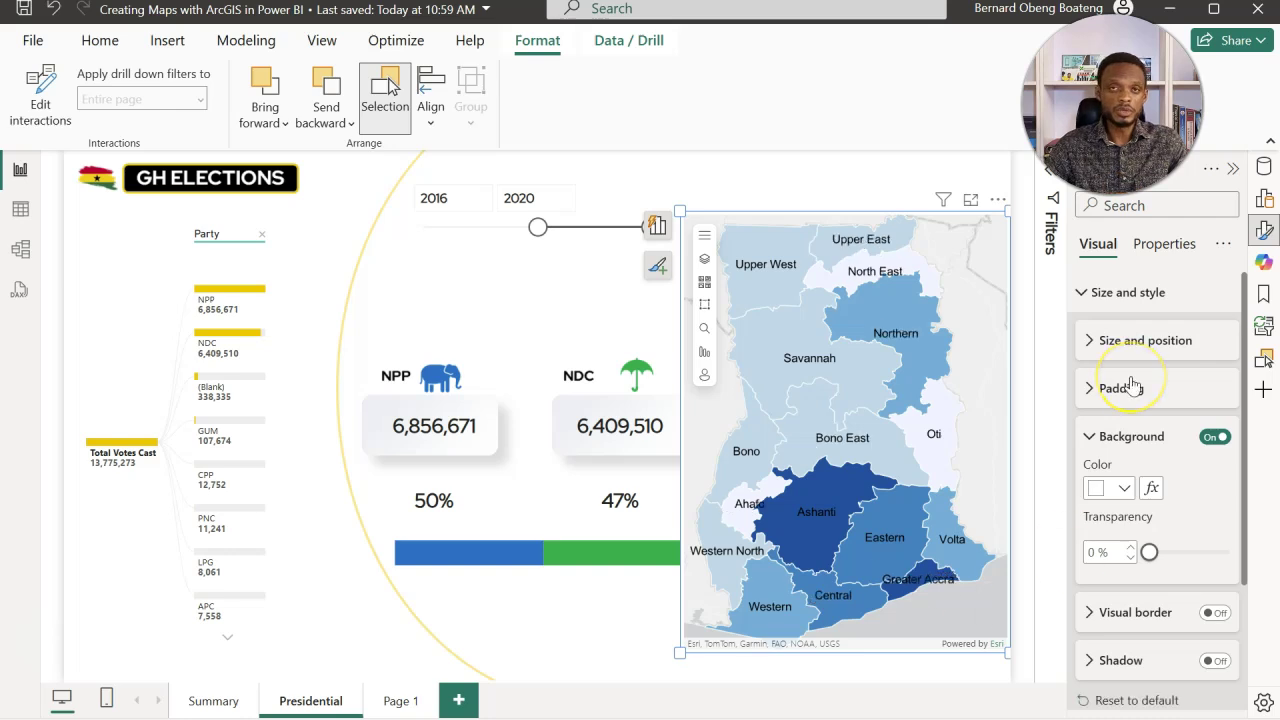
Reopen Map controls and toggle the map's Lock extent setting off.
click(1082, 293)
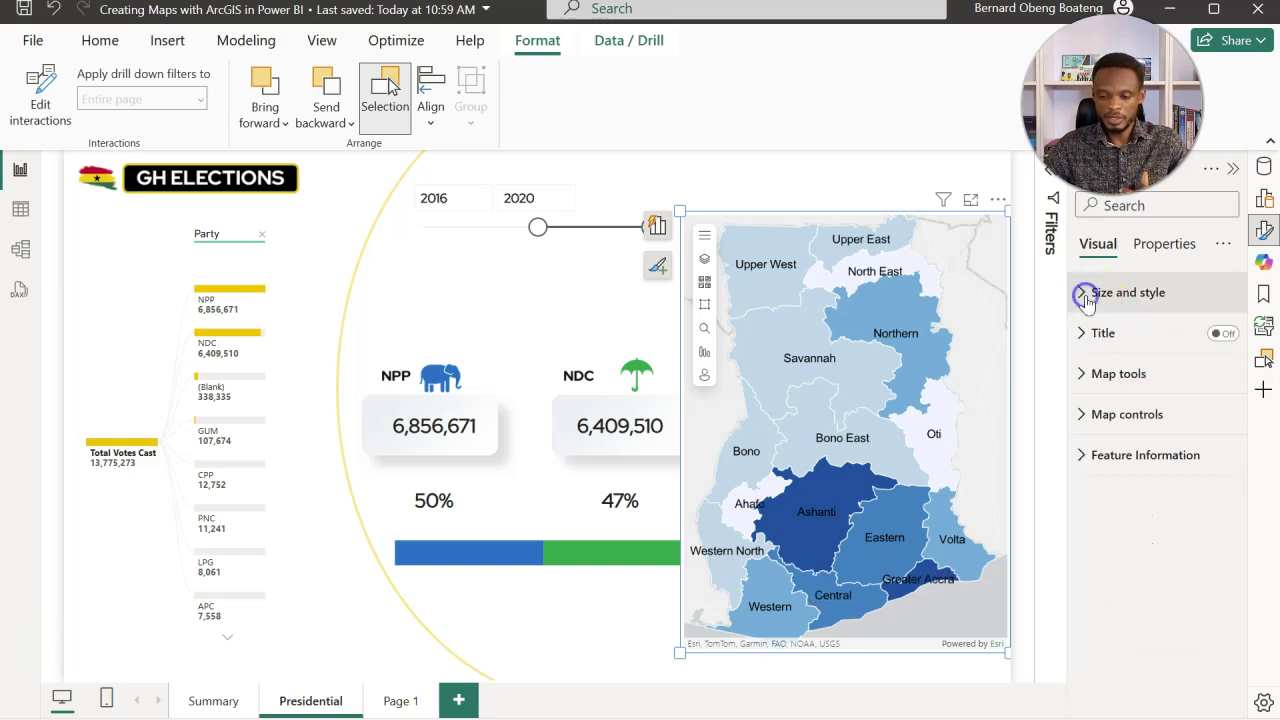
click(1075, 414)
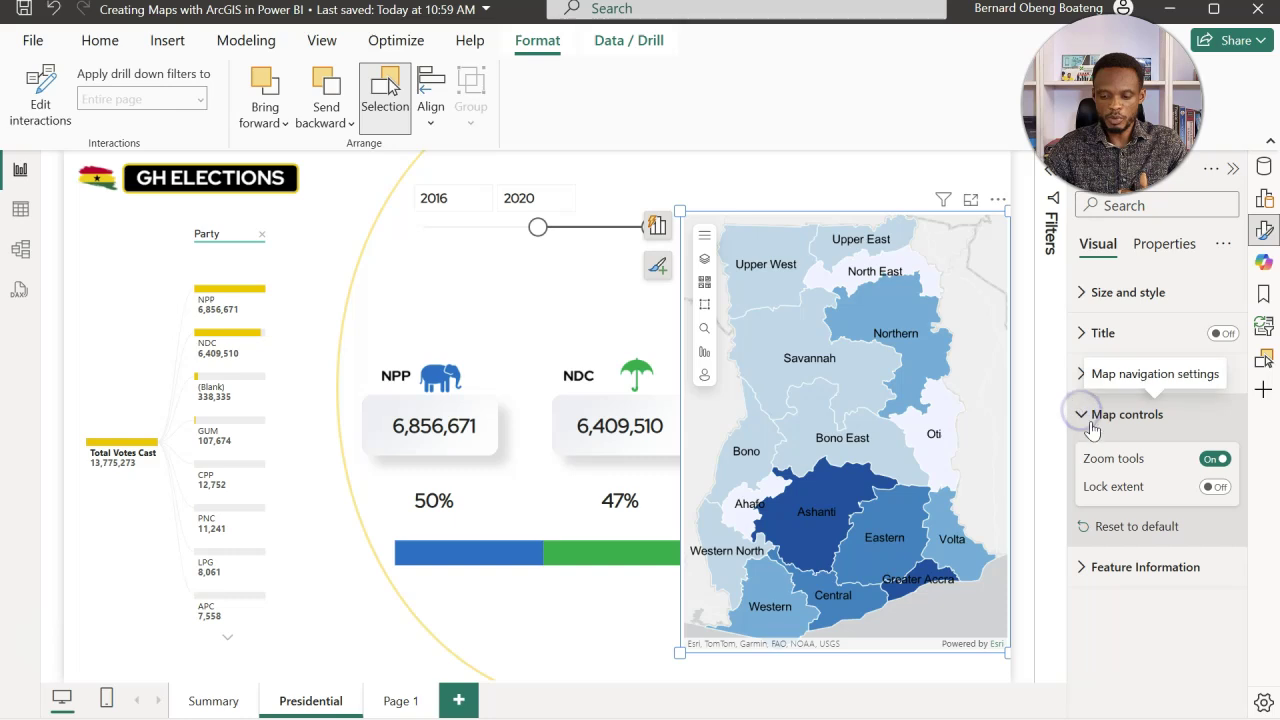
click(1212, 490)
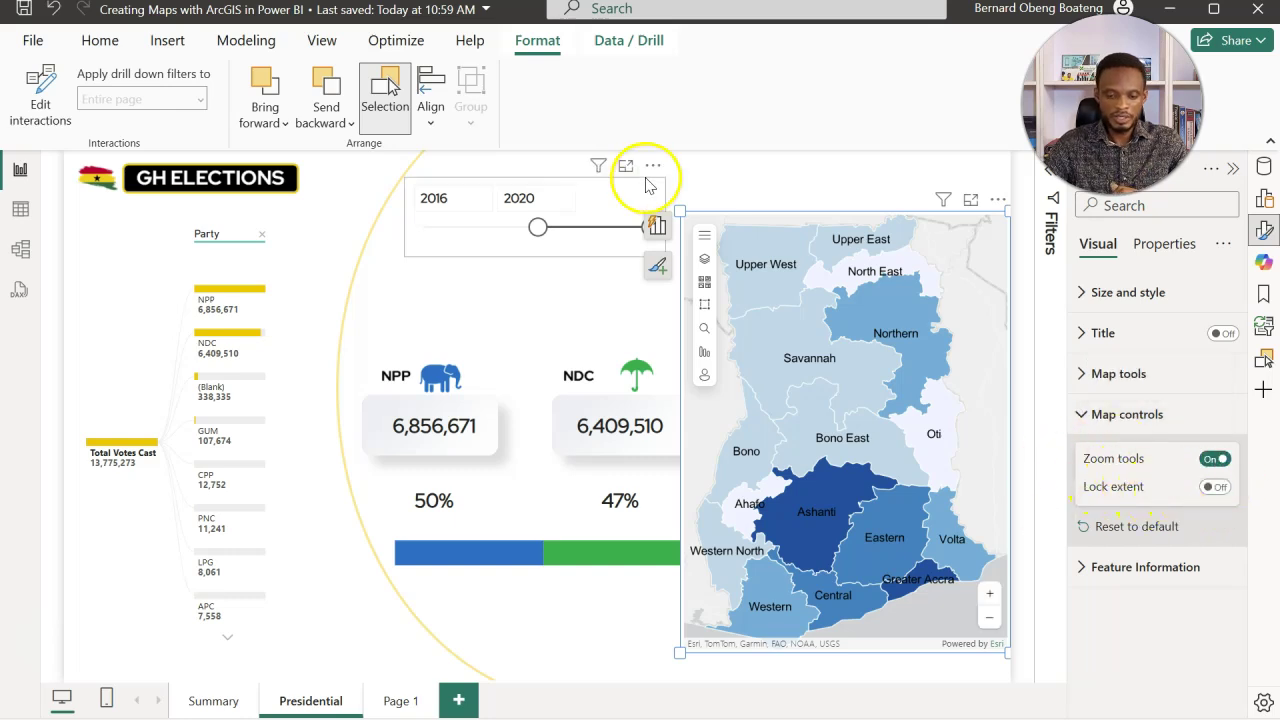
Insert a new slicer beside the map using the Dim_Candidates Party field.
click(710, 185)
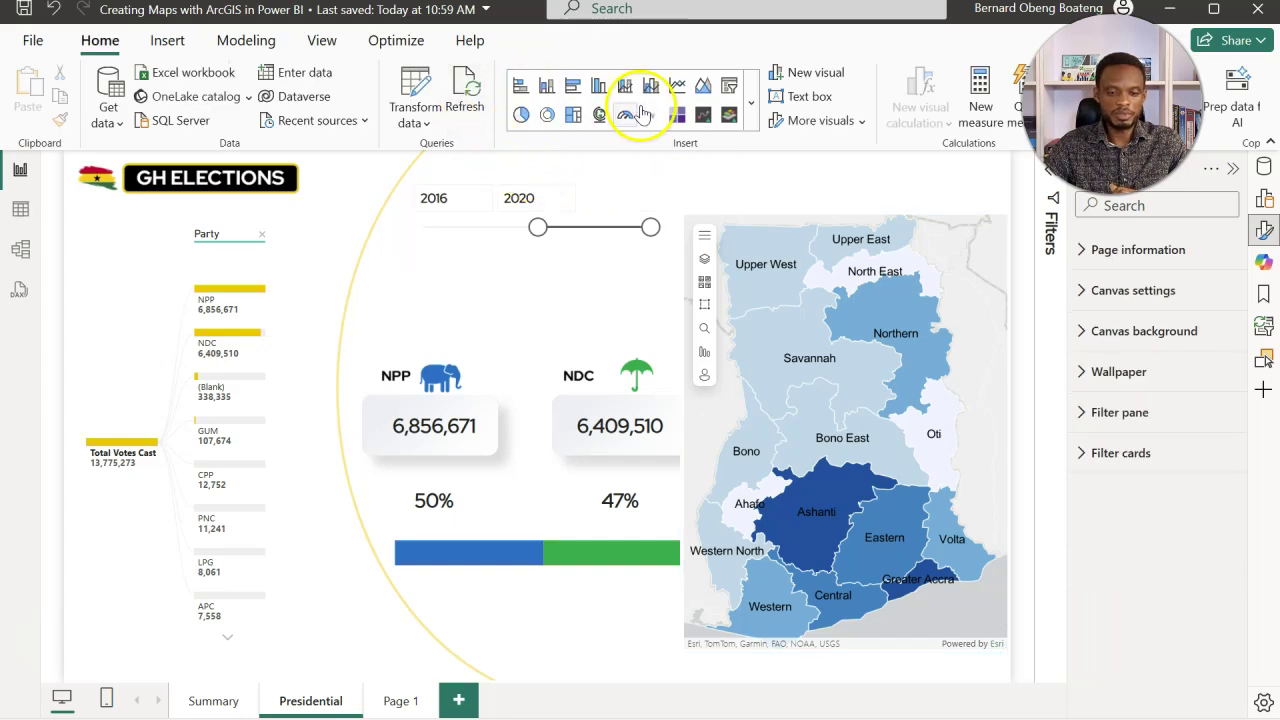
click(730, 90)
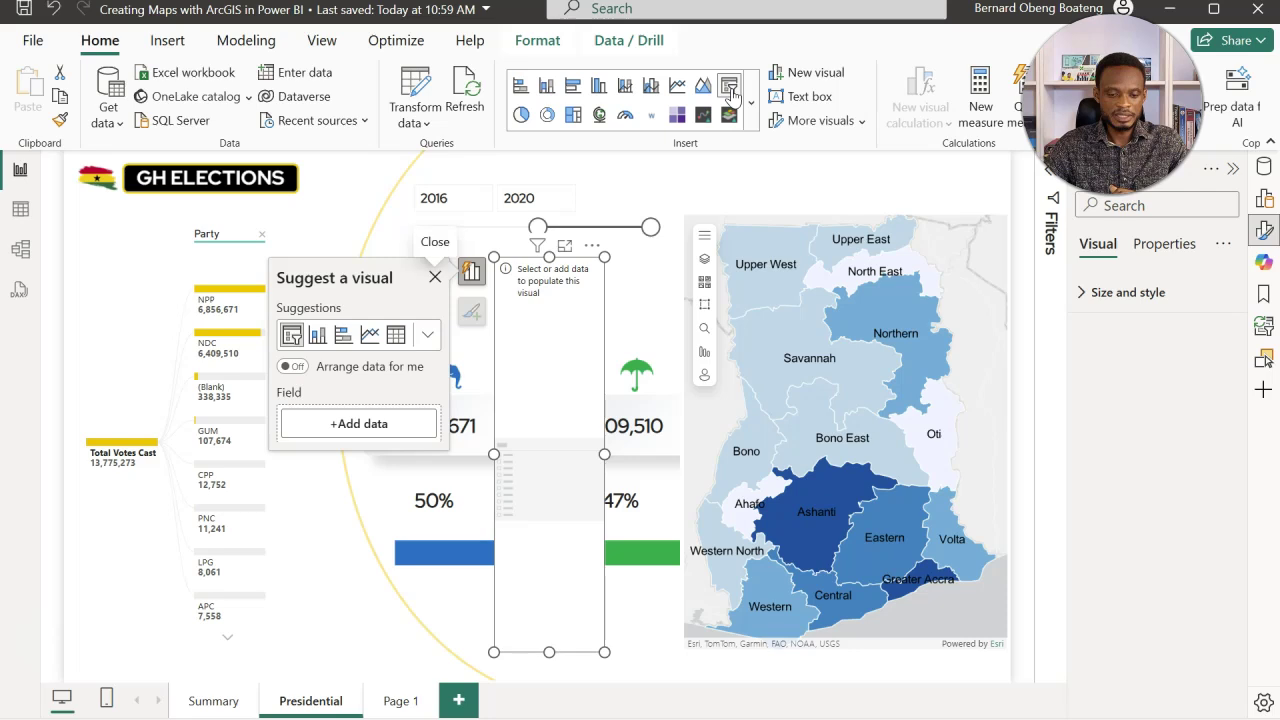
click(407, 428)
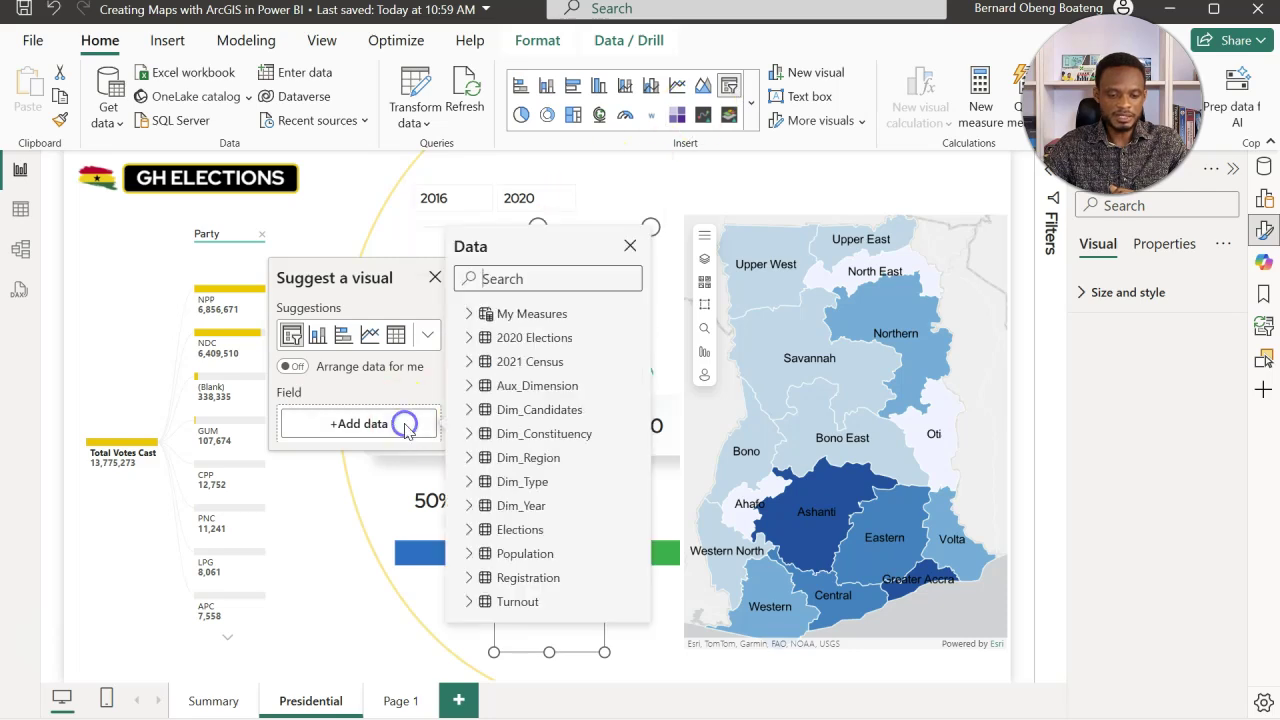
click(470, 412)
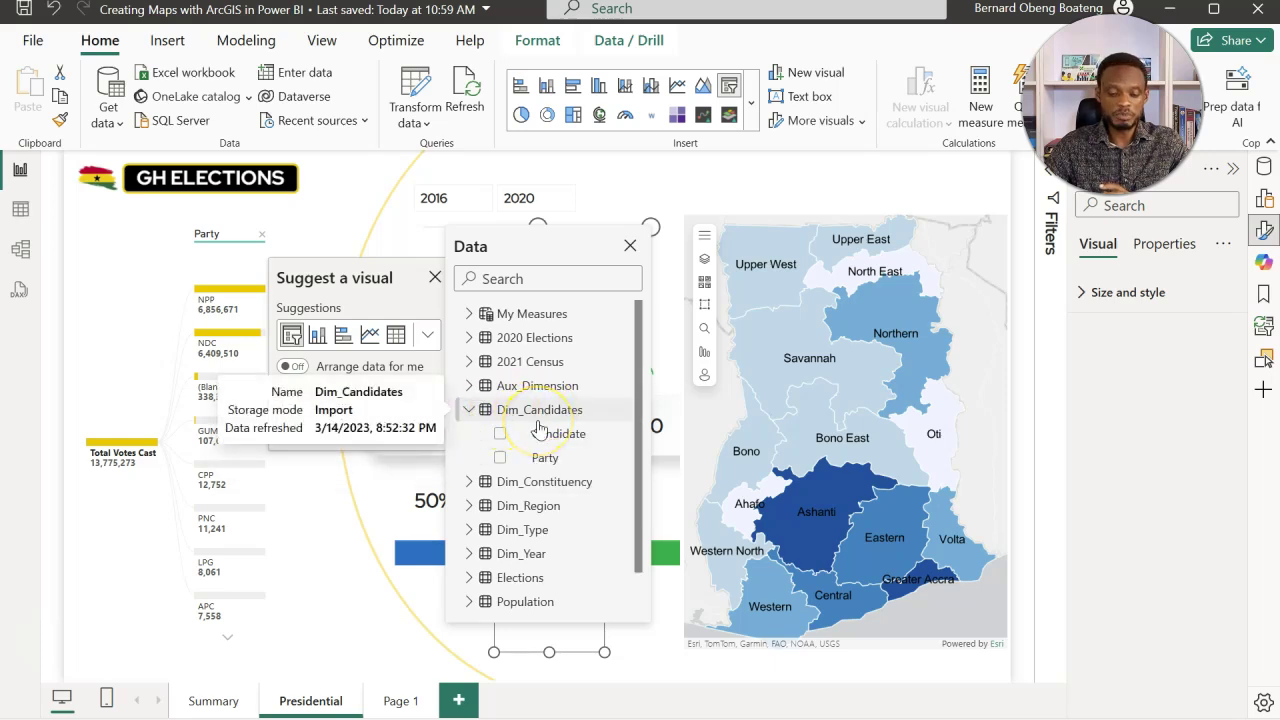
click(500, 457)
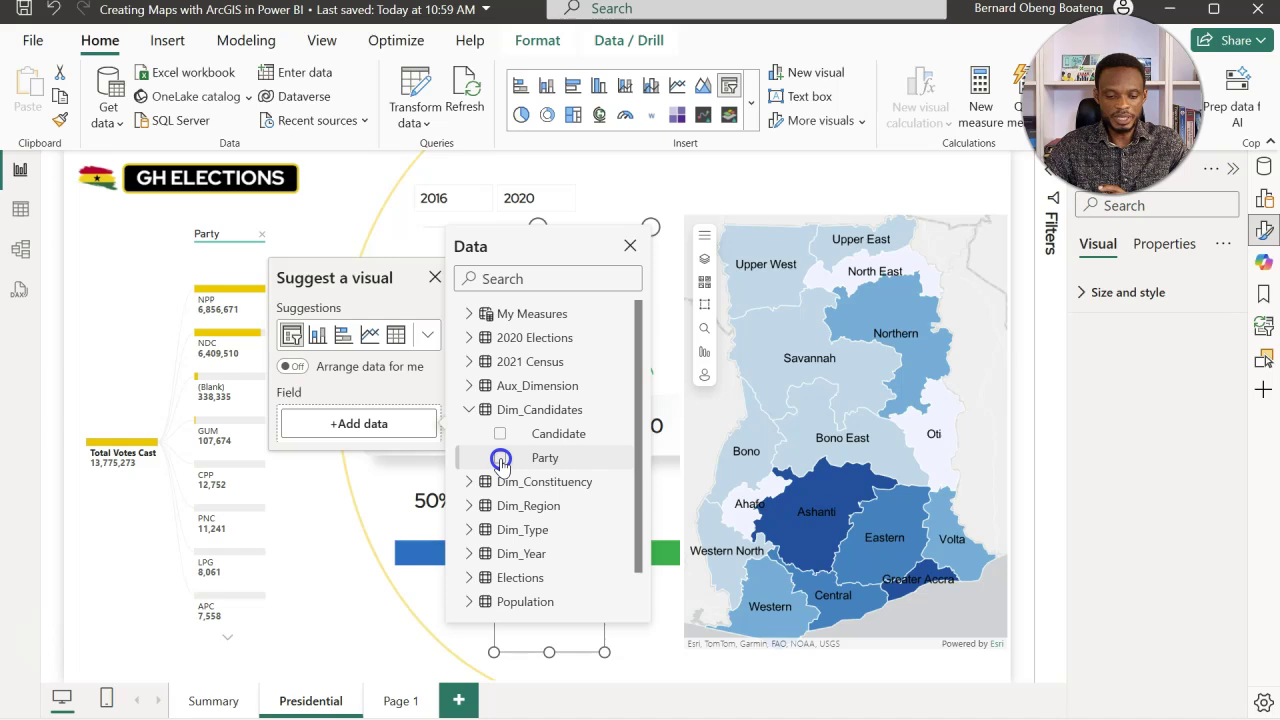
click(630, 247)
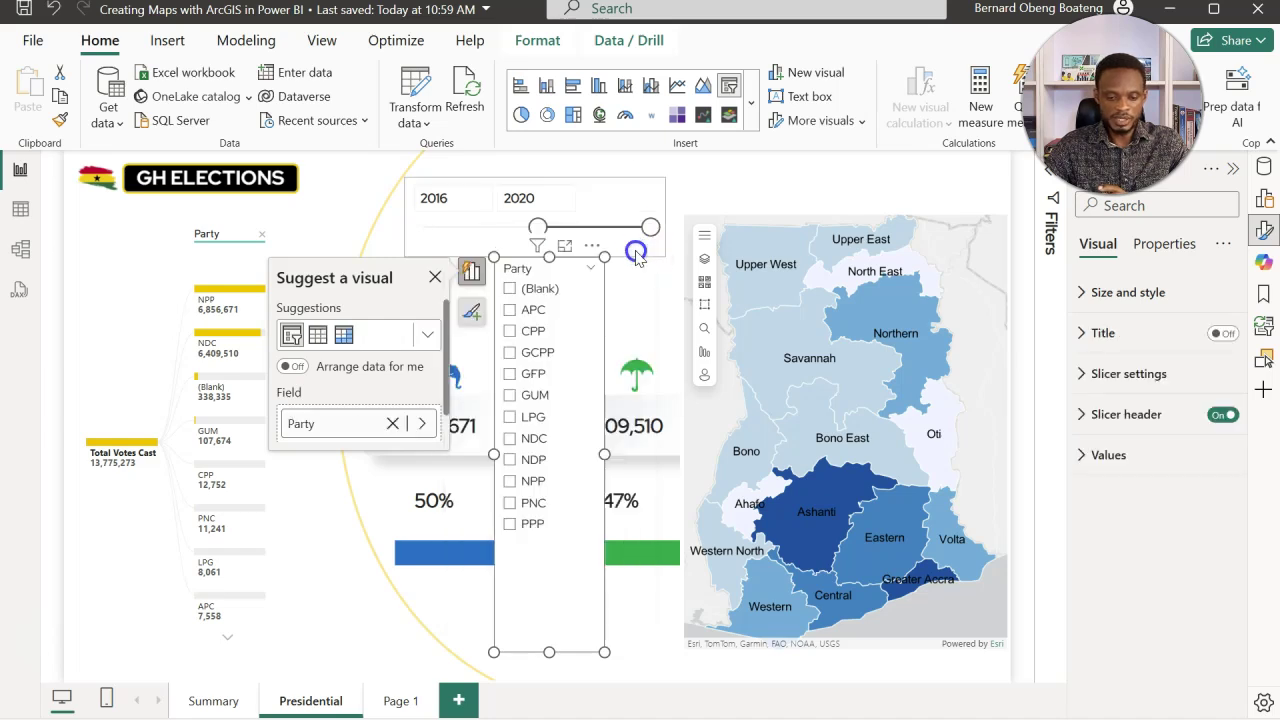
Use the Party slicer to try NDC, then filter the page to NPP only.
click(512, 442)
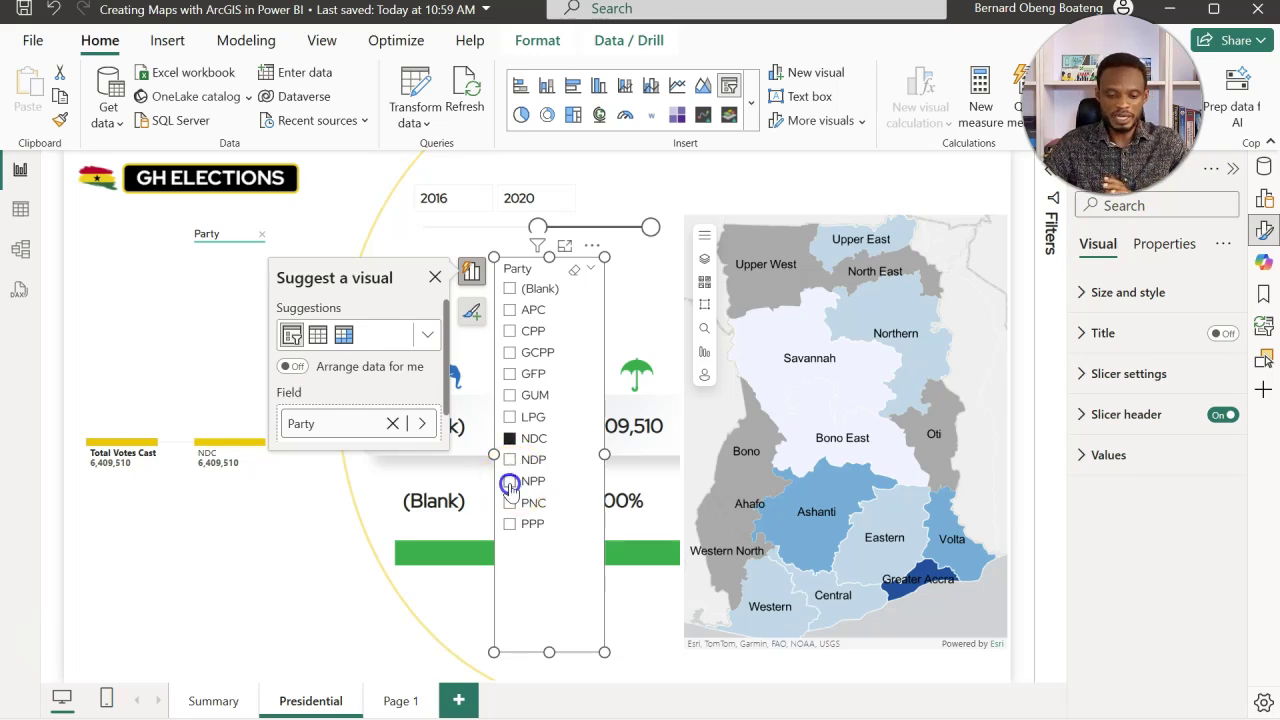
click(510, 482)
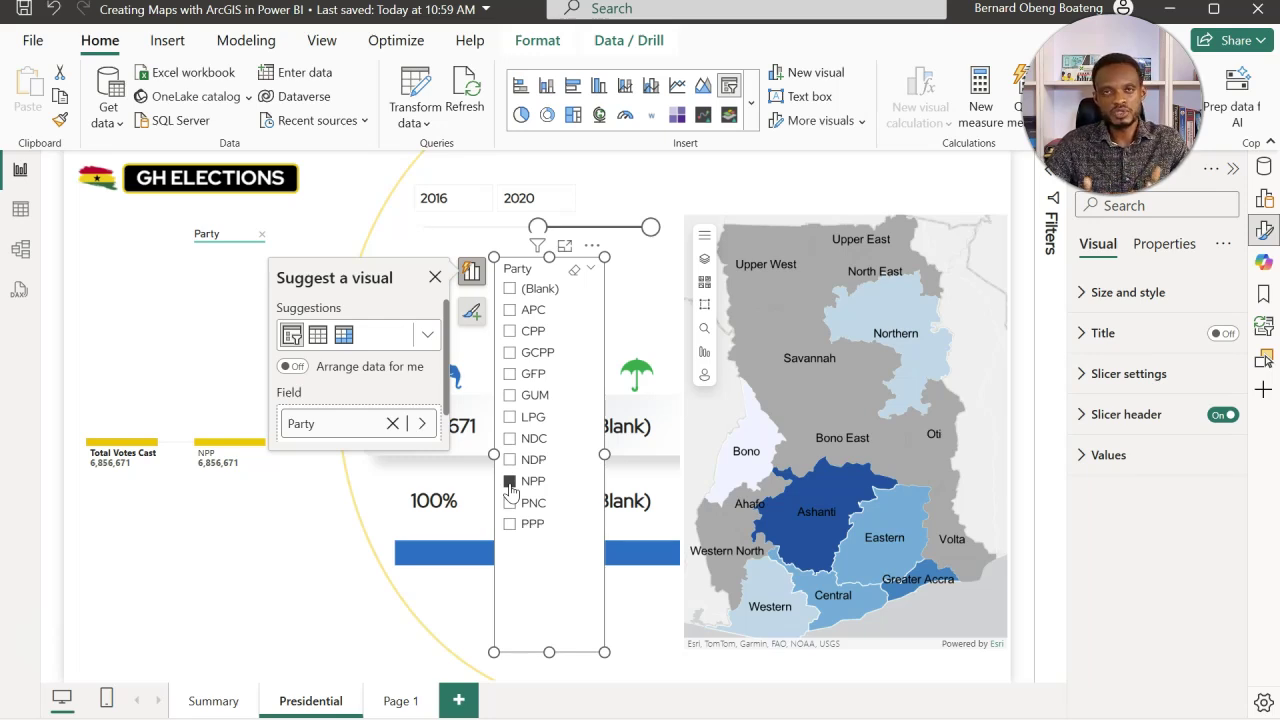
click(435, 503)
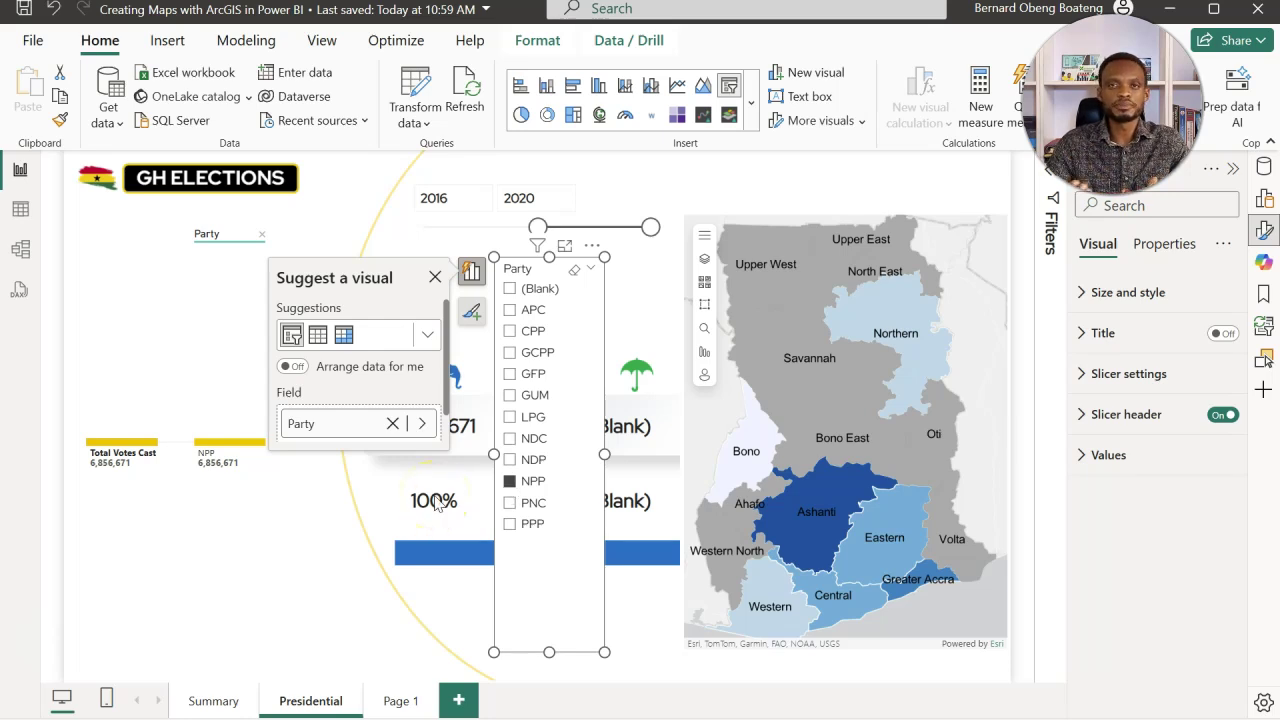